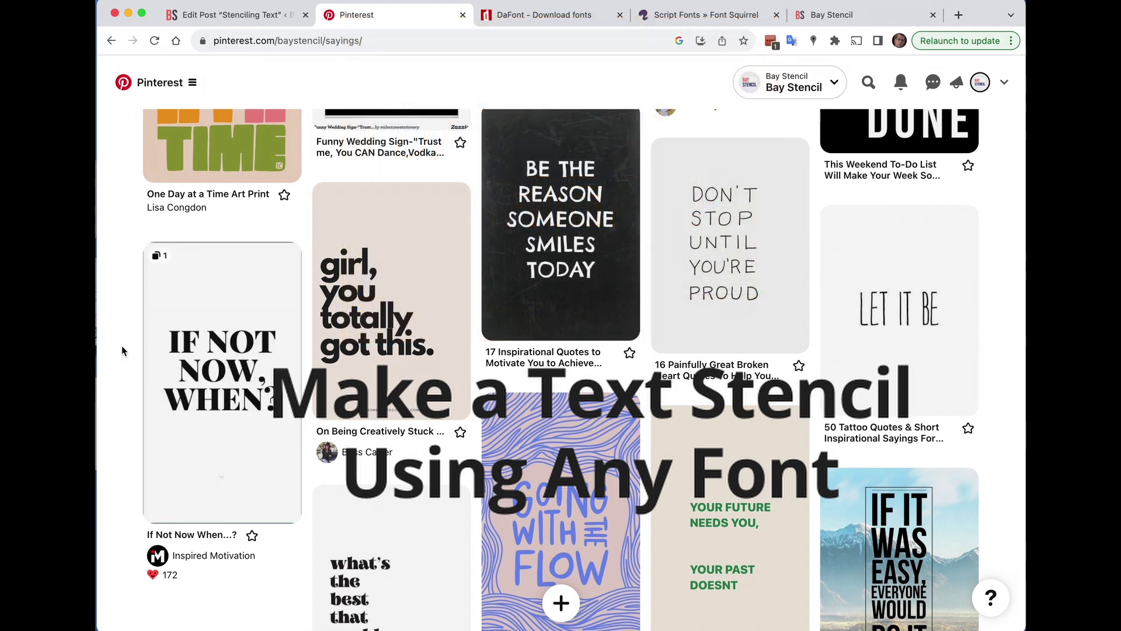
Switch to DaFont and browse the full list of newly added fonts
click(534, 14)
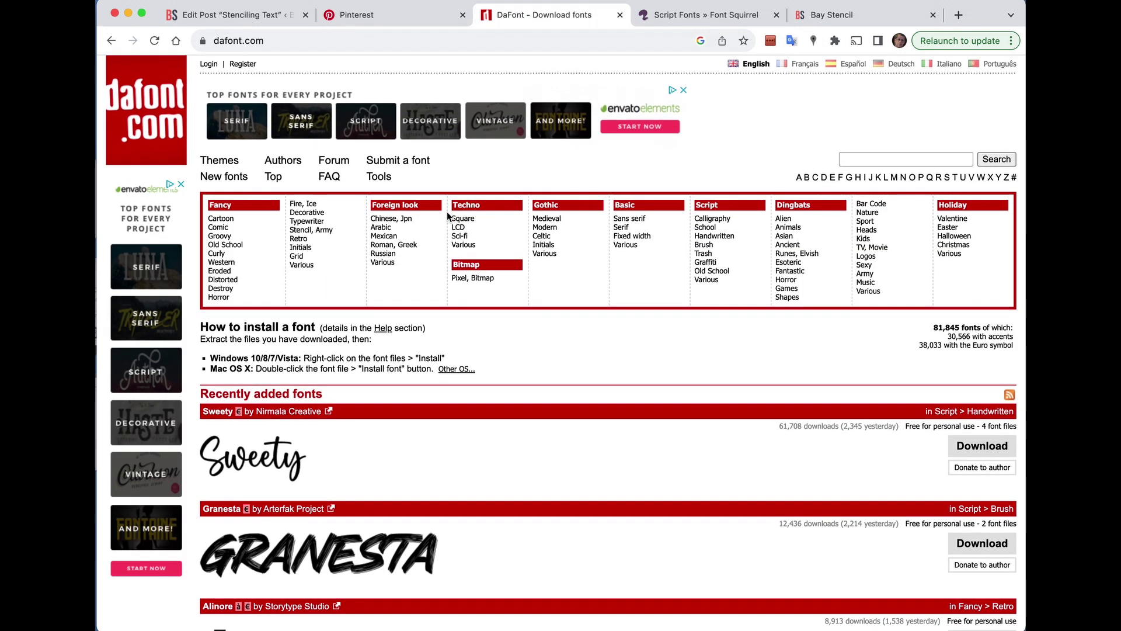
scroll(447, 211, down, 10)
scroll(447, 211, up, 10)
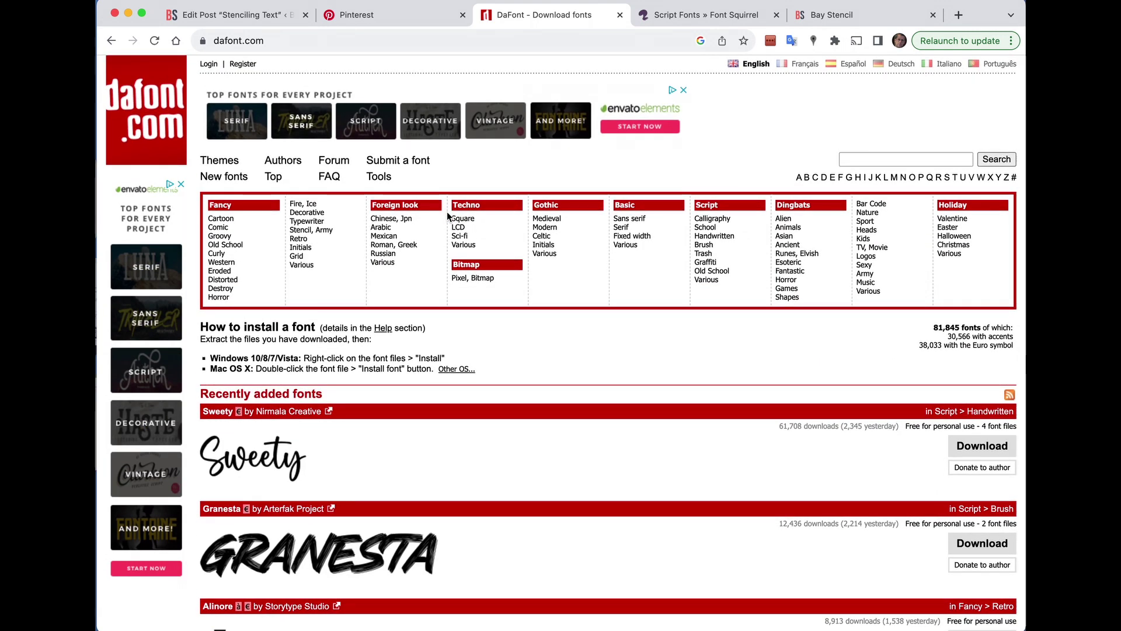
scroll(447, 212, down, 10)
scroll(447, 211, down, 5)
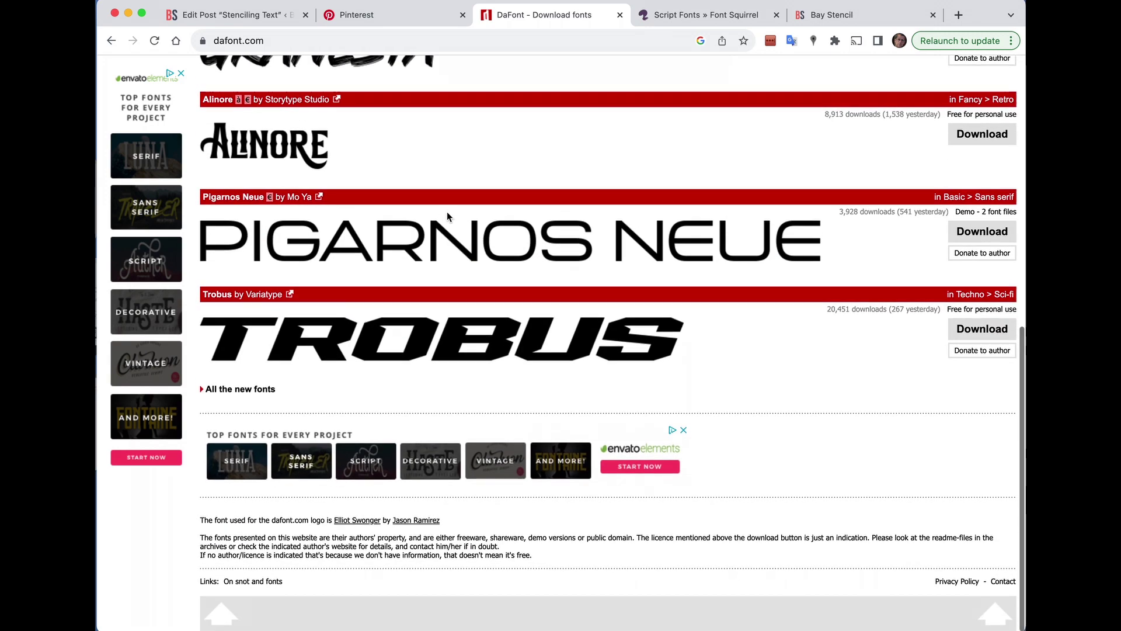
scroll(447, 211, up, 3)
click(240, 454)
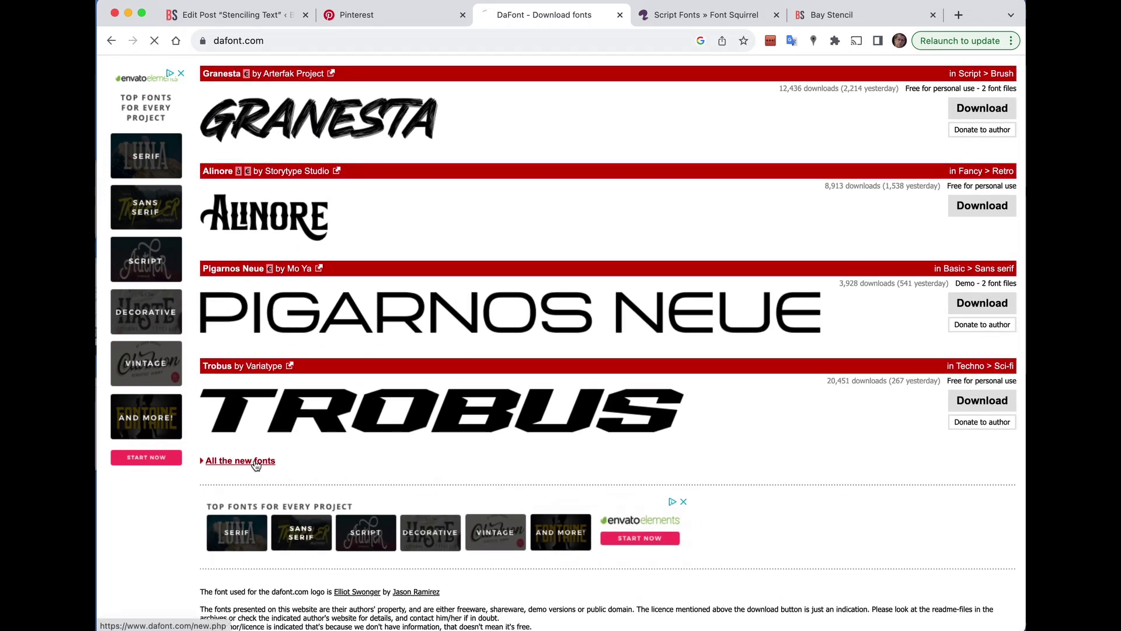
scroll(403, 447, down, 8)
scroll(403, 446, down, 4)
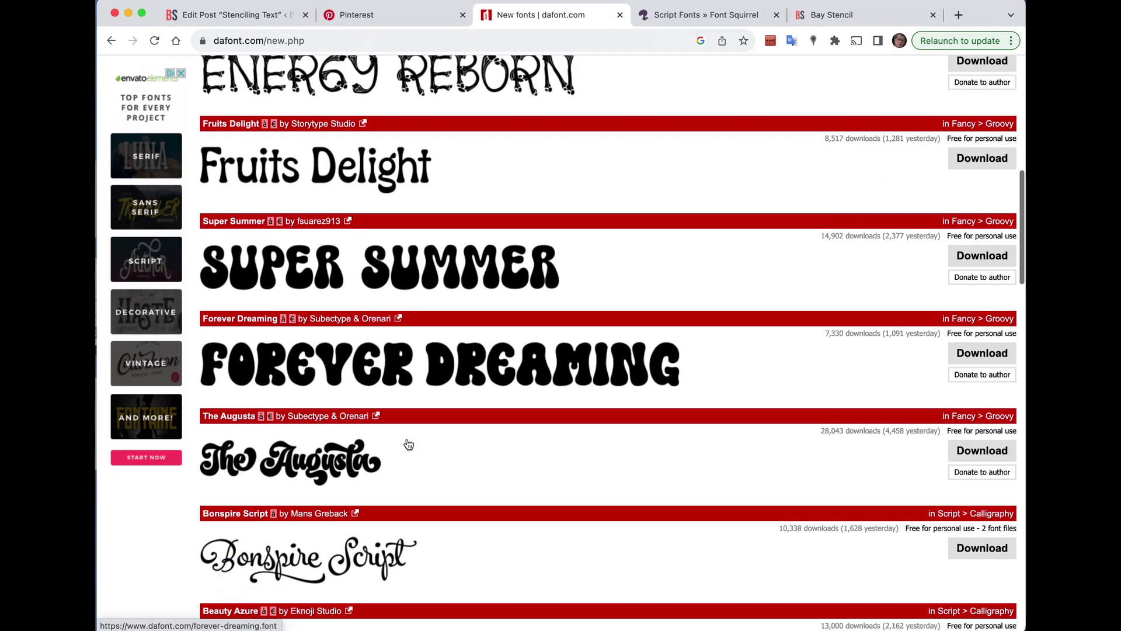
scroll(408, 444, down, 2)
scroll(408, 445, down, 4)
scroll(409, 444, down, 3)
scroll(409, 444, down, 3)
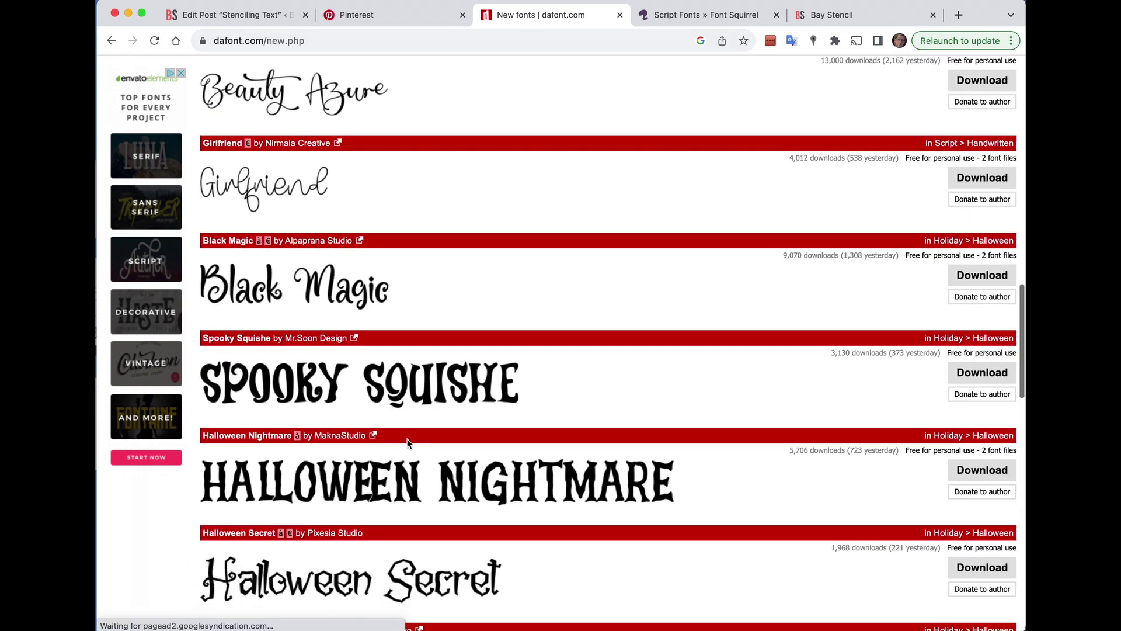
scroll(409, 444, up, 12)
scroll(408, 444, down, 3)
scroll(350, 394, down, 1)
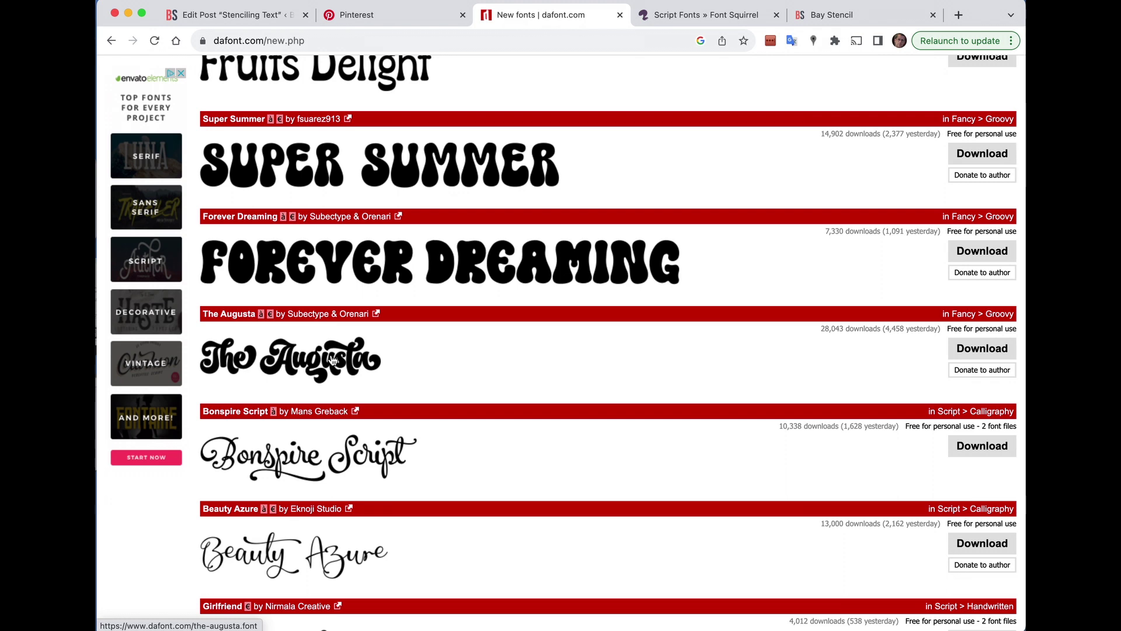
Preview 'If Not Now, When?' in The Augusta font at Large size
click(334, 359)
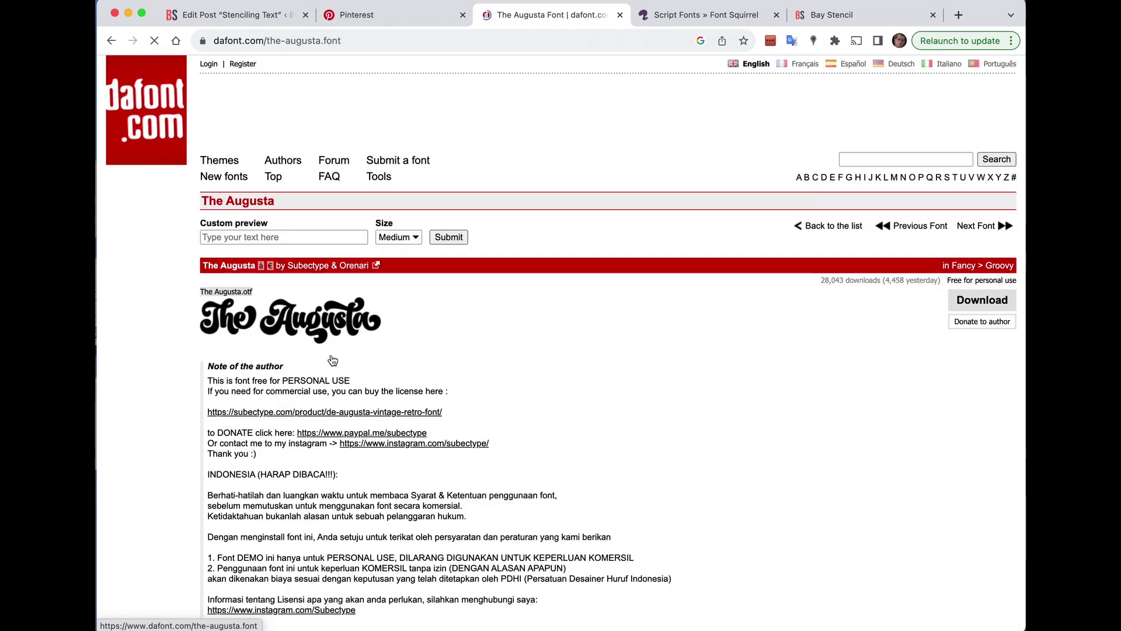
click(302, 237)
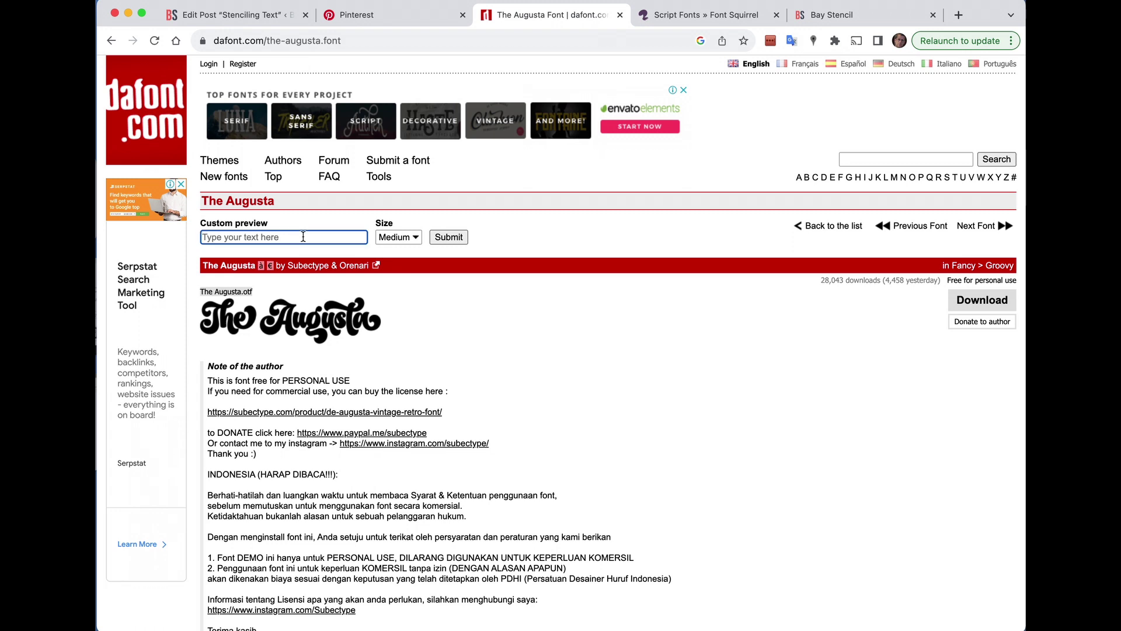
text(I)
text(f Not Now, When)
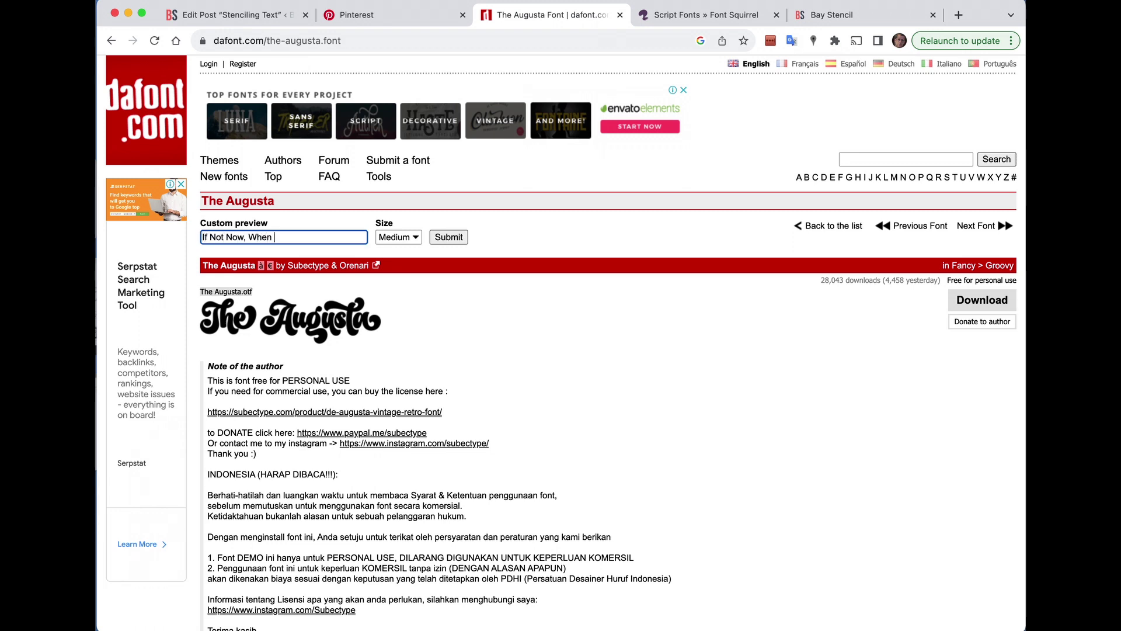
text(?)
click(449, 238)
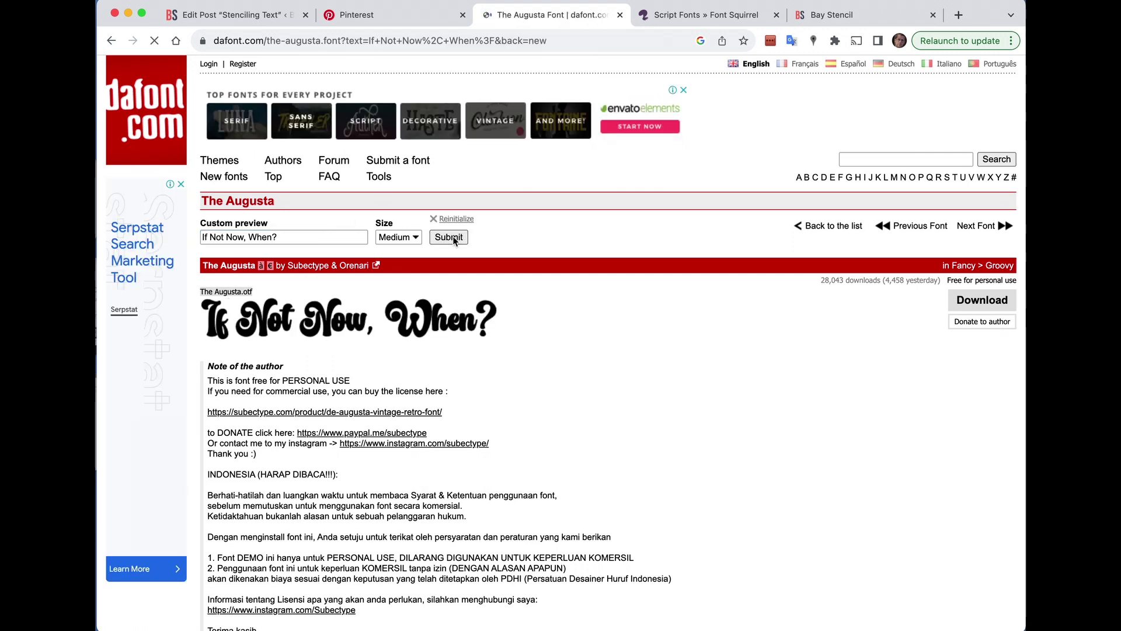
click(407, 239)
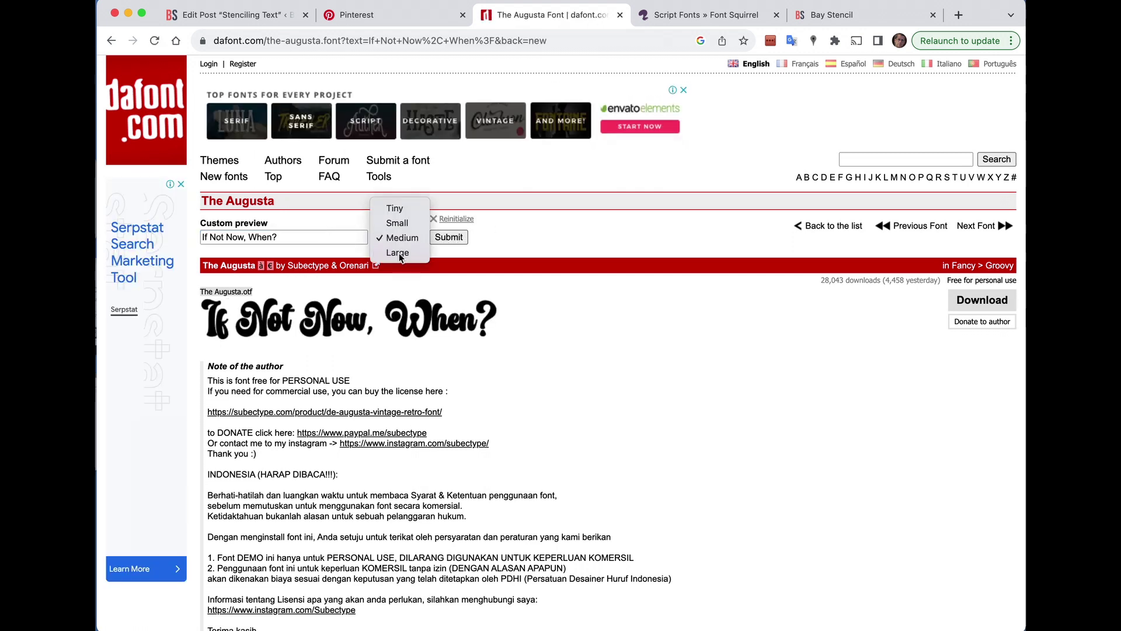
click(399, 253)
click(448, 236)
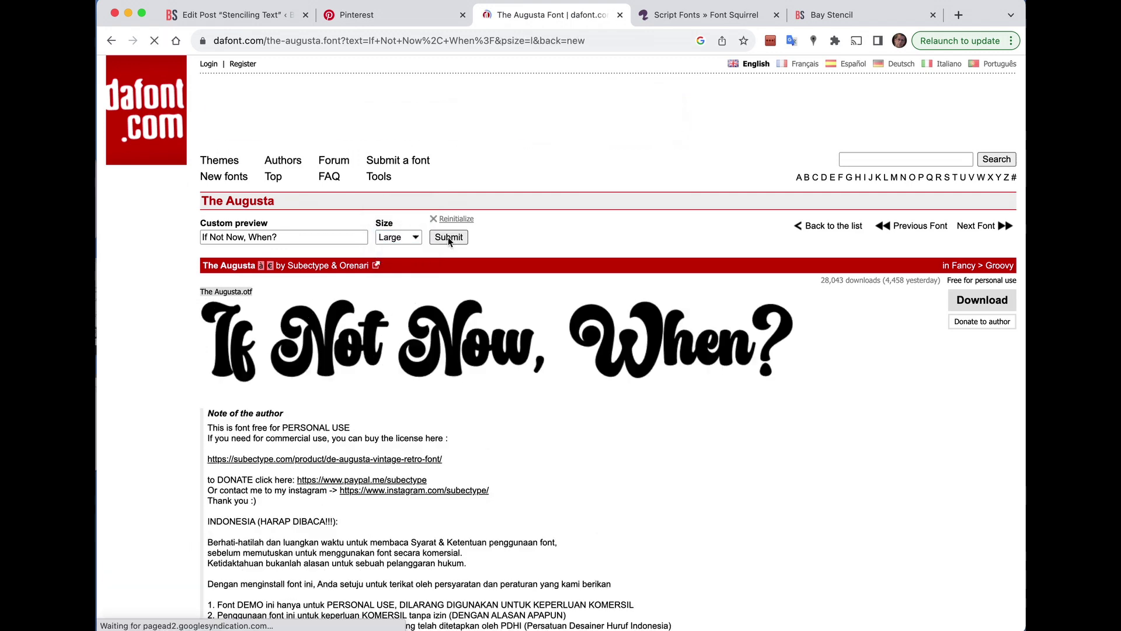
scroll(538, 417, down, 2)
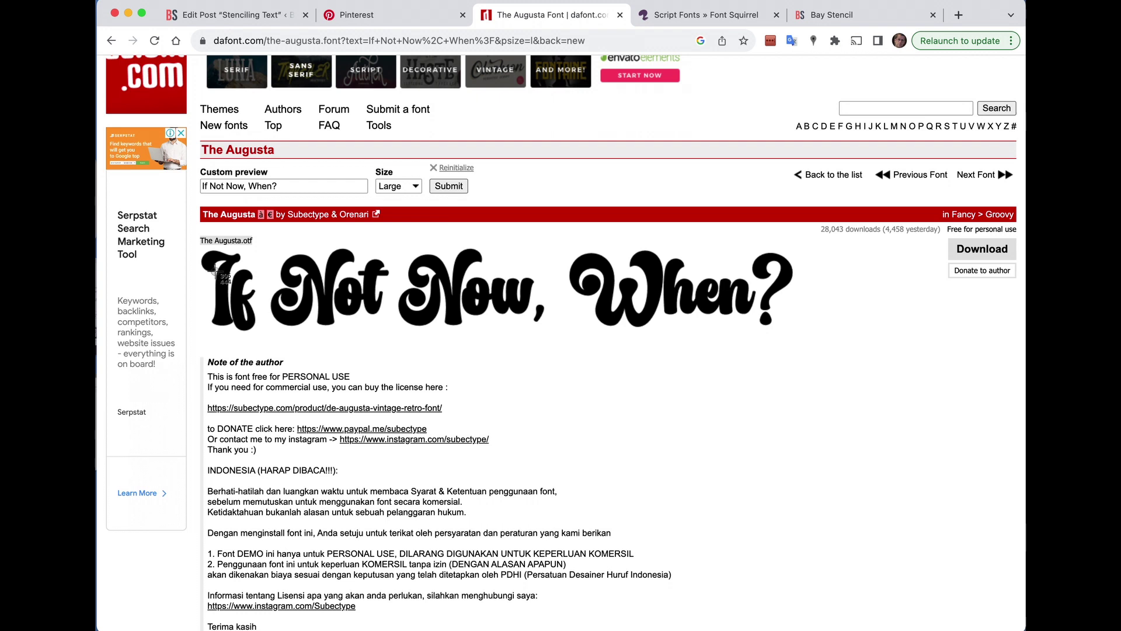
Capture the large preview phrase as a region screenshot, then move to Bay Stencil
key(super+shift+4)
mouse_move(200, 250)
mouse_down()
mouse_move(379, 323)
mouse_move(810, 346)
mouse_up()
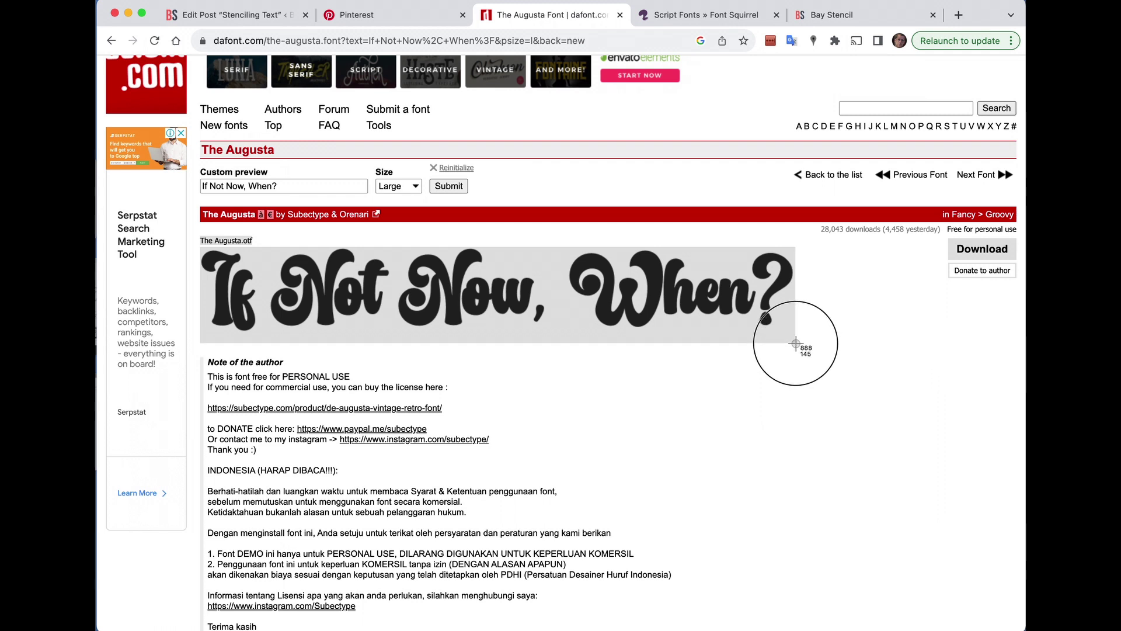
drag(809, 345, 796, 336)
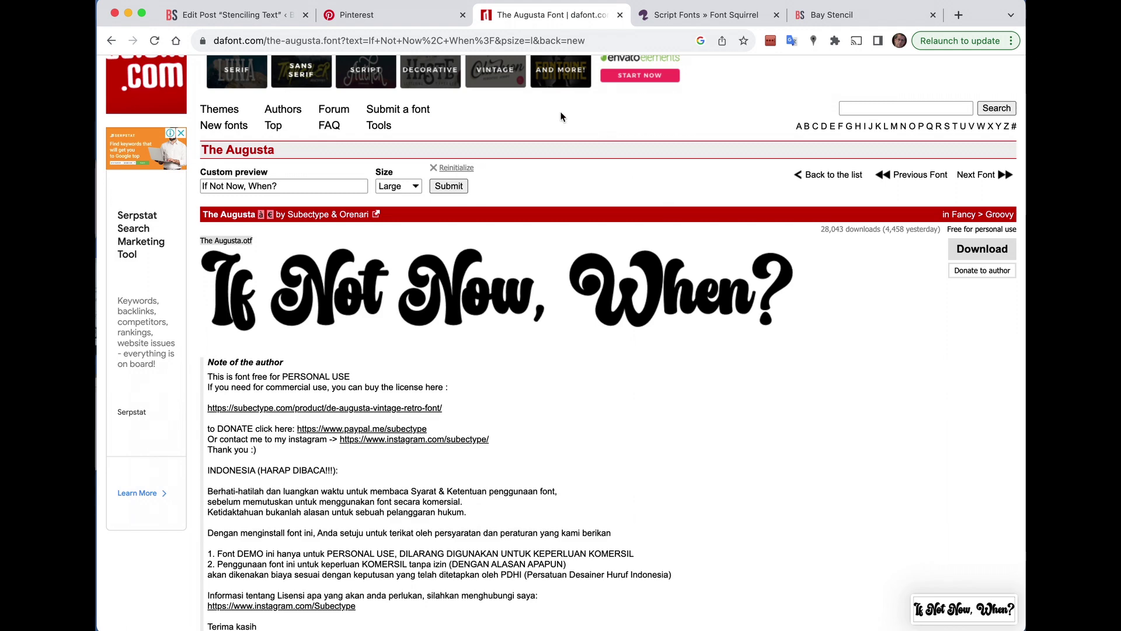
click(826, 16)
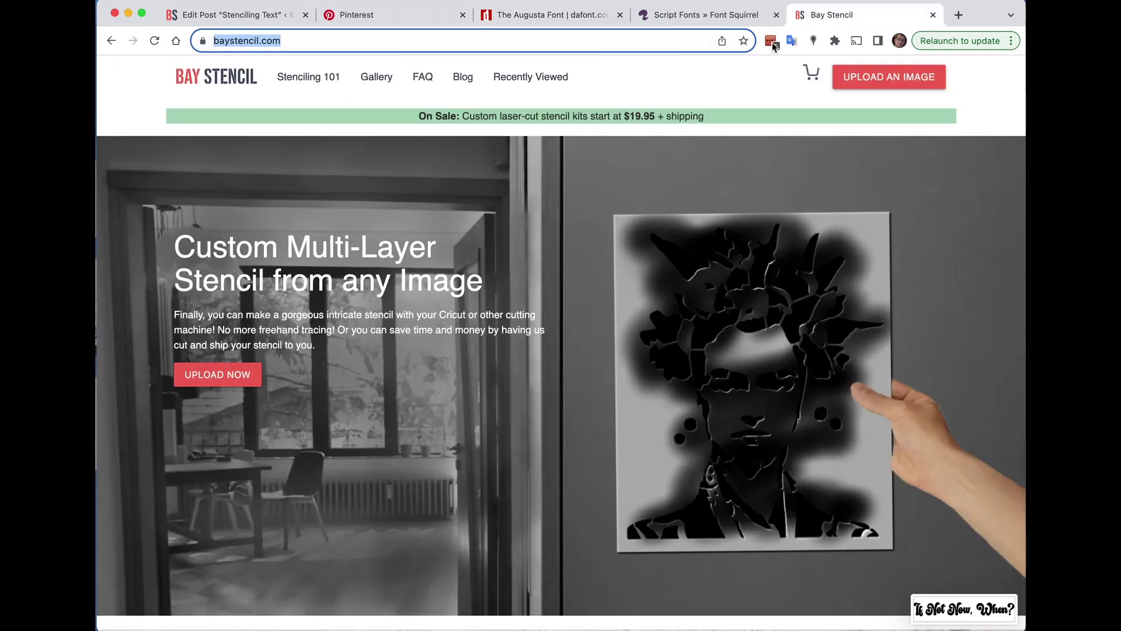
Load the newest phrase screenshot from the Temp folder into the upload form
click(871, 83)
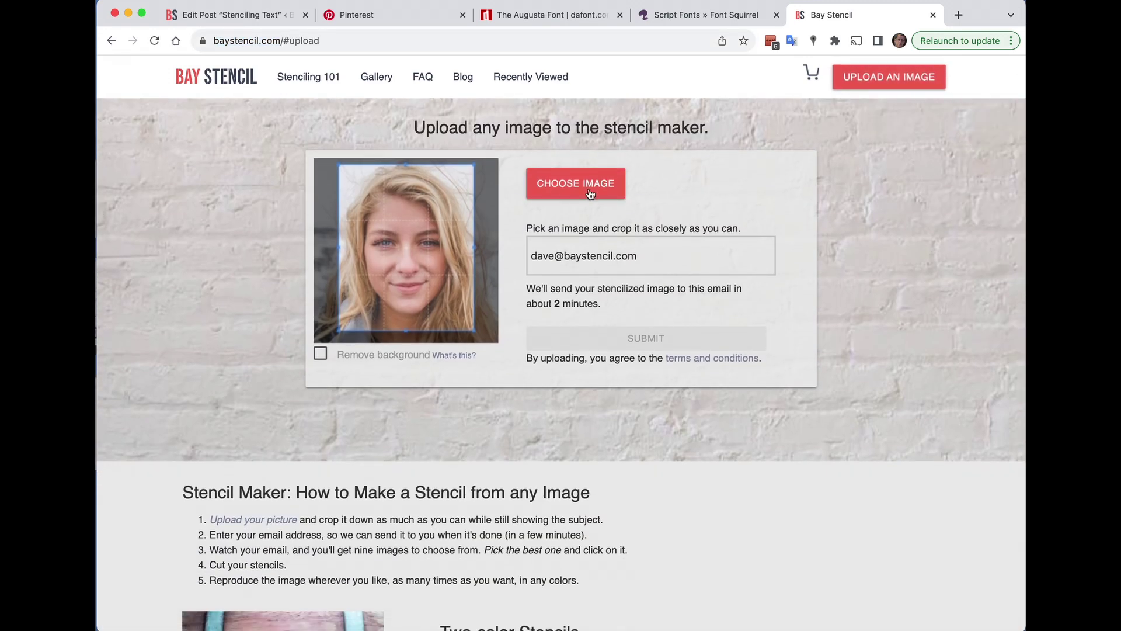
click(589, 193)
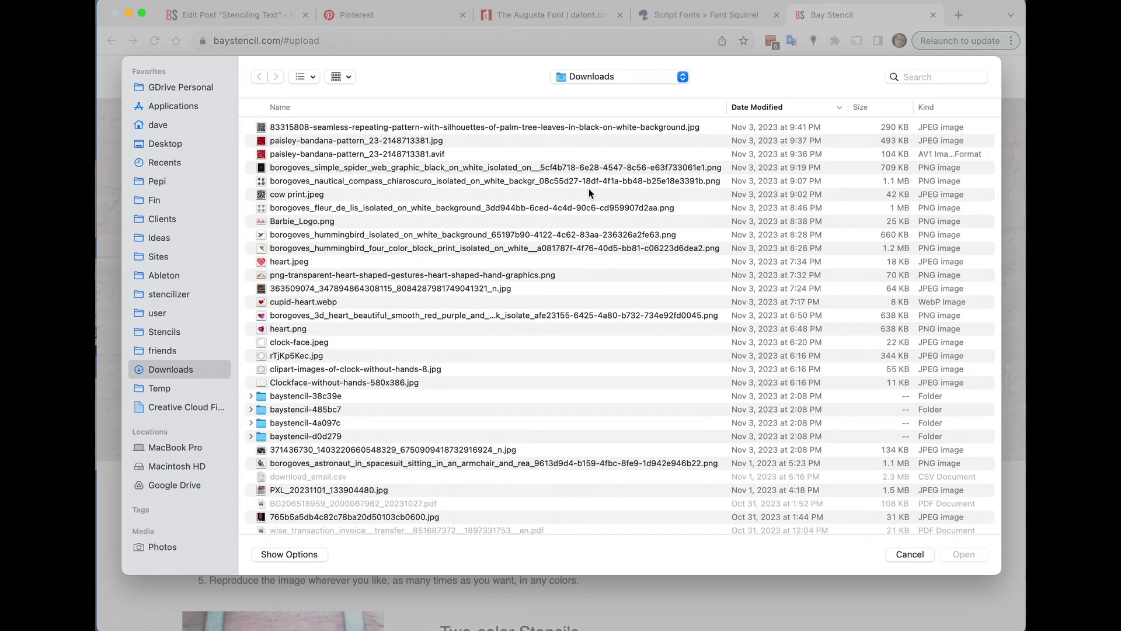
click(159, 388)
click(302, 127)
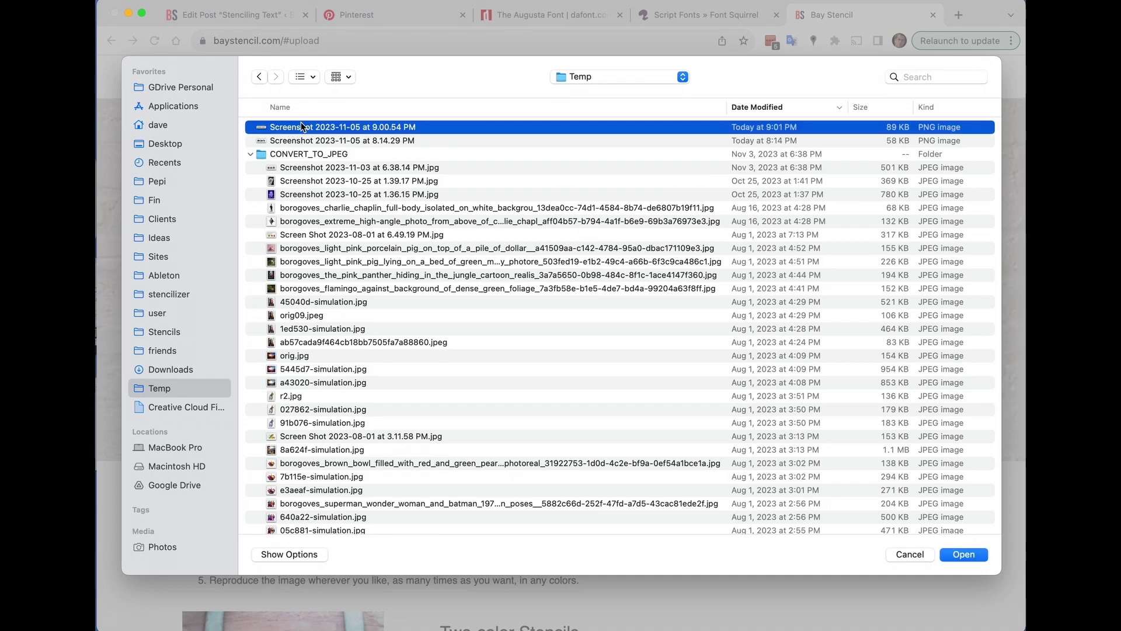
double_click(302, 127)
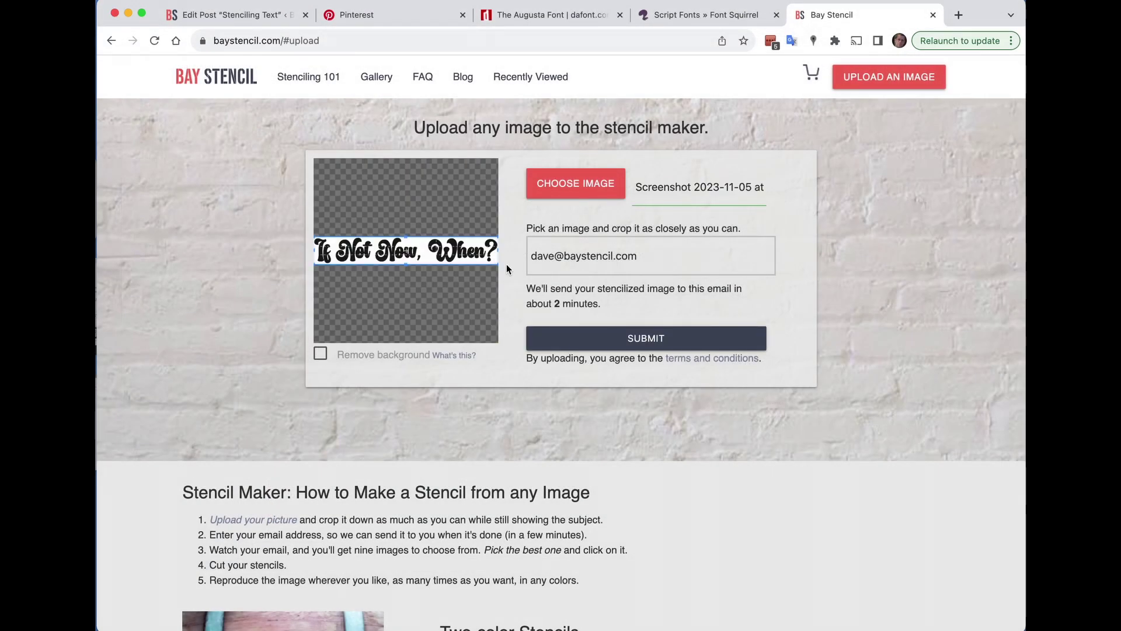
Crop the image to 'If Not Now,' and submit it for stencil conversion
drag(498, 261, 424, 265)
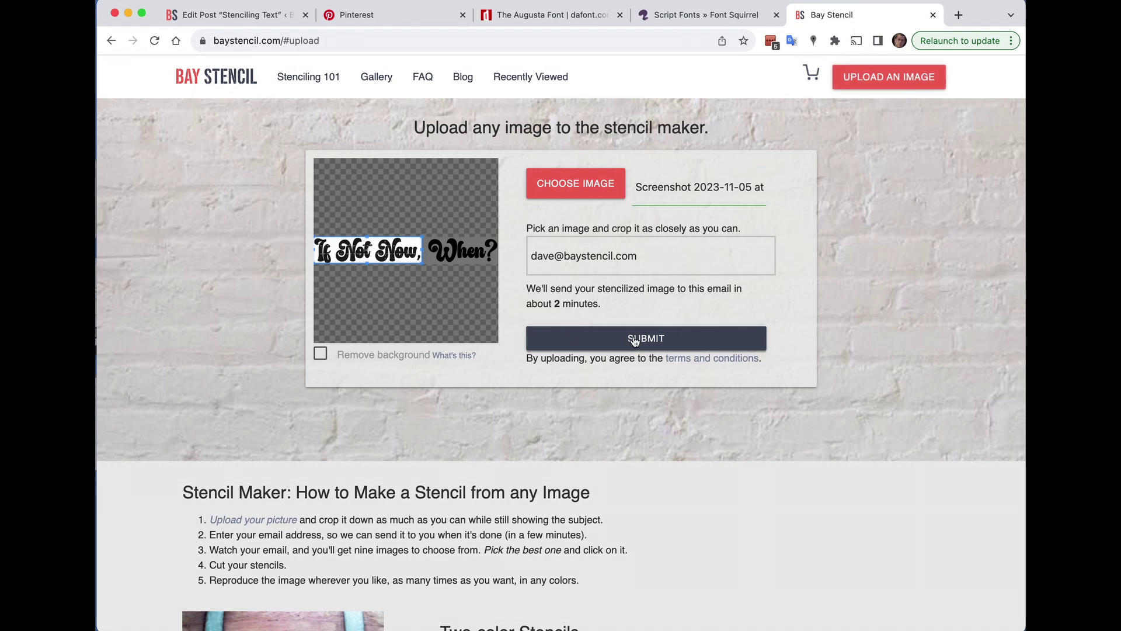
click(634, 340)
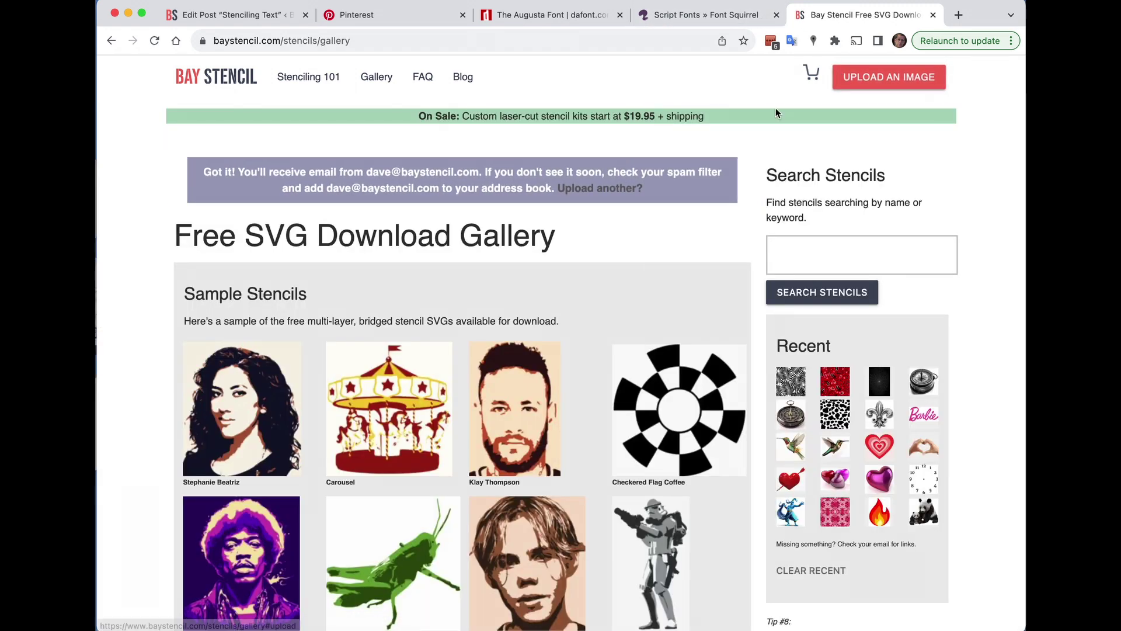
Upload the same screenshot again, cropped to just 'When?', and submit it
click(608, 188)
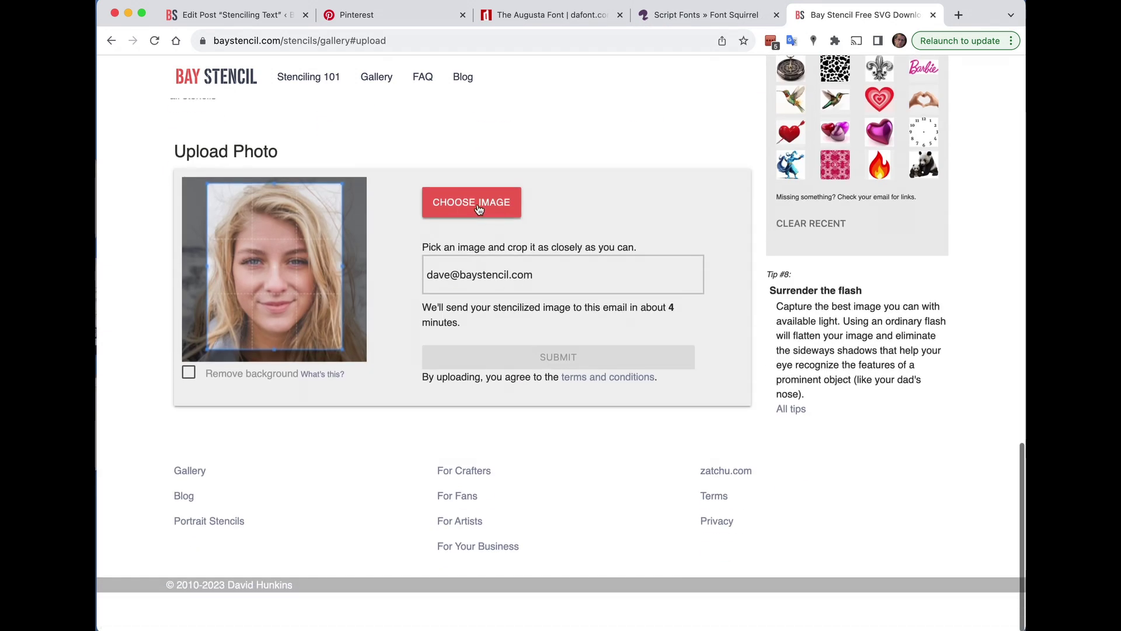
click(477, 204)
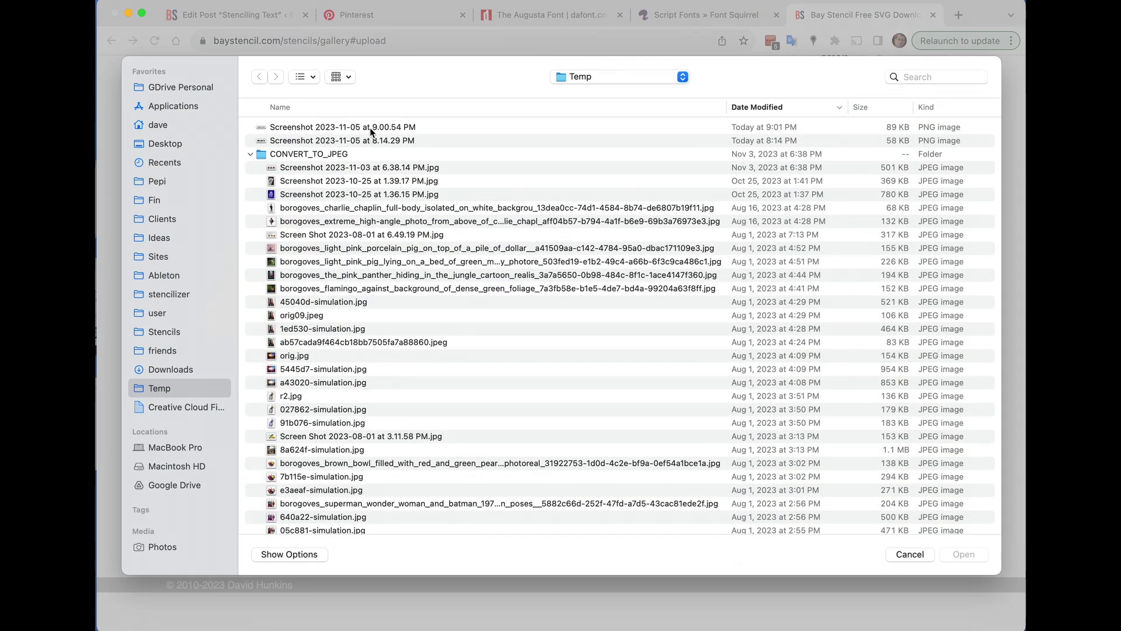
double_click(371, 128)
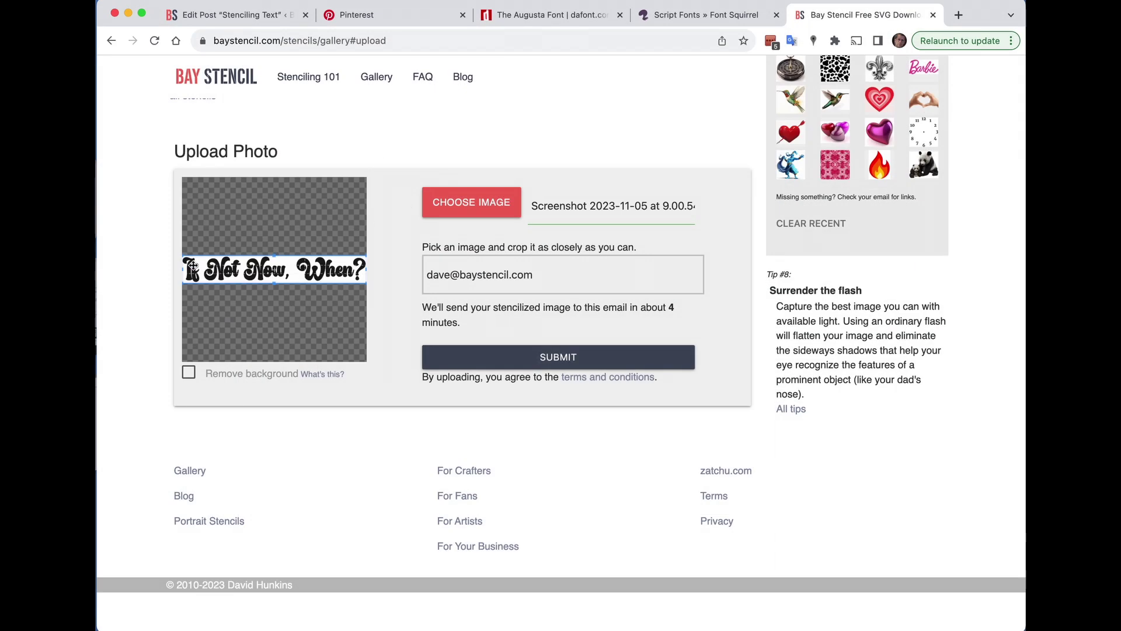
drag(184, 263, 295, 249)
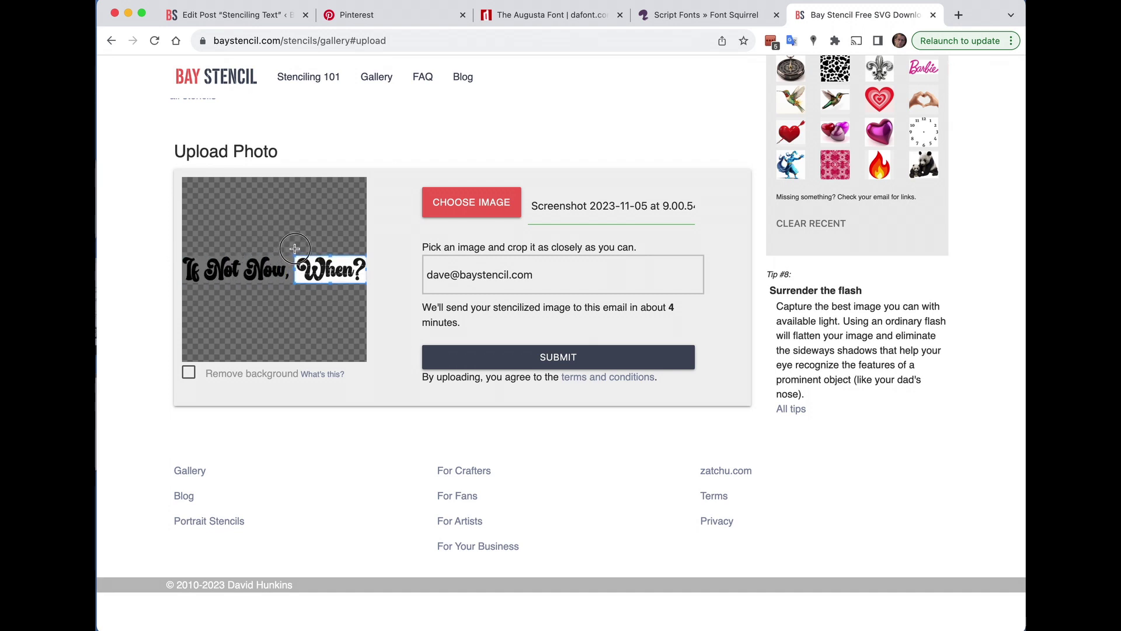
click(522, 358)
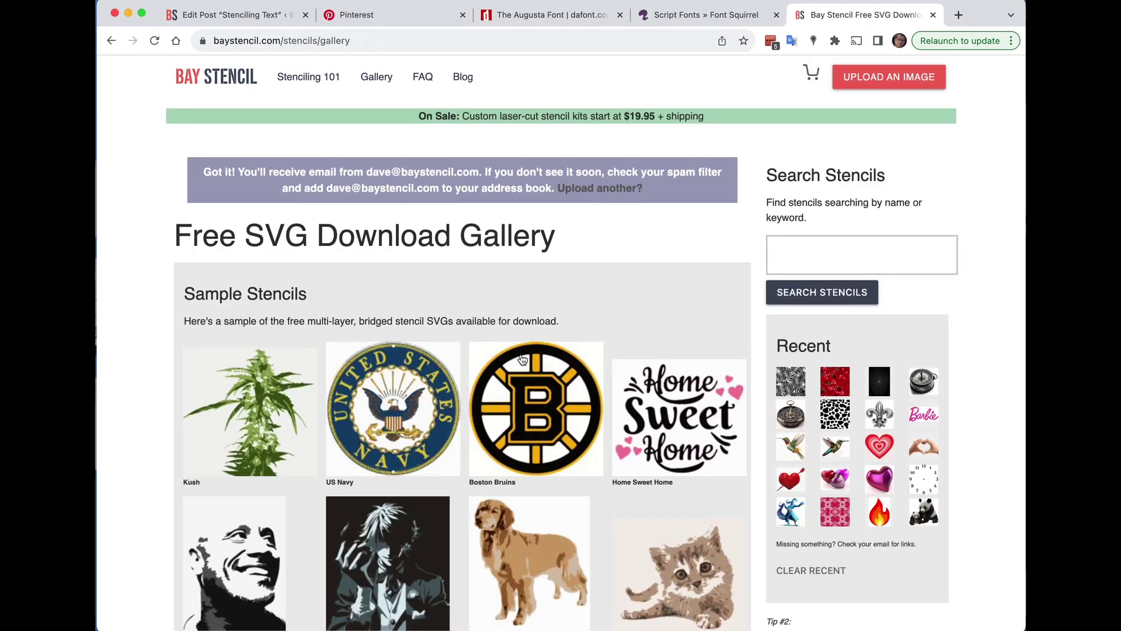
key(super+Tab)
In the Bay Stencil mailbox, choose the 2-colour variant for the 'When?' image
key(Tab)
key(Tab)
key(Tab)
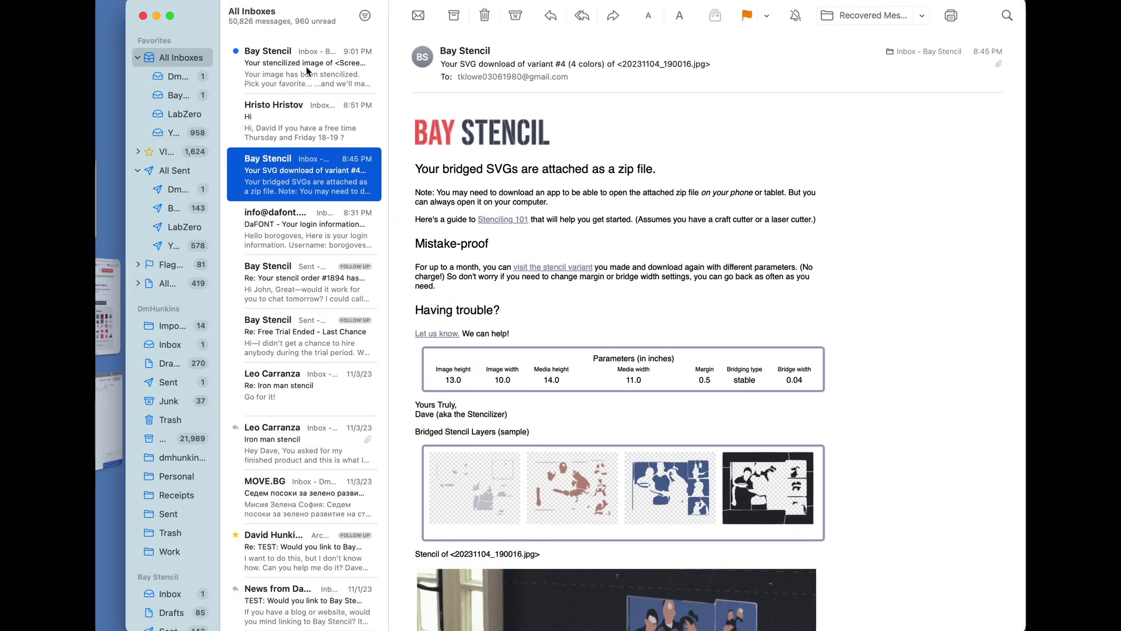
click(309, 66)
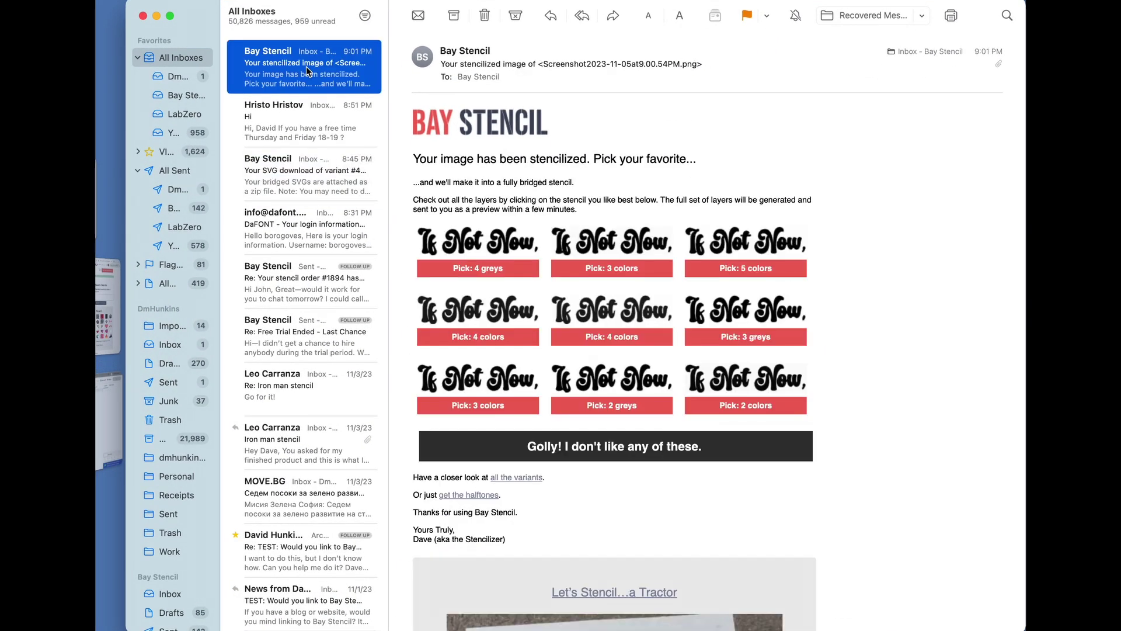
click(178, 80)
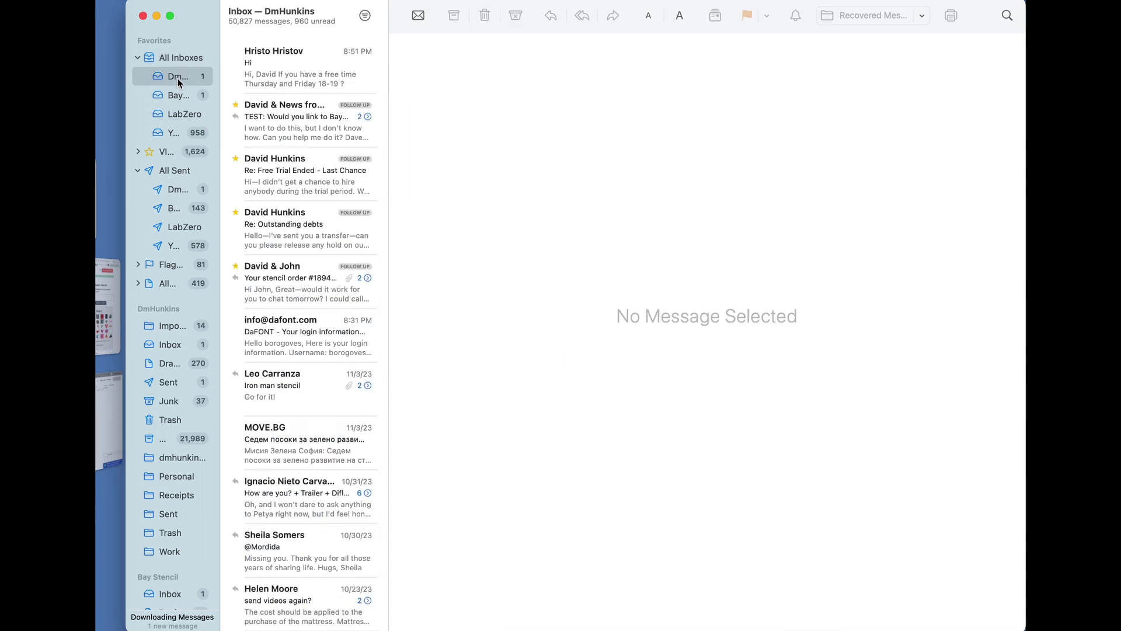
click(180, 94)
click(297, 66)
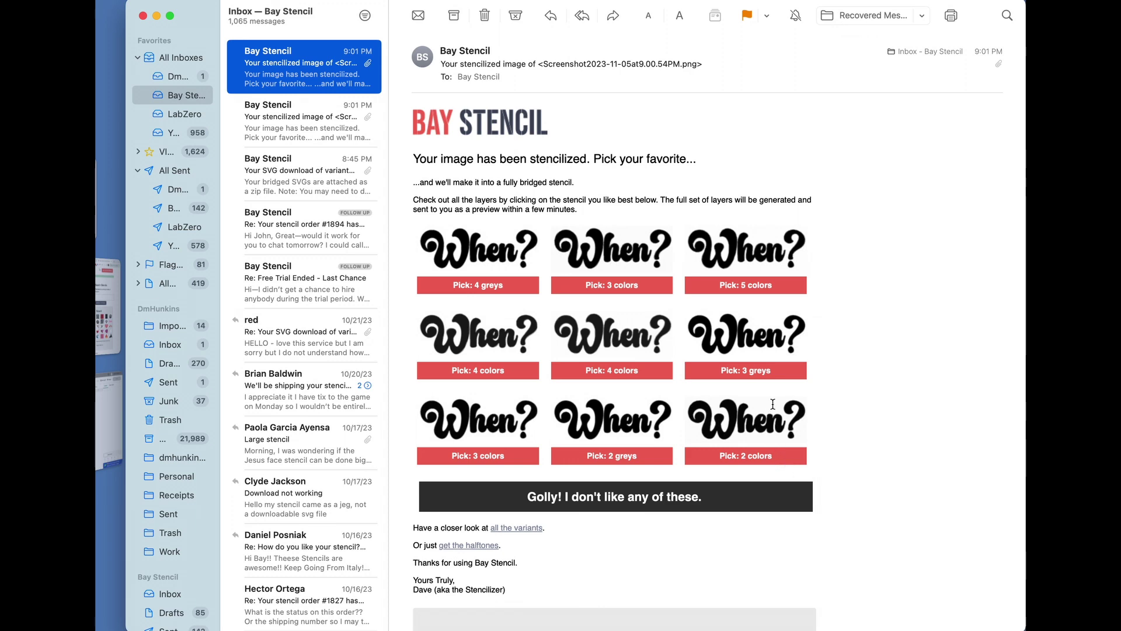
click(742, 455)
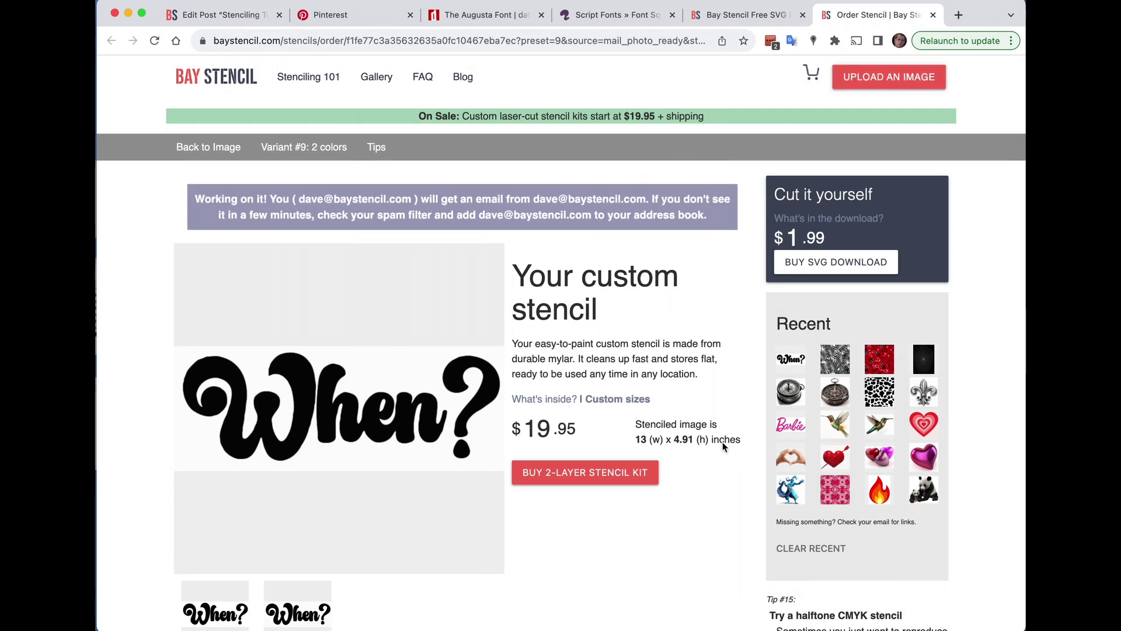
Choose the 2-colour variant for the 'If Not Now,' image as well
key(super+Tab)
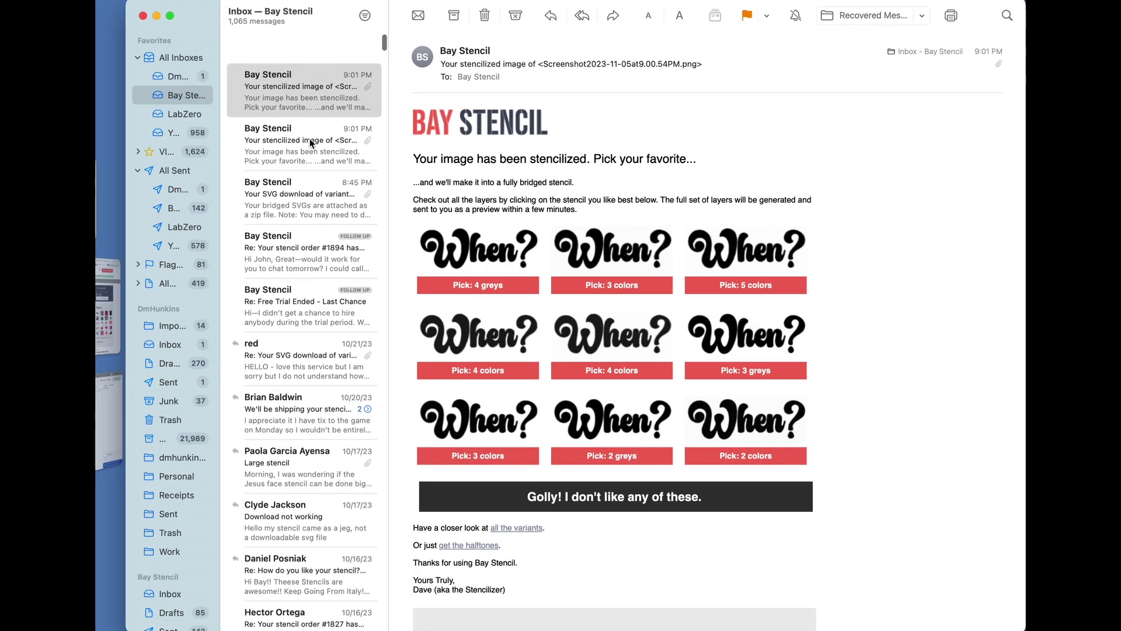
click(309, 131)
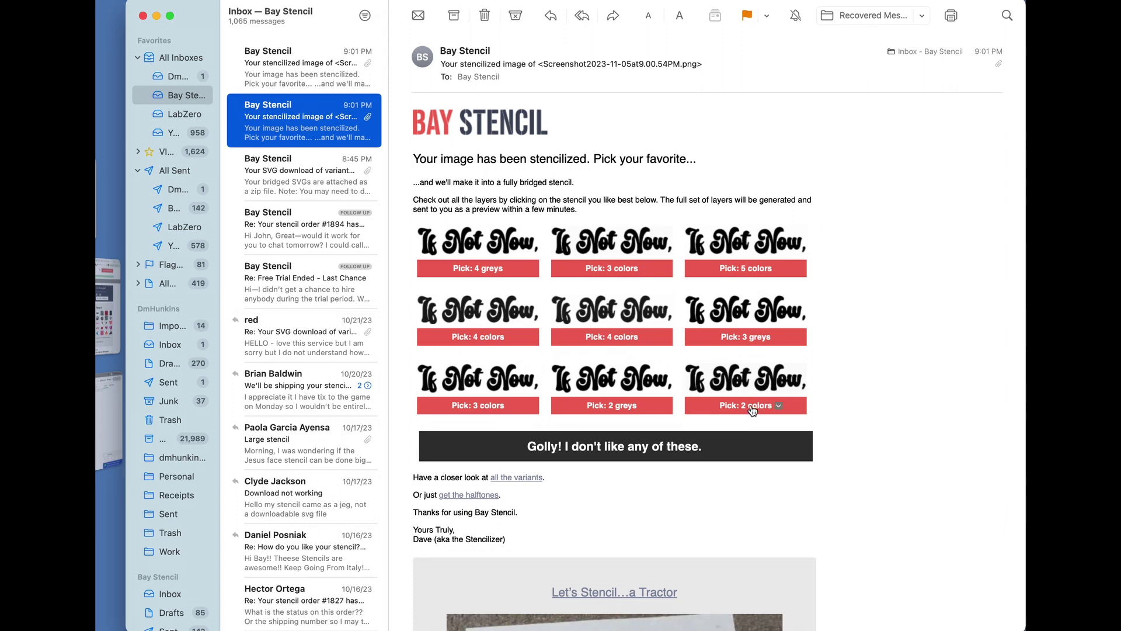
click(751, 407)
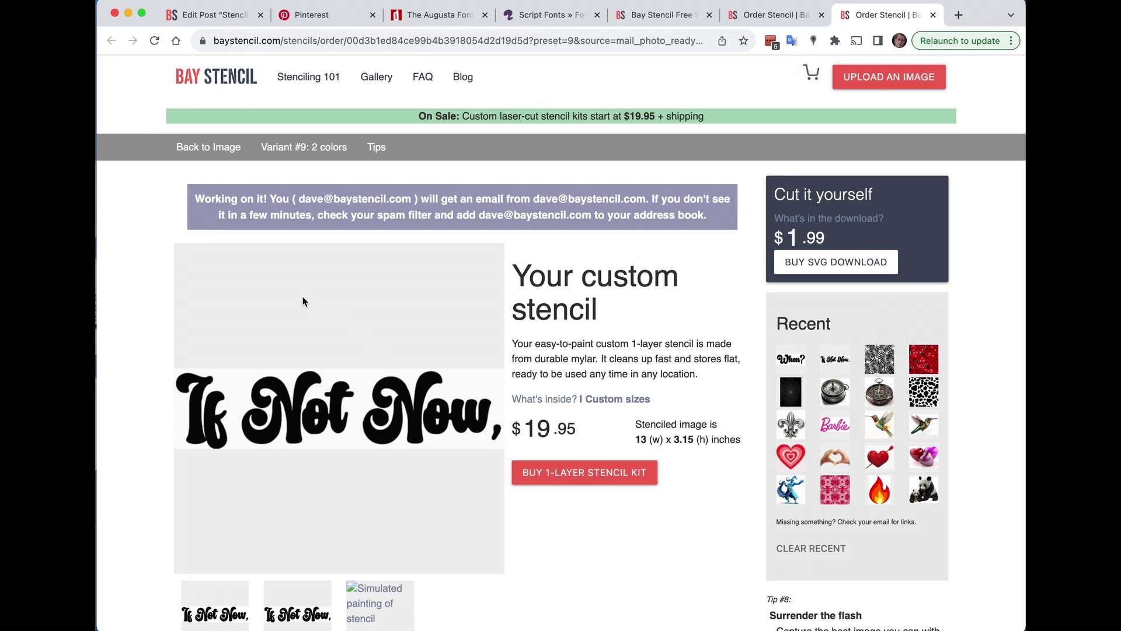
From the bridged variant #9 email, open the 'When?' stencil's order page
key(super+Tab)
key(super+Tab)
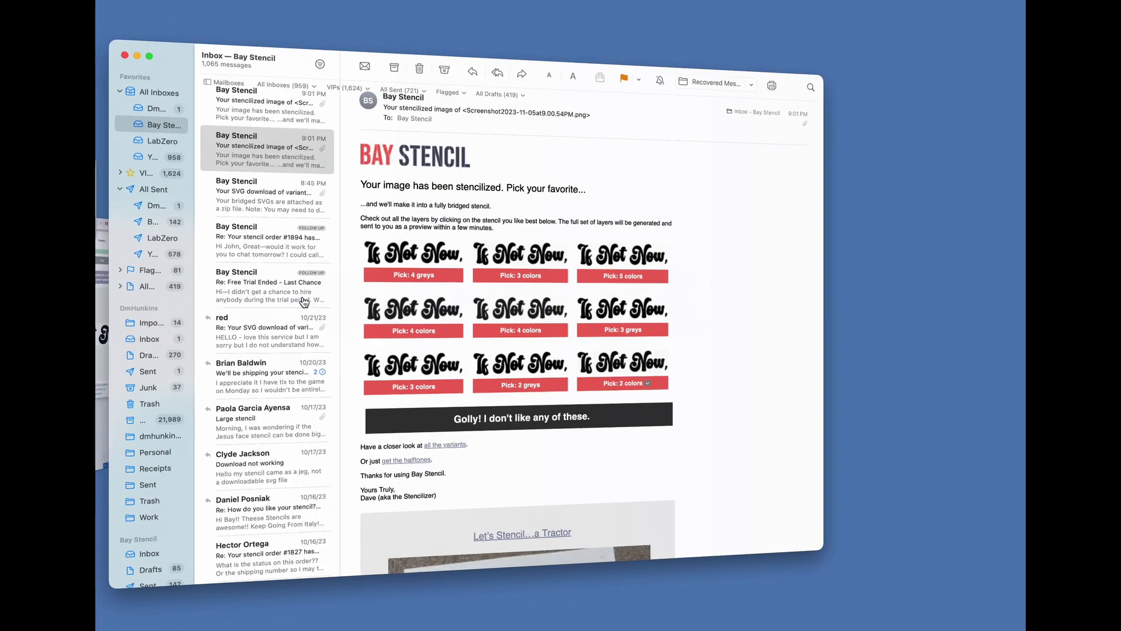
click(317, 186)
scroll(317, 186, down, 1)
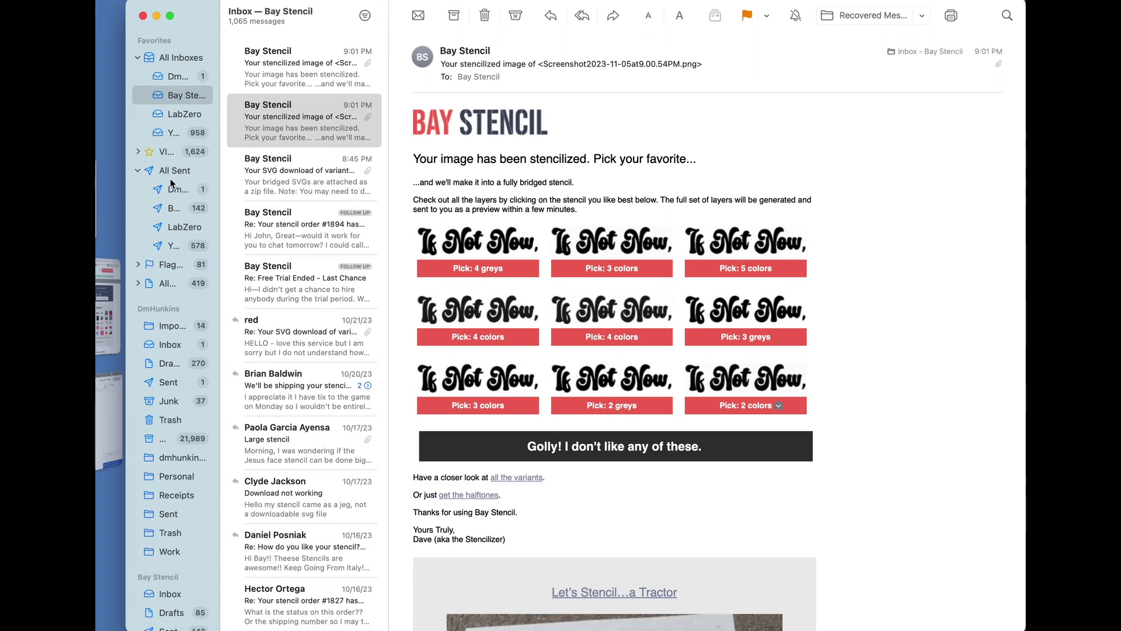
drag(127, 174, 104, 174)
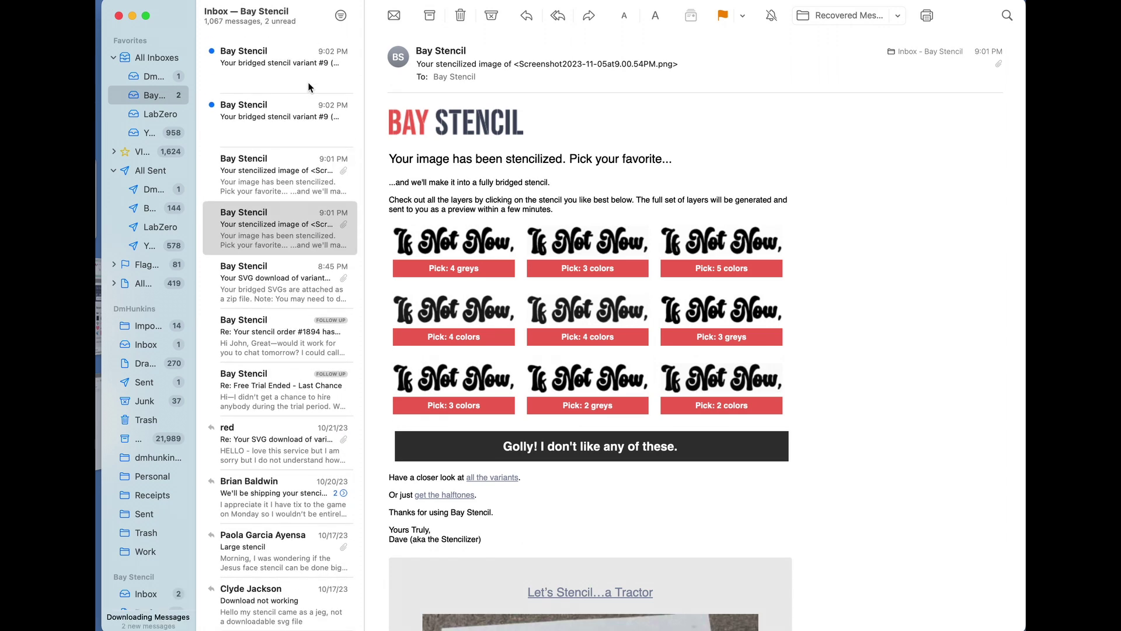
click(277, 124)
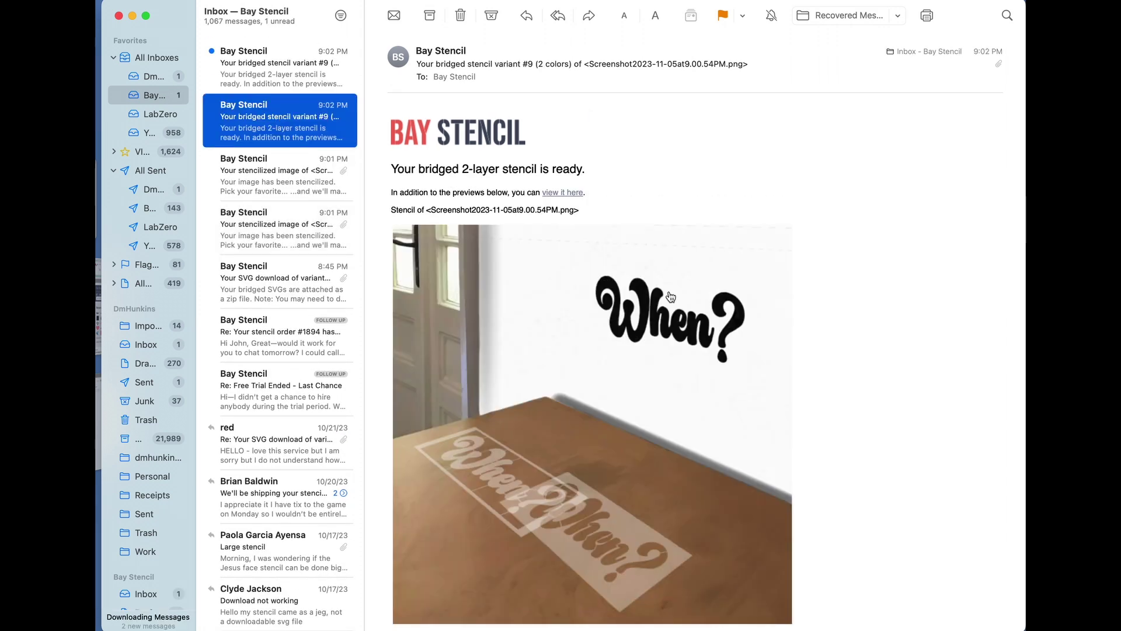
scroll(650, 365, down, 10)
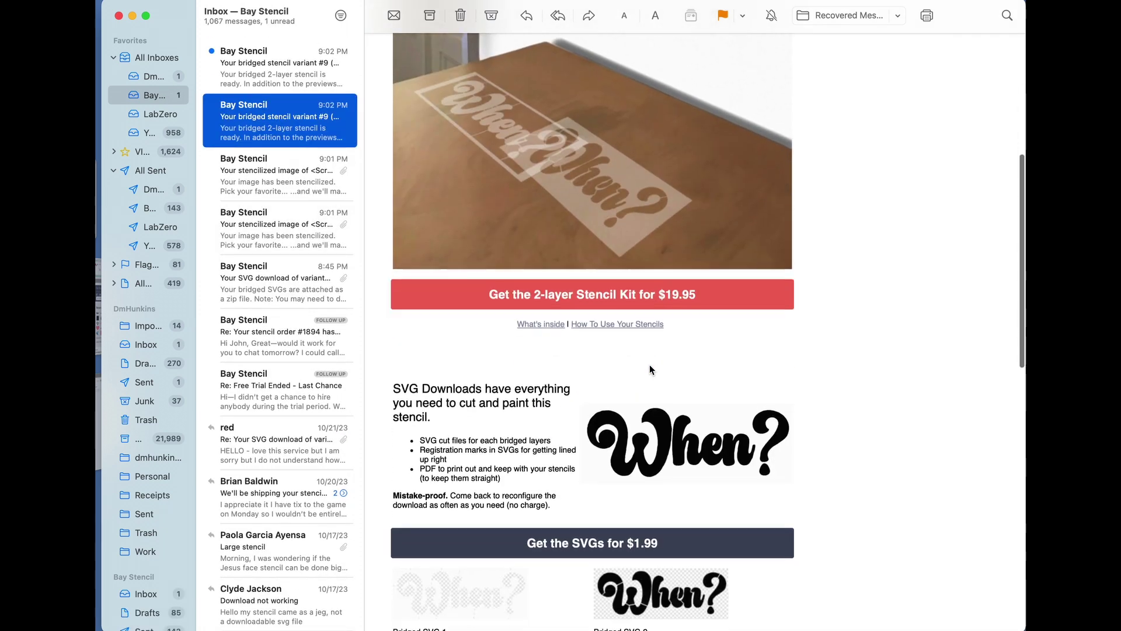
scroll(650, 365, down, 10)
scroll(649, 364, down, 2)
click(650, 365)
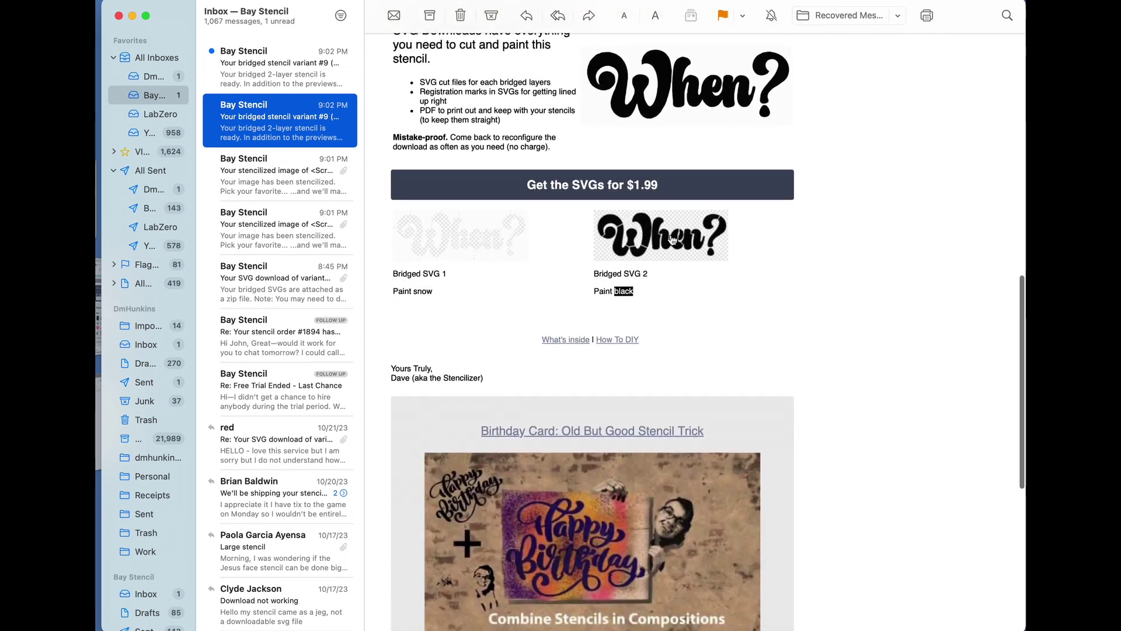
scroll(438, 414, down, 3)
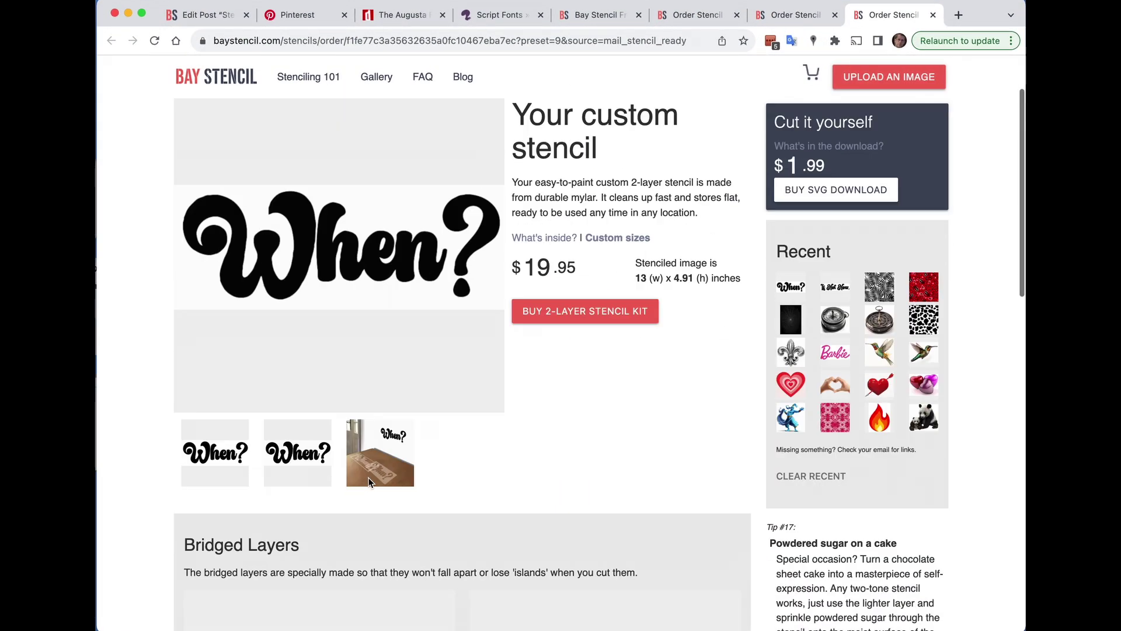
scroll(369, 477, down, 8)
scroll(368, 478, down, 1)
click(337, 268)
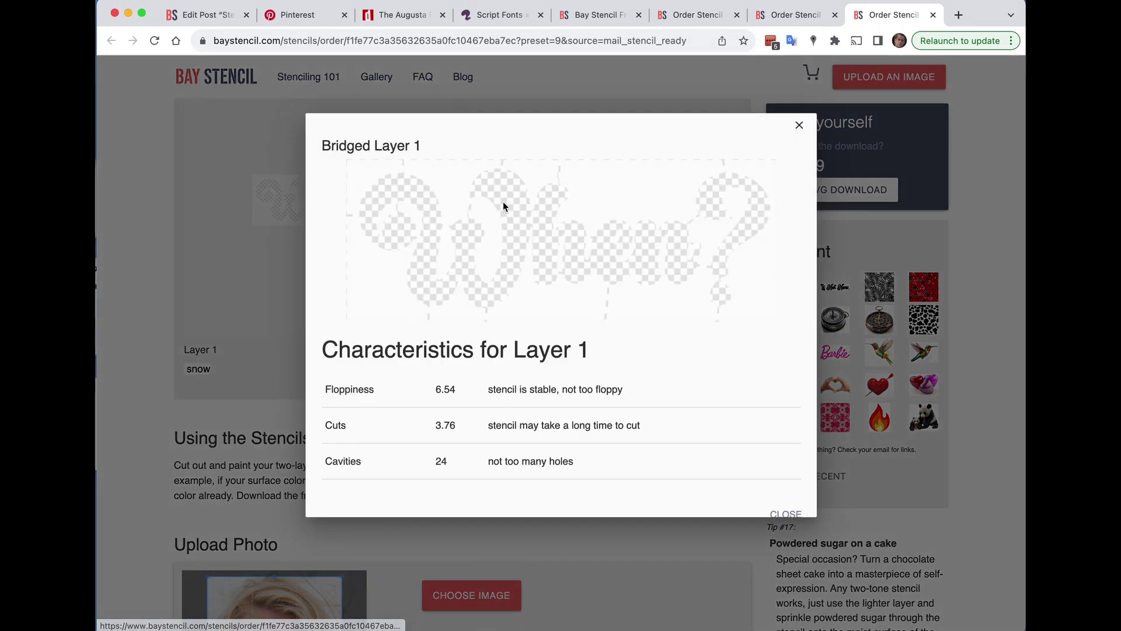
click(799, 128)
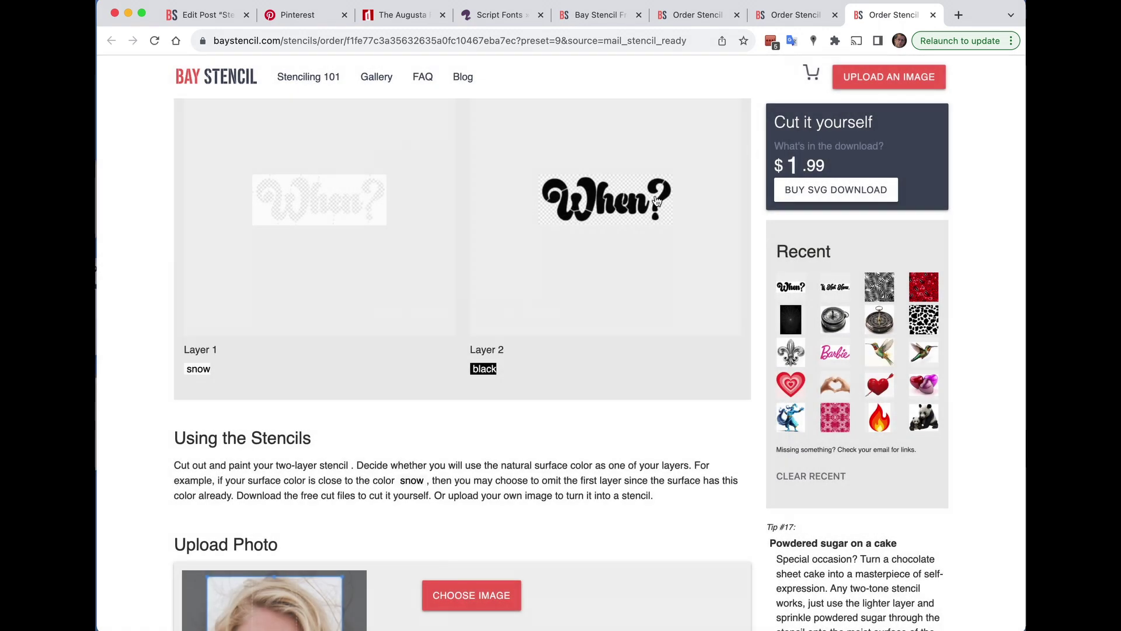
click(607, 201)
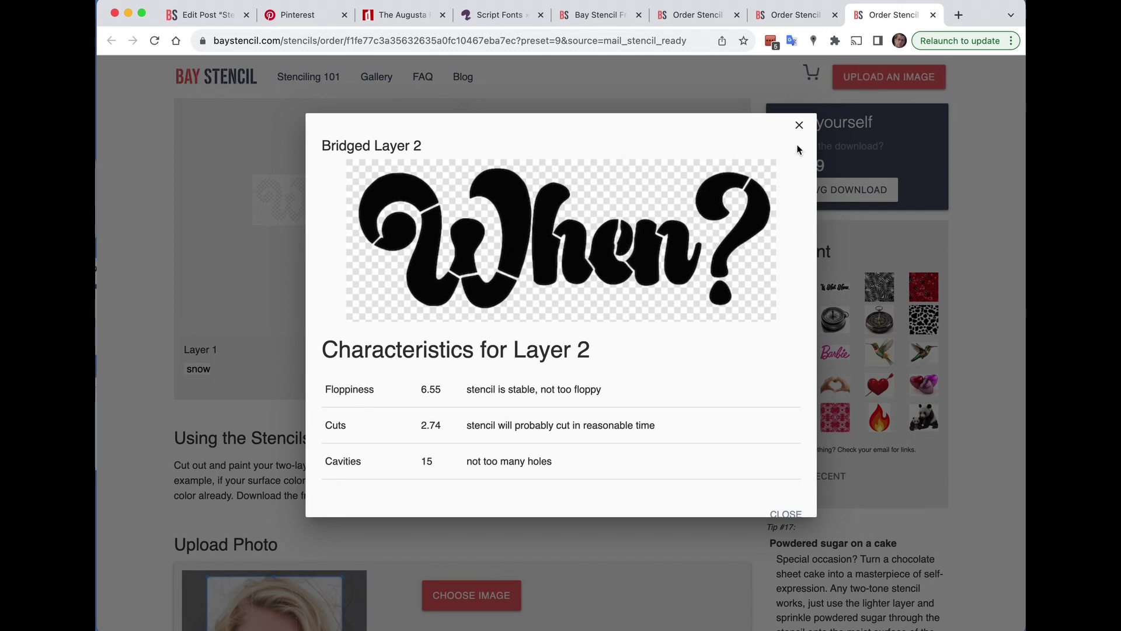
click(799, 125)
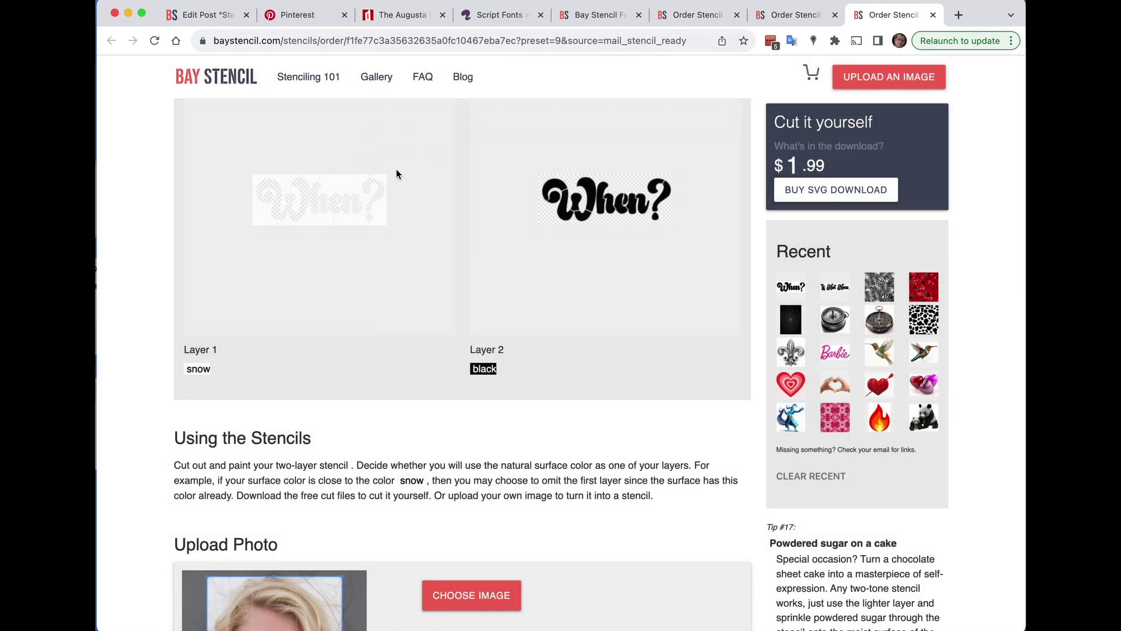
scroll(396, 170, up, 8)
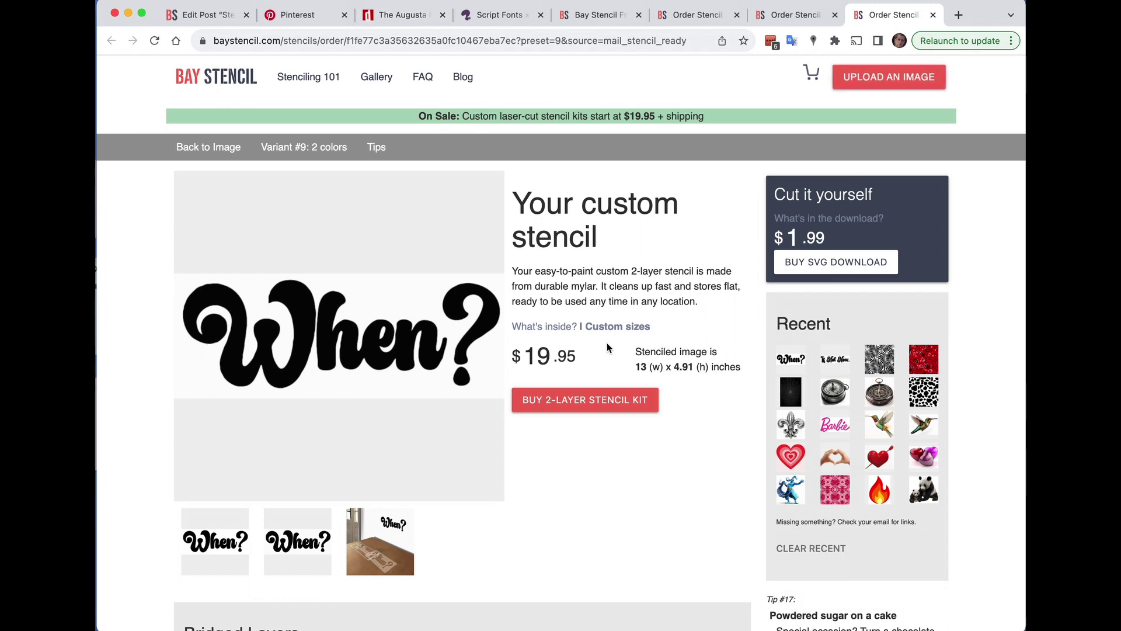
Check custom-size pricing at 8 then 28 inches wide, then close the dialog
click(606, 327)
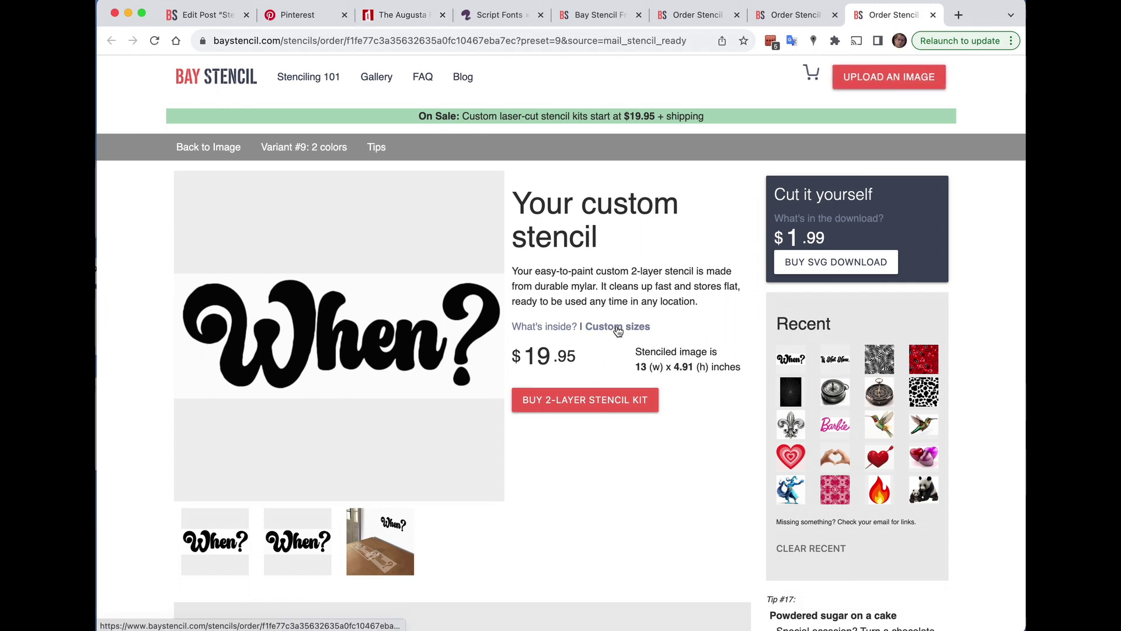
click(604, 233)
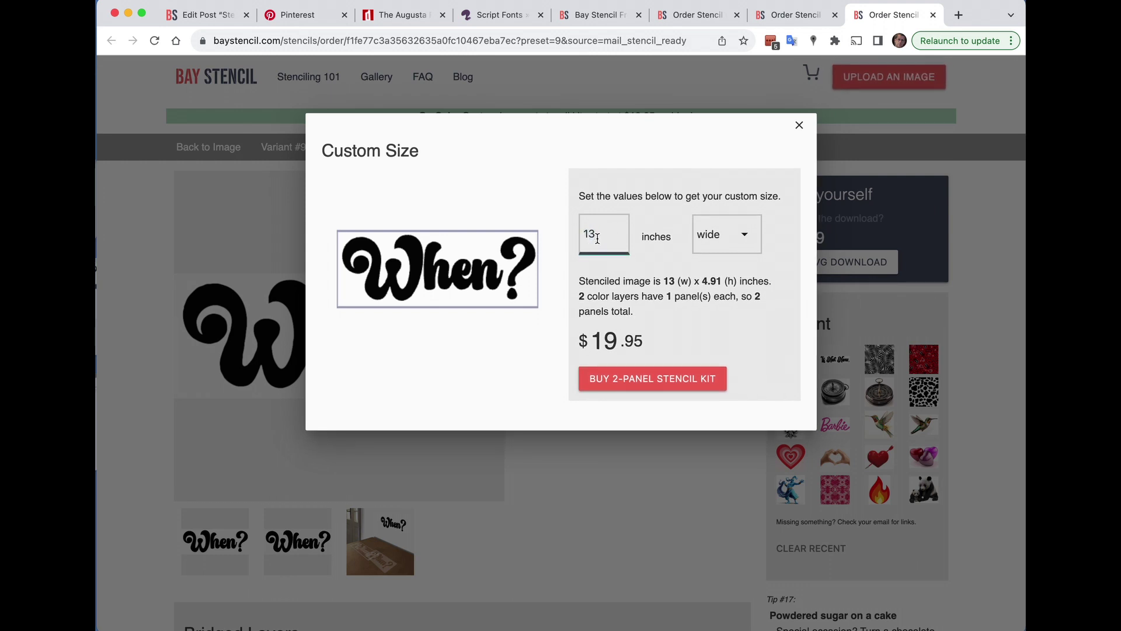
key(BackSpace)
key(BackSpace)
key(Tab)
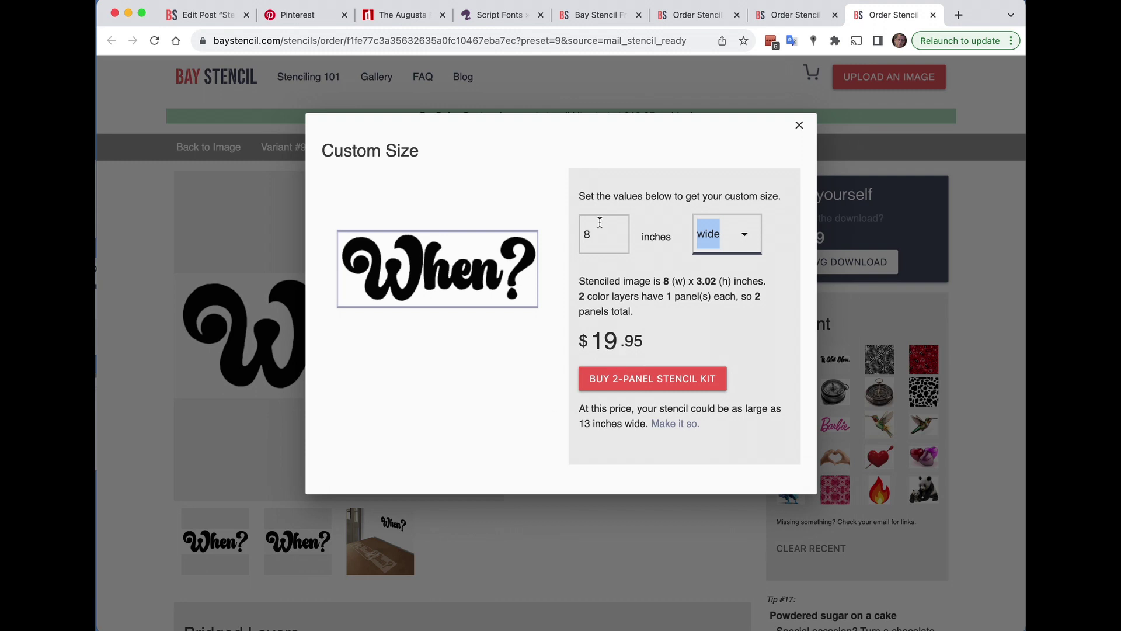
click(595, 238)
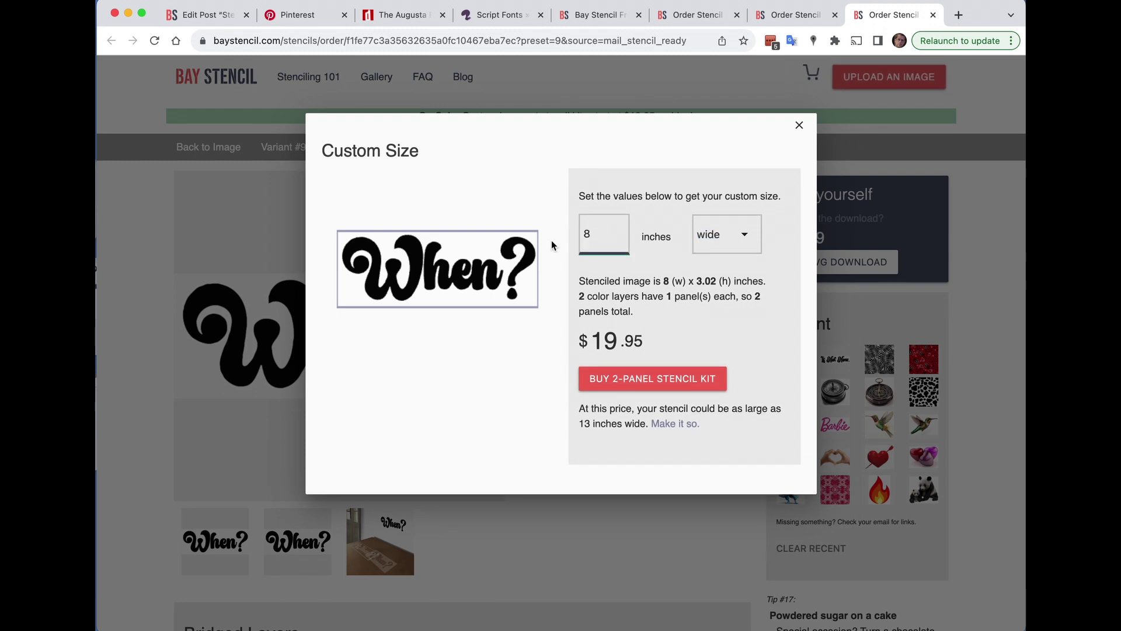
key(BackSpace)
text(28)
key(Tab)
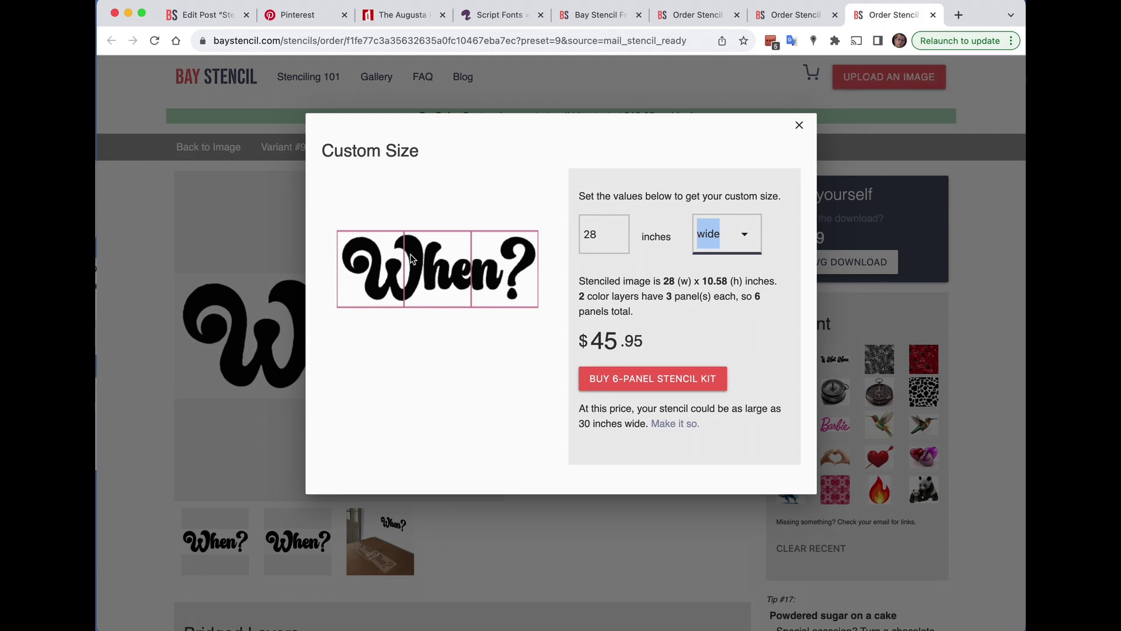
click(798, 127)
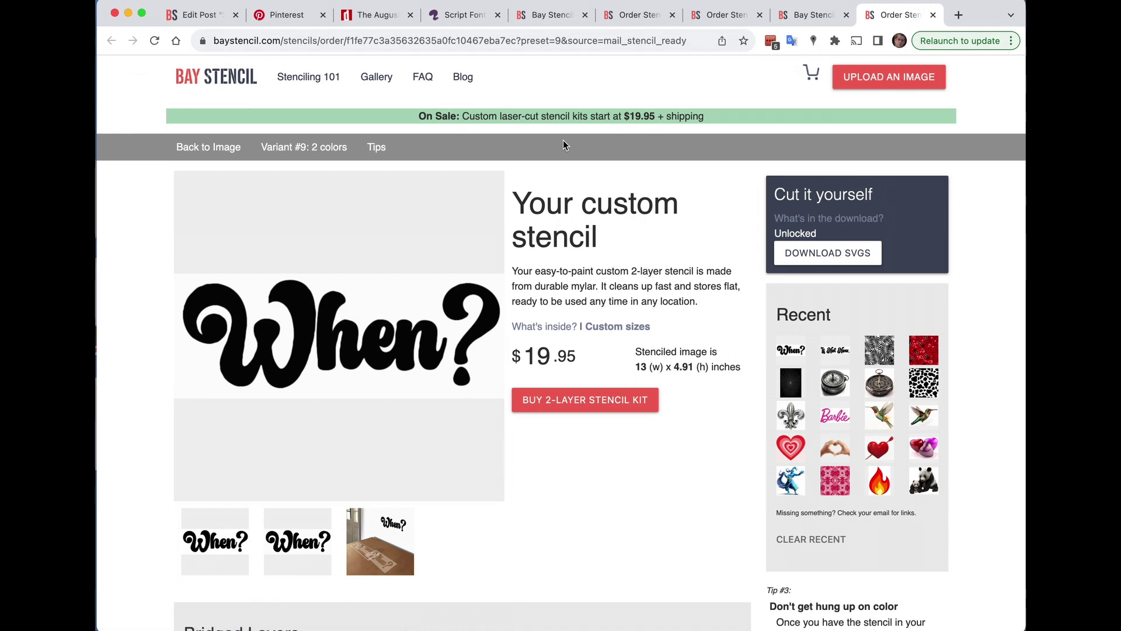
Request the 'When?' SVGs by email with the final image 10 inches wide
click(829, 252)
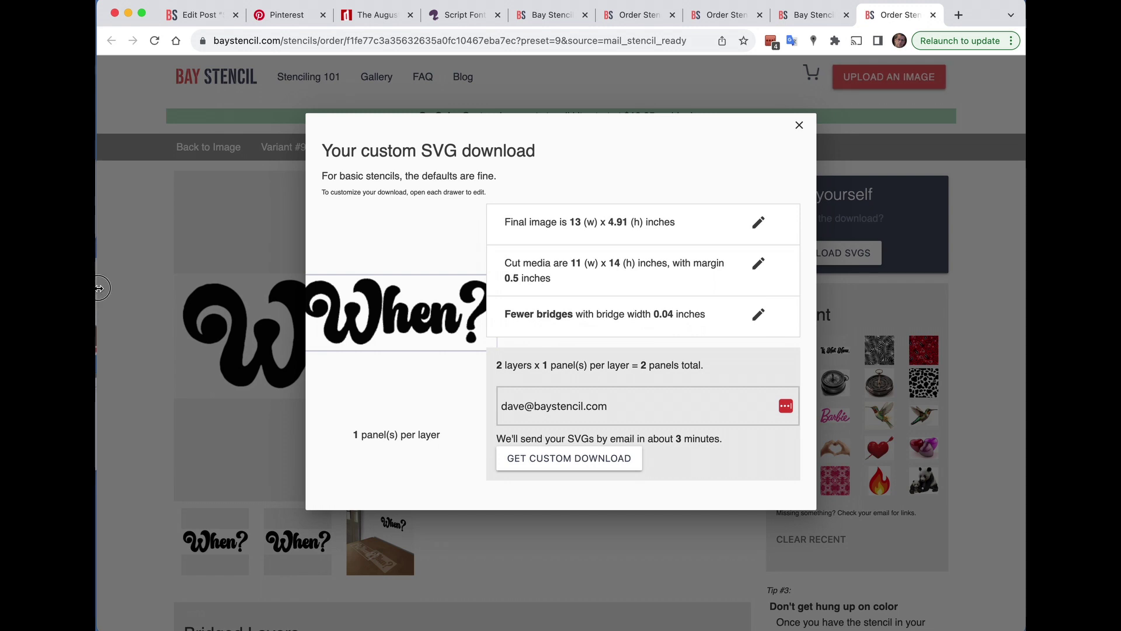
drag(99, 288, 18, 289)
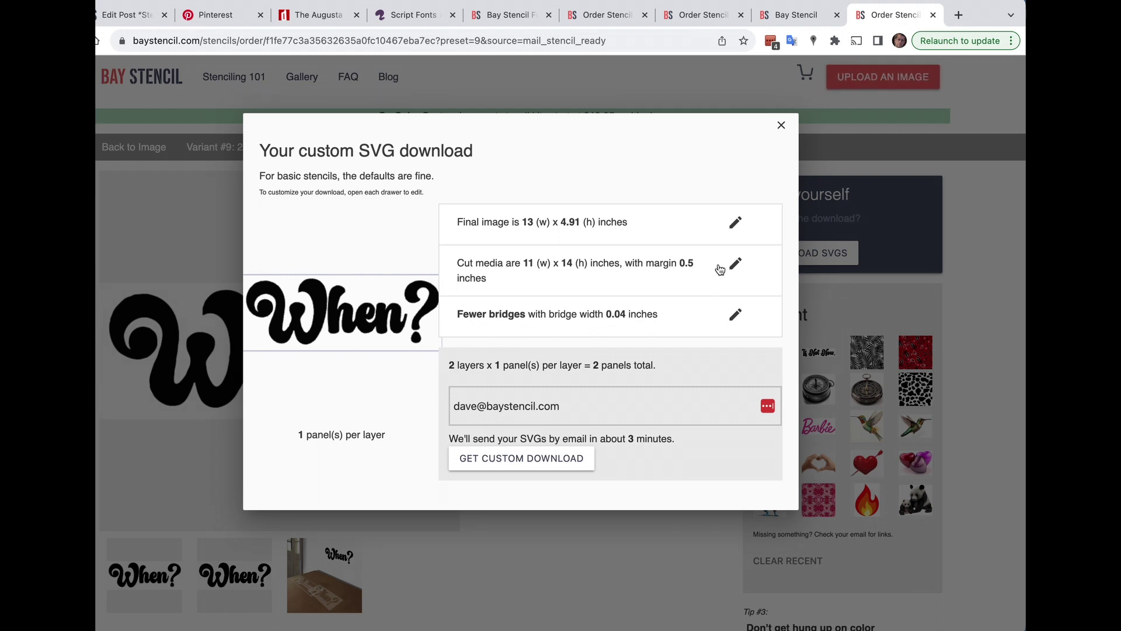
click(735, 232)
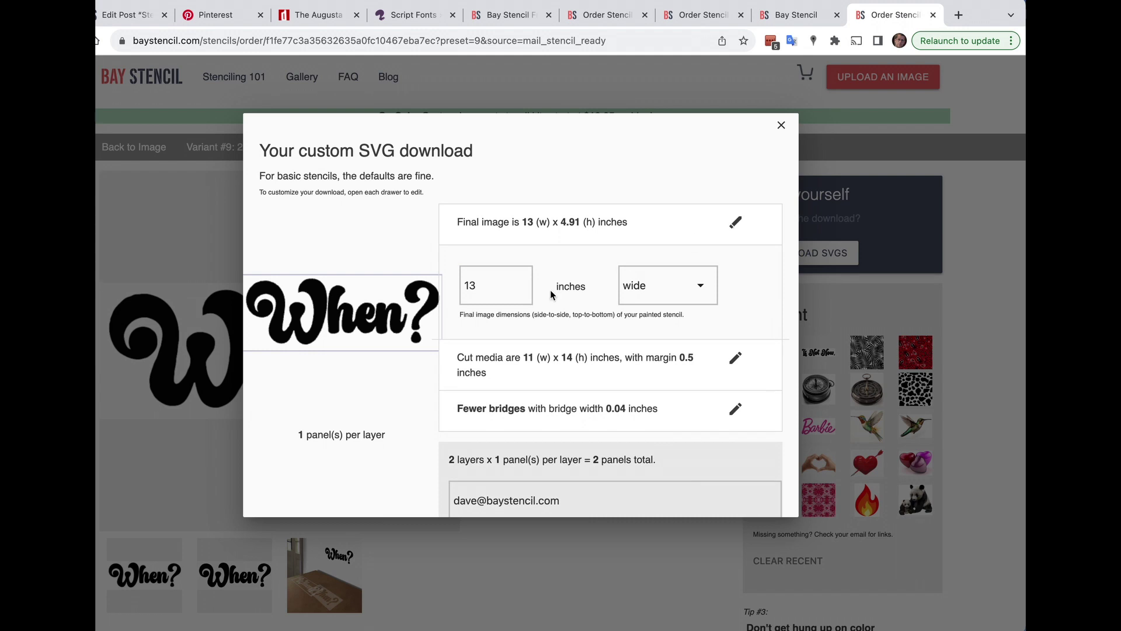
double_click(484, 286)
text(10)
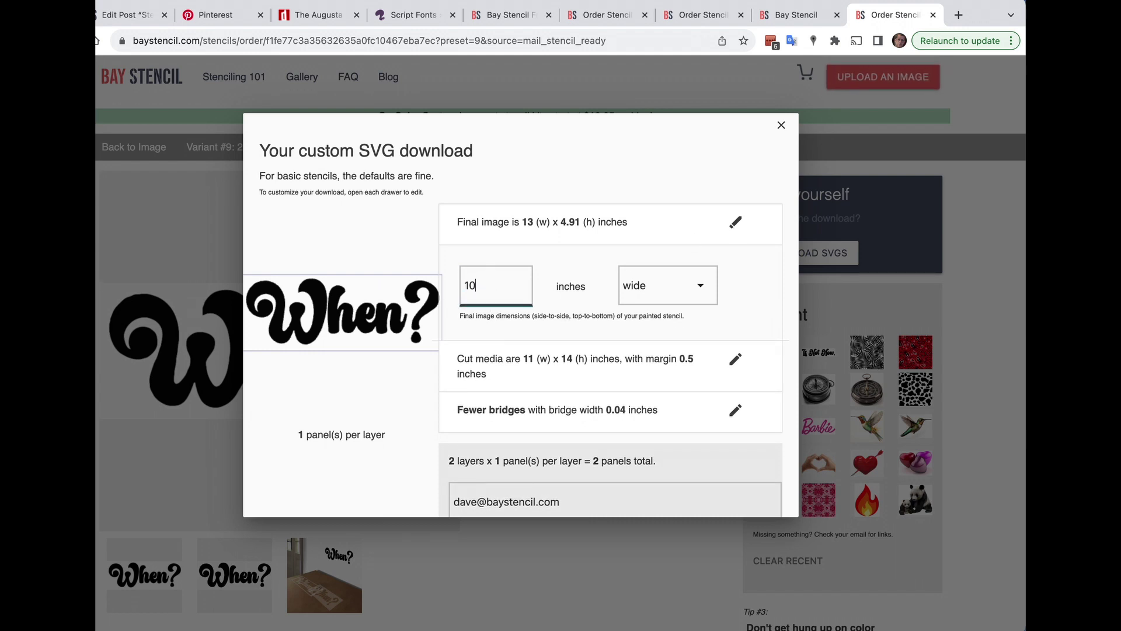
key(Tab)
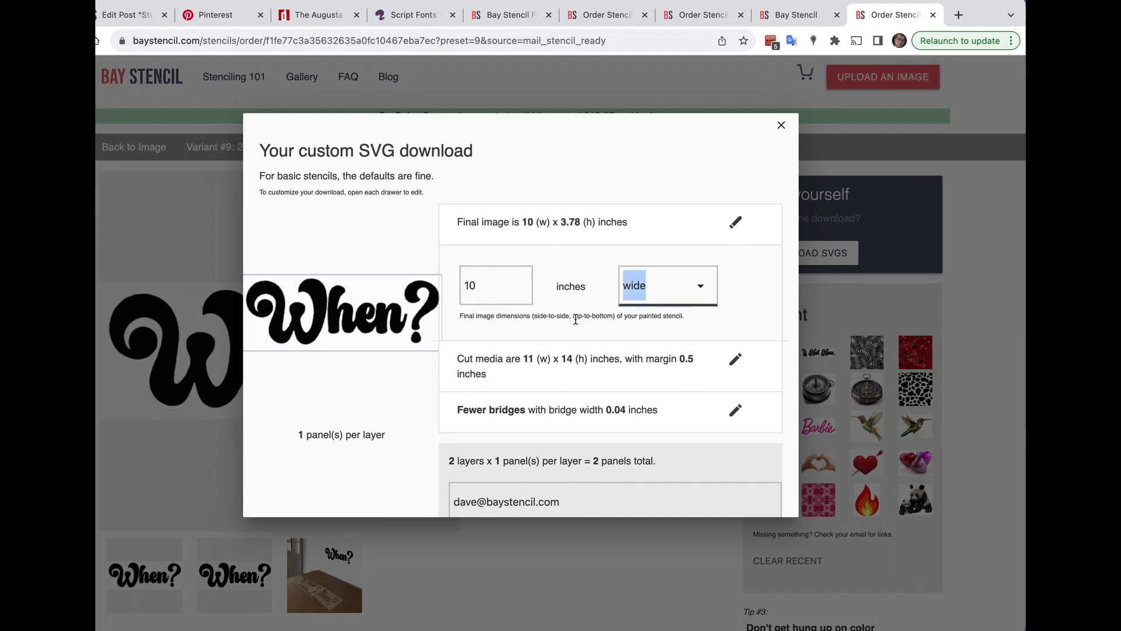
scroll(575, 322, down, 3)
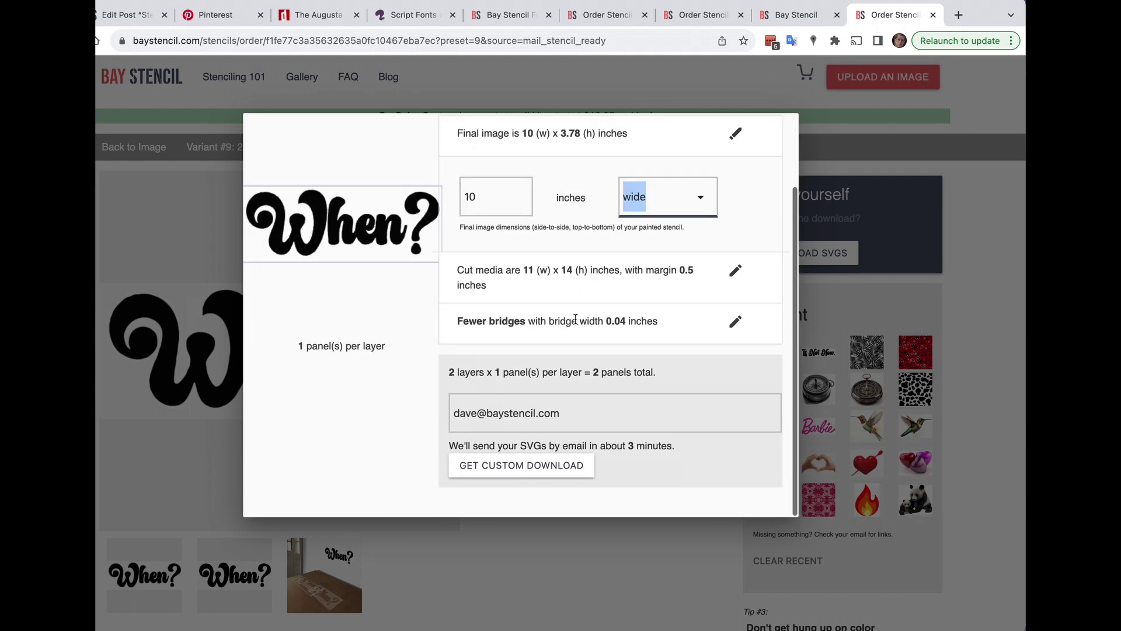
click(528, 471)
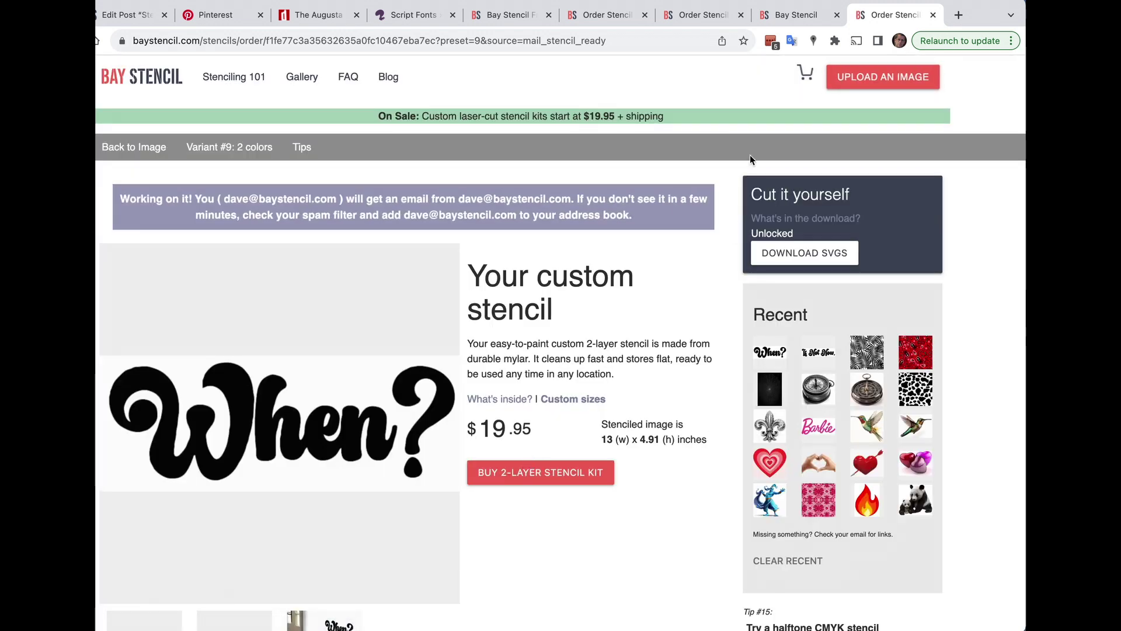
From the stencil-ready email, open the 'If Not Now,' SVG download settings
key(super+Tab)
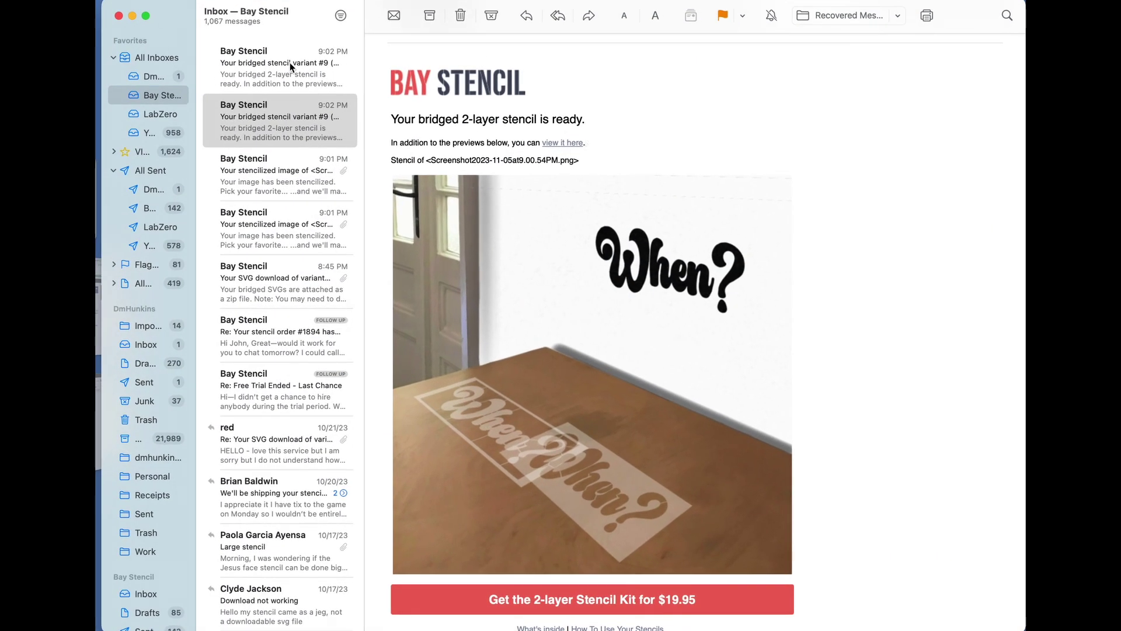
click(290, 63)
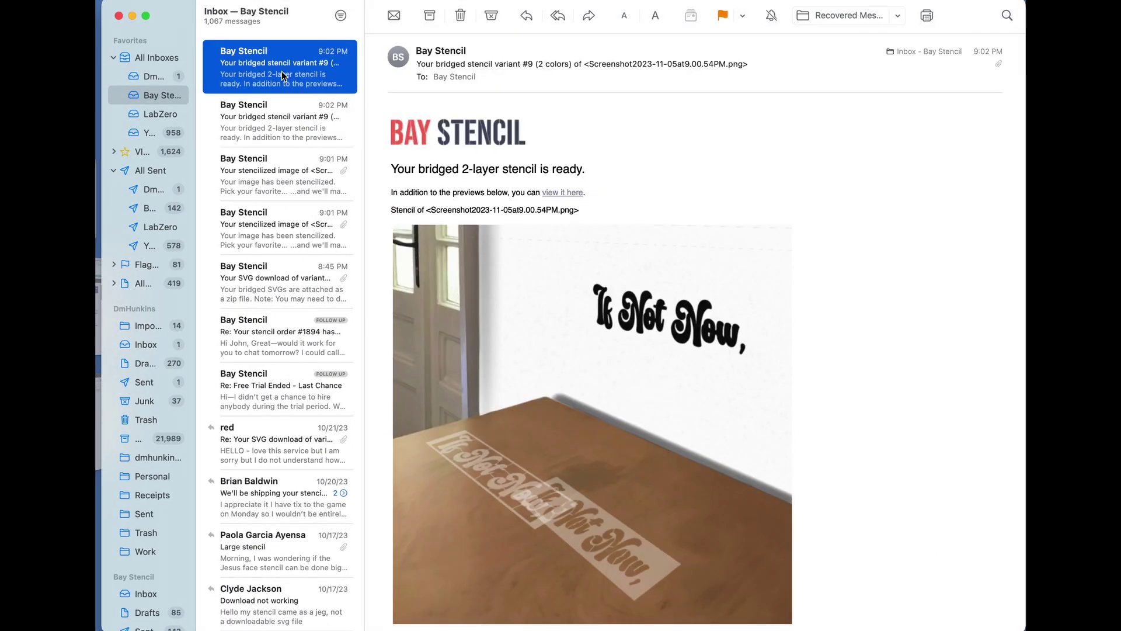
scroll(628, 378, down, 4)
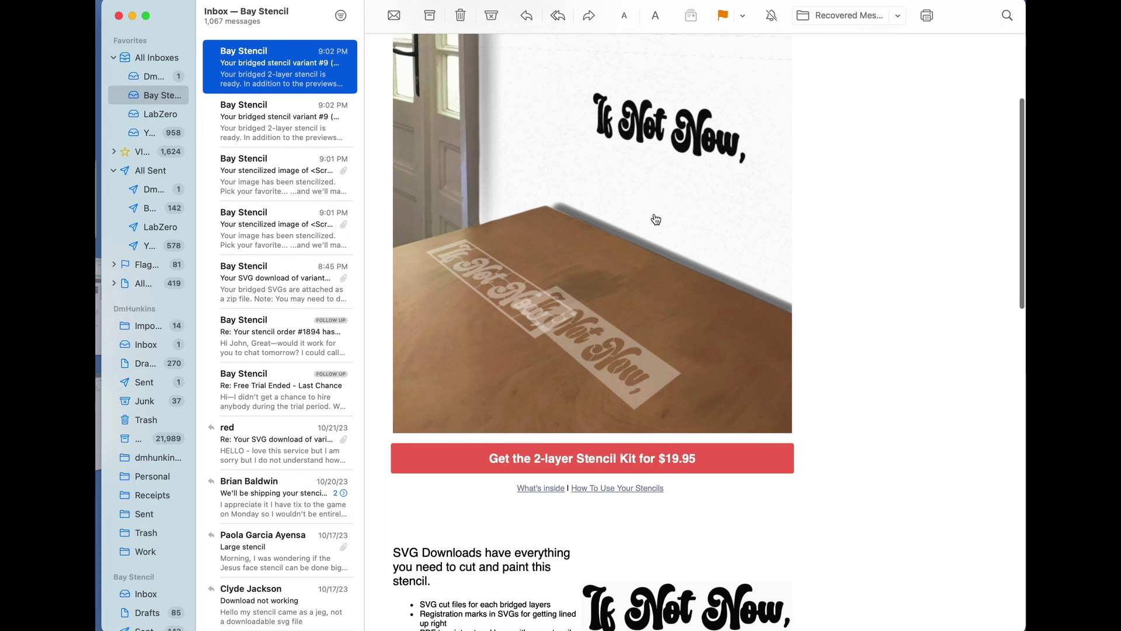
click(616, 488)
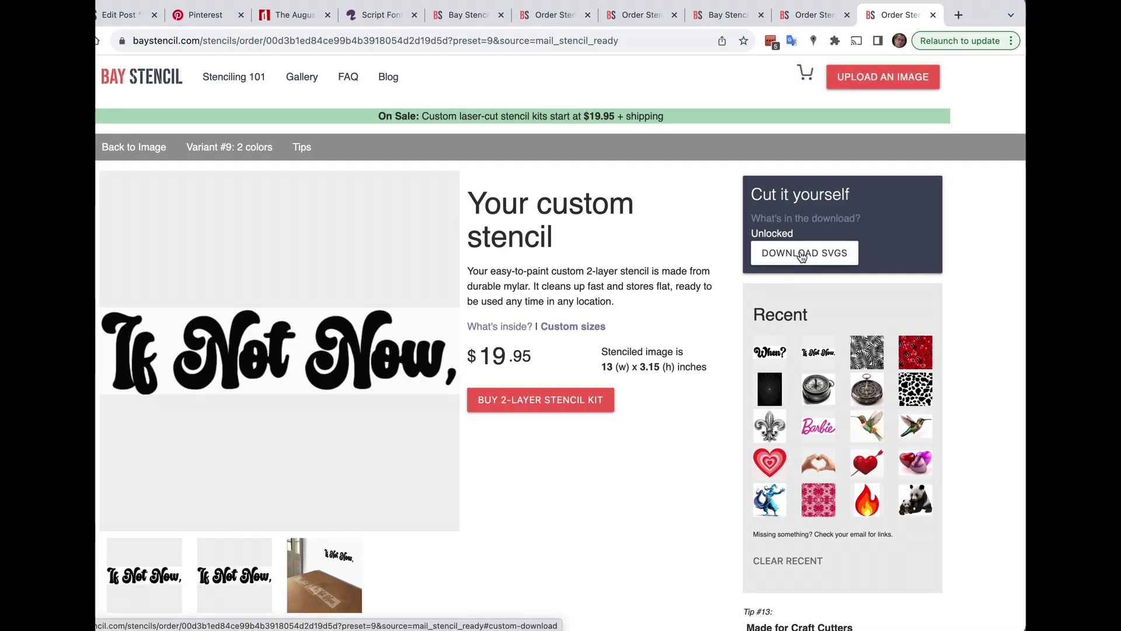
click(800, 254)
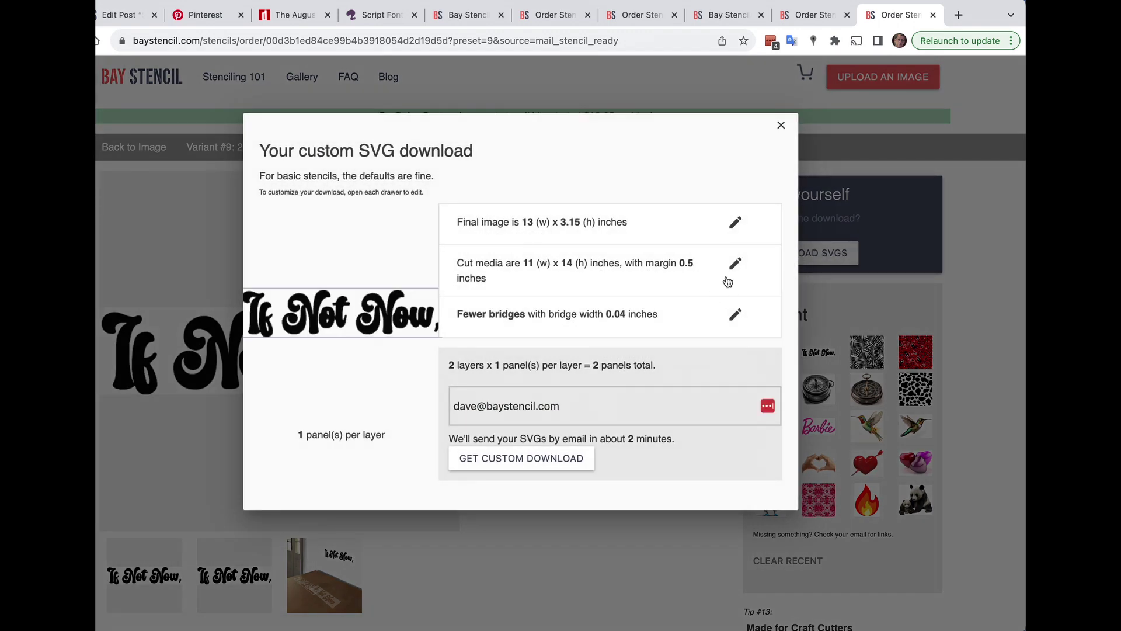
Try stable bridges, keep Fewer bridges, and request the custom SVG download by email
click(734, 315)
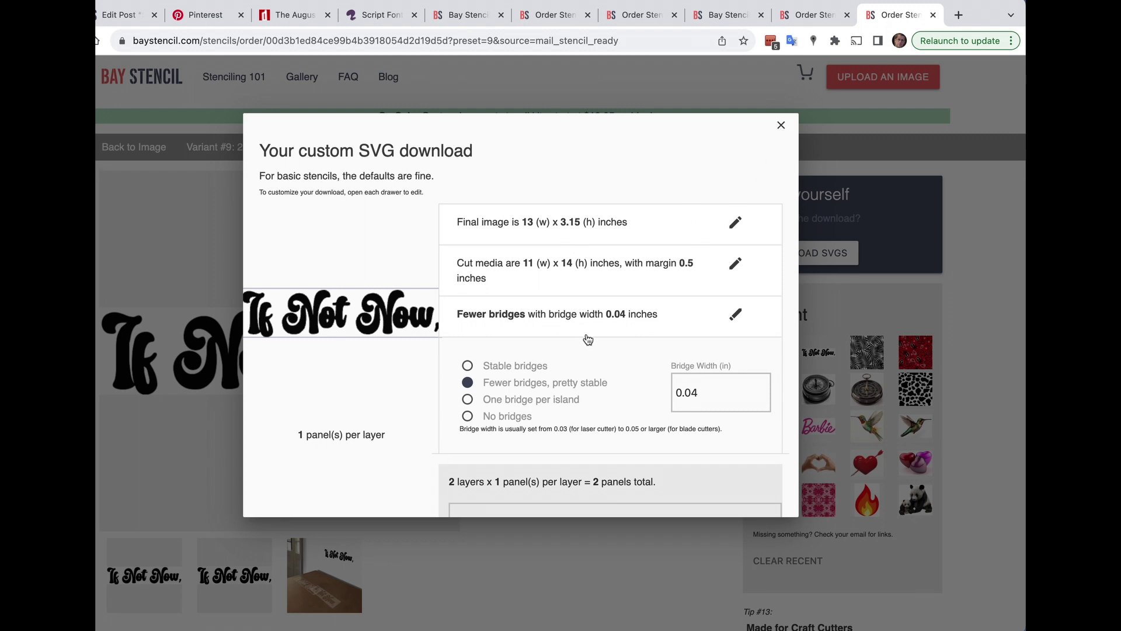
click(467, 367)
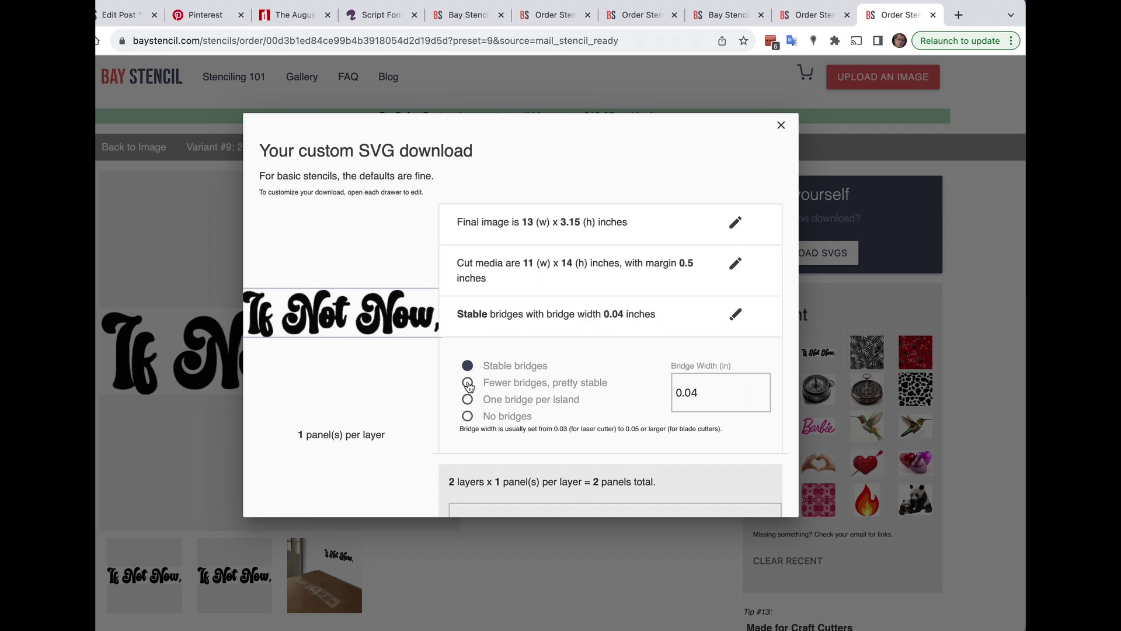
click(468, 383)
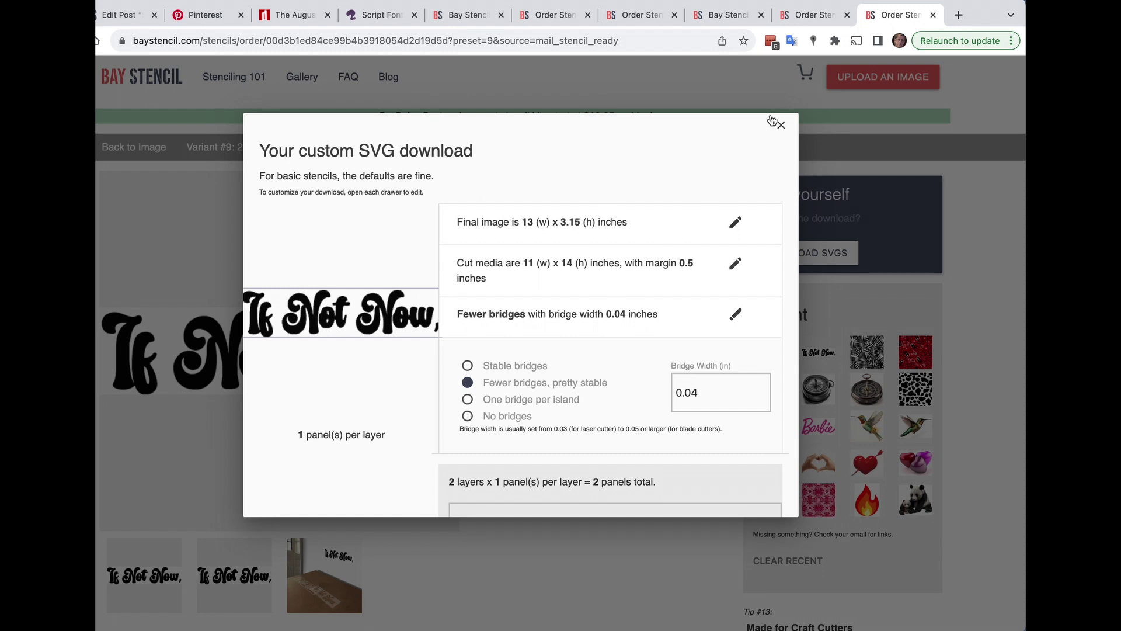
scroll(589, 331, down, 3)
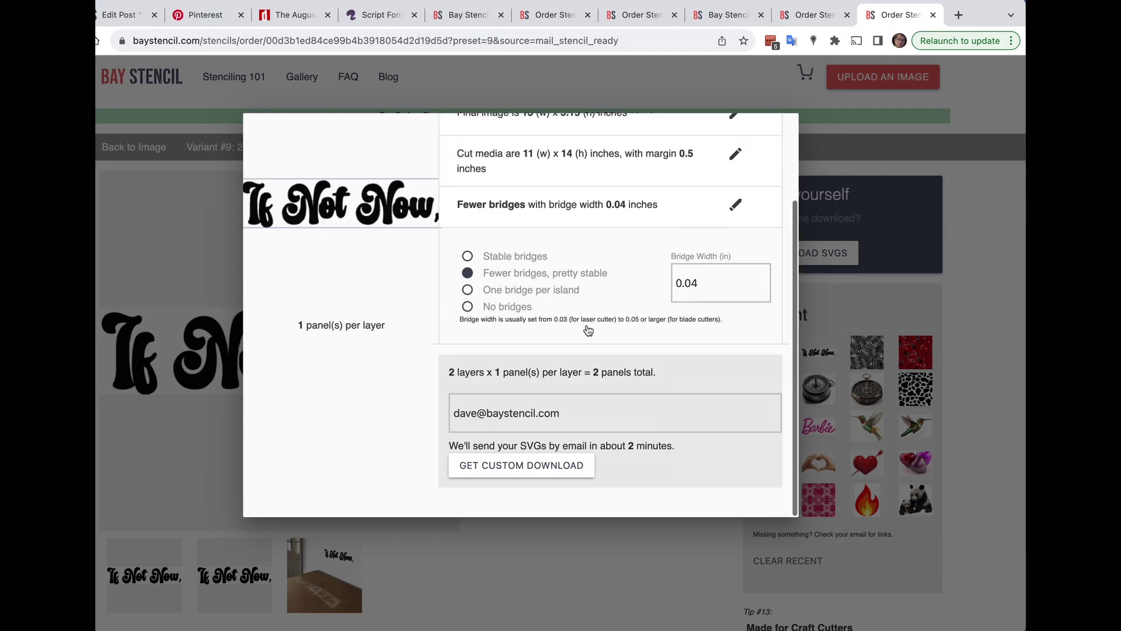
click(515, 469)
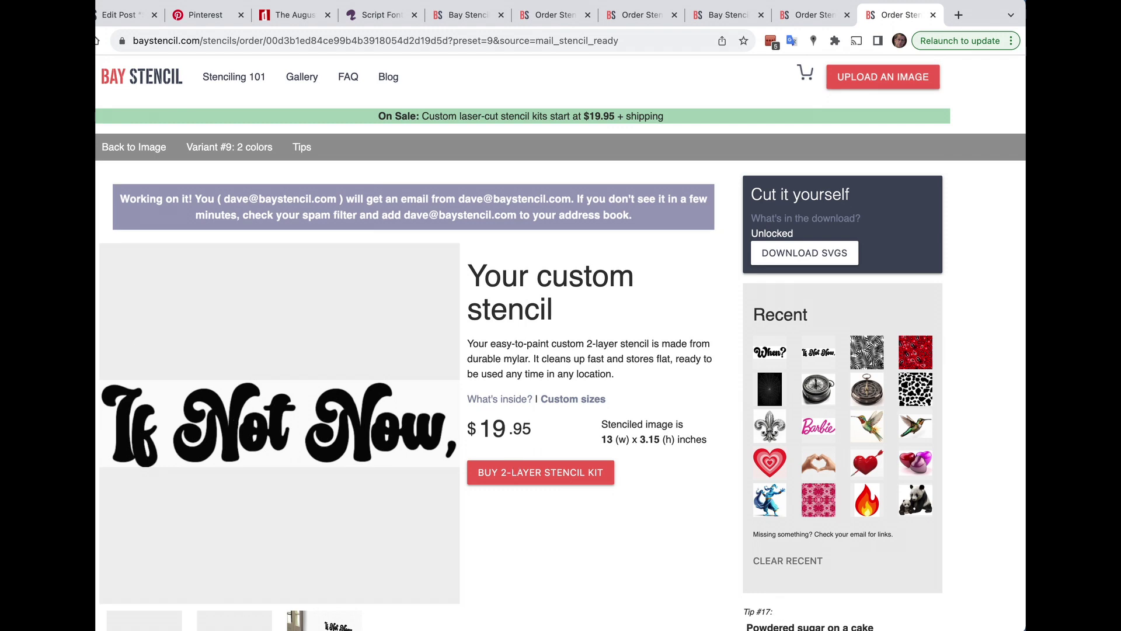
Open the new 'When?' SVG download email and its zip attachment
key(super+Tab)
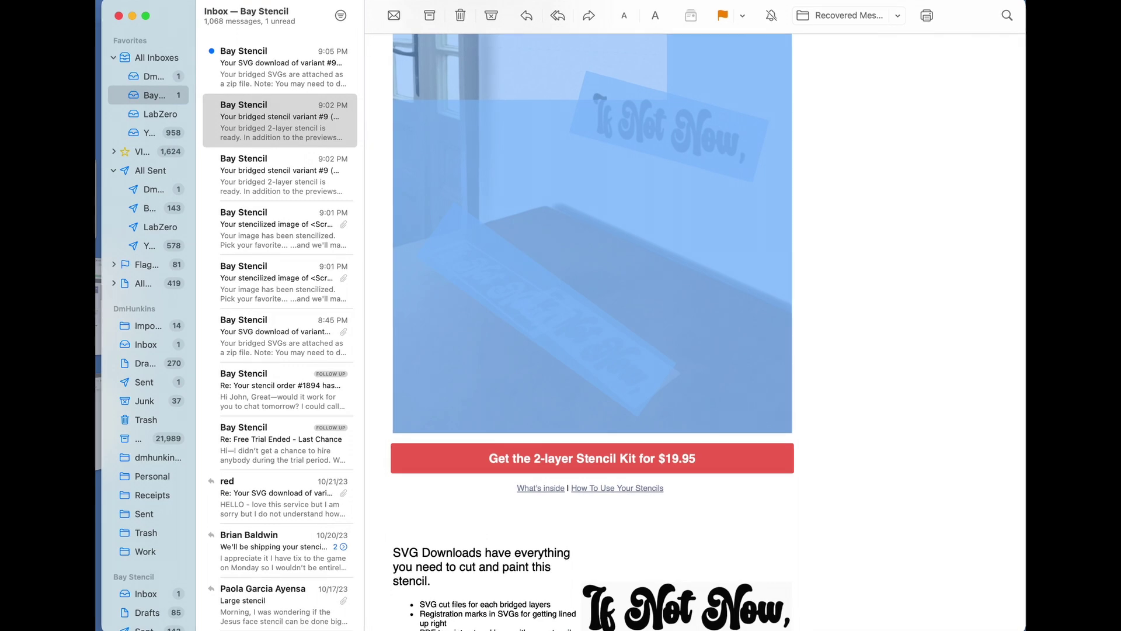
click(265, 71)
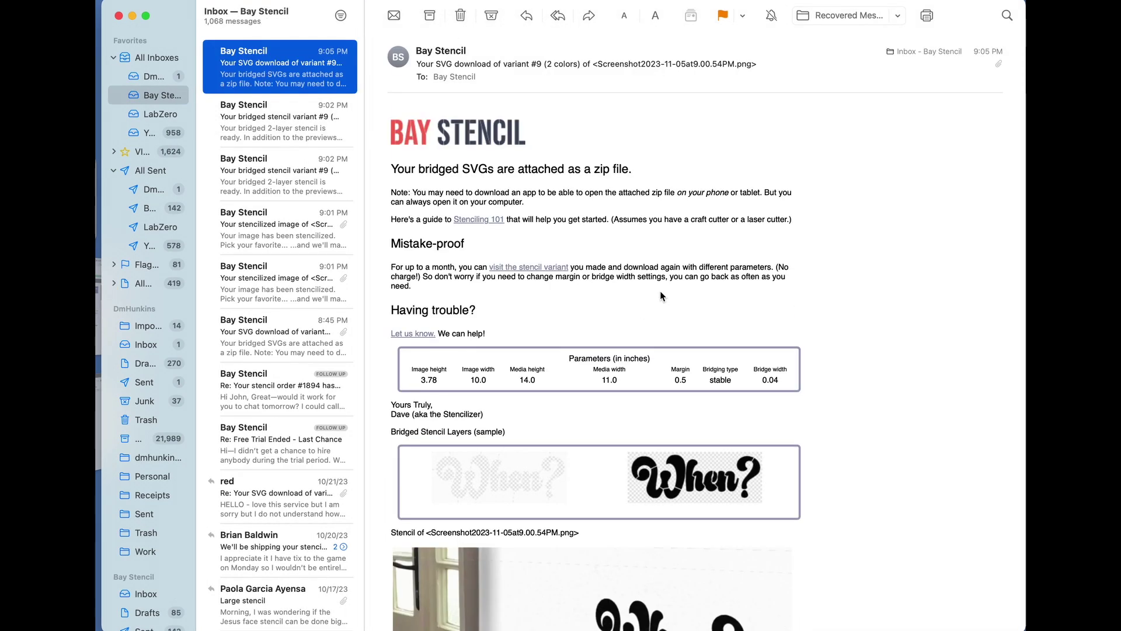
scroll(547, 178, down, 10)
scroll(525, 350, down, 8)
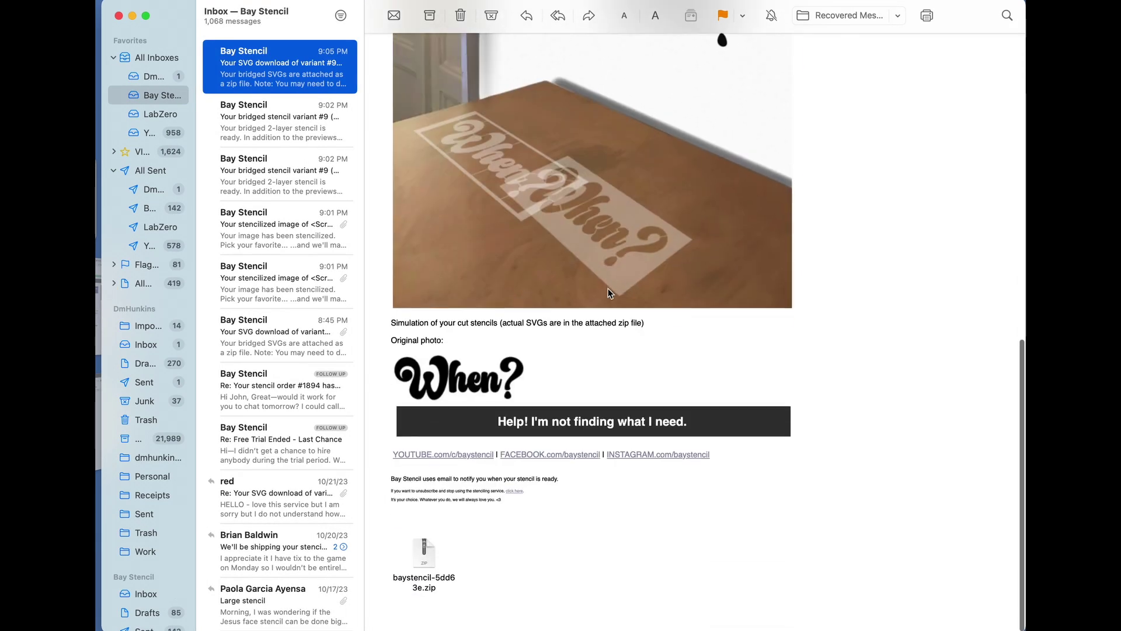
double_click(424, 574)
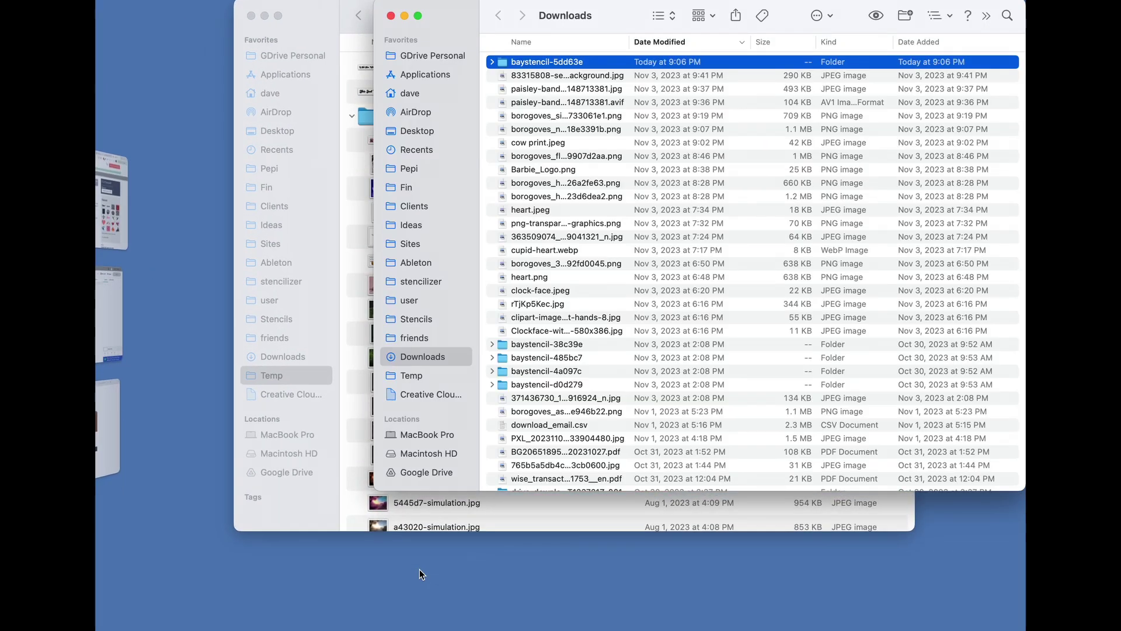
Expand the unzipped folder's svg-layers, pick 2-1.svg, then switch to Cricut Design Space
click(493, 62)
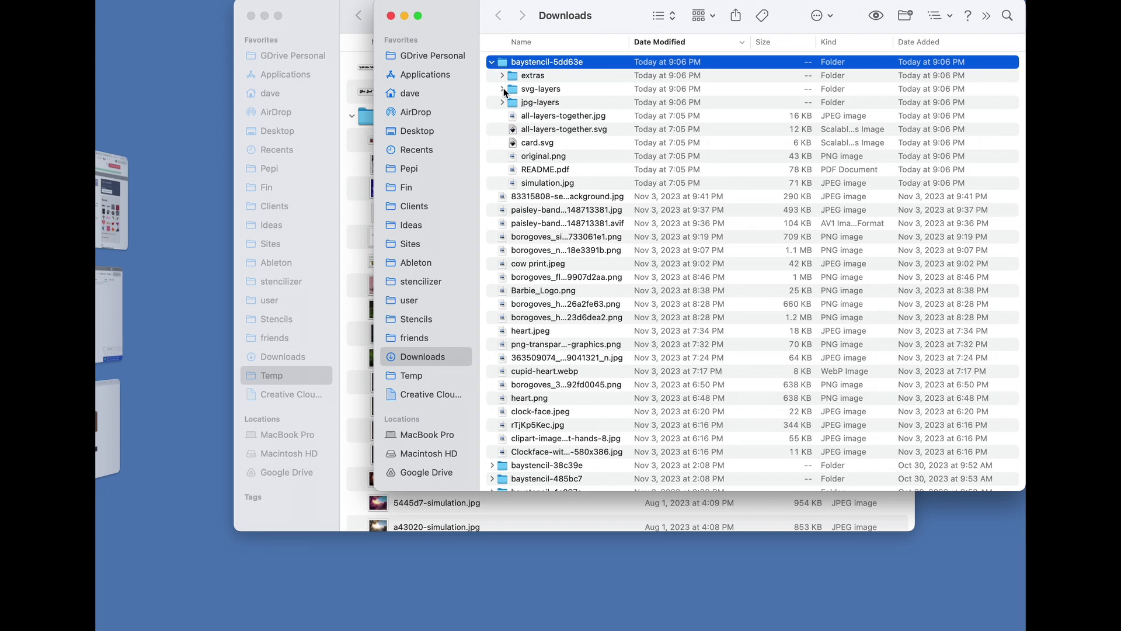
click(503, 89)
click(540, 117)
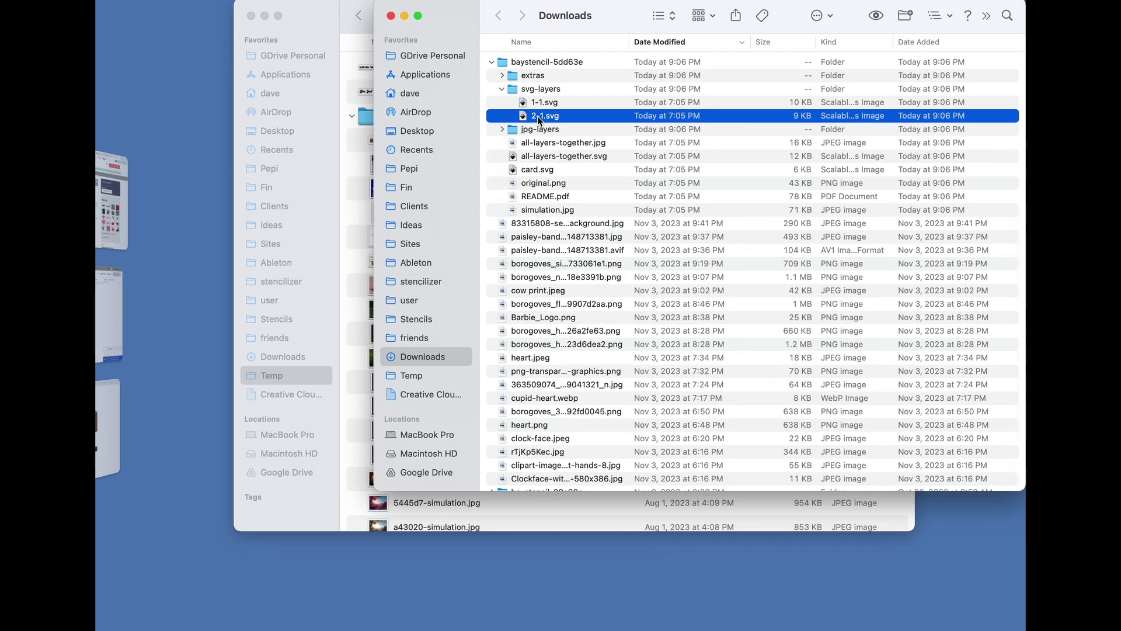
key(super+Tab)
key(super+Tab)
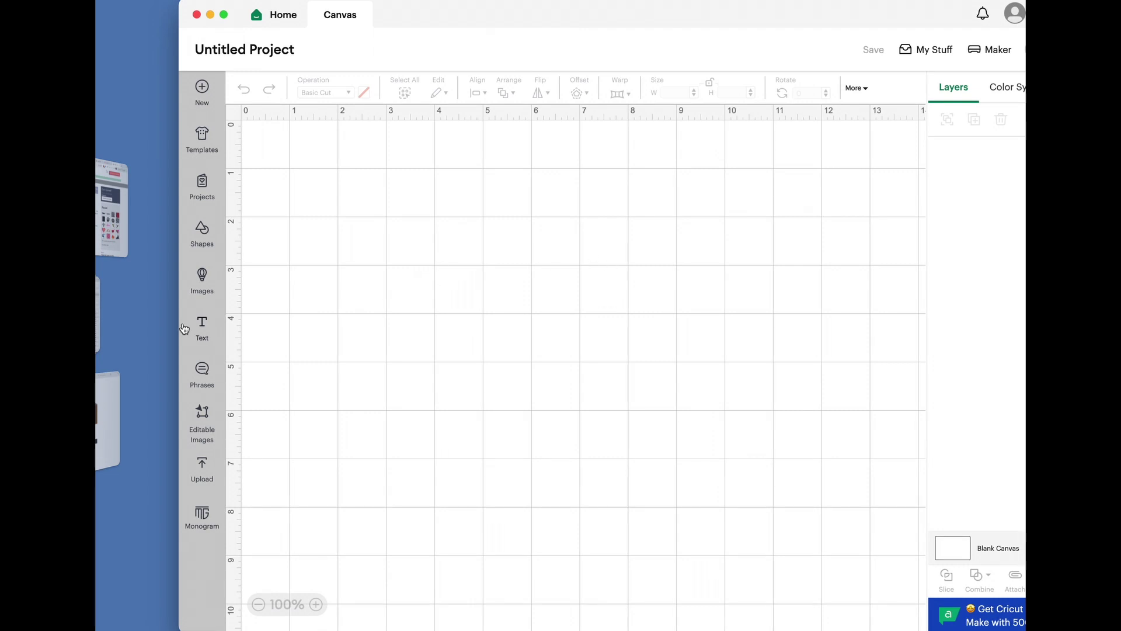
Bring 2-1.svg from the Finder Downloads listing into the Design Space image upload
click(202, 466)
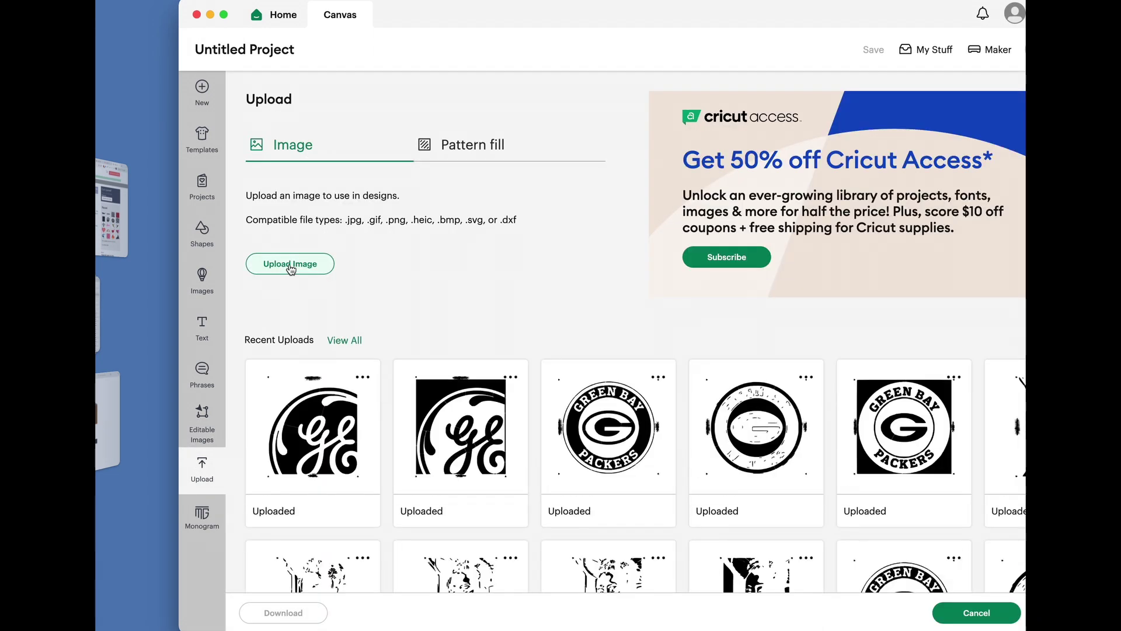
click(290, 264)
key(super+Tab)
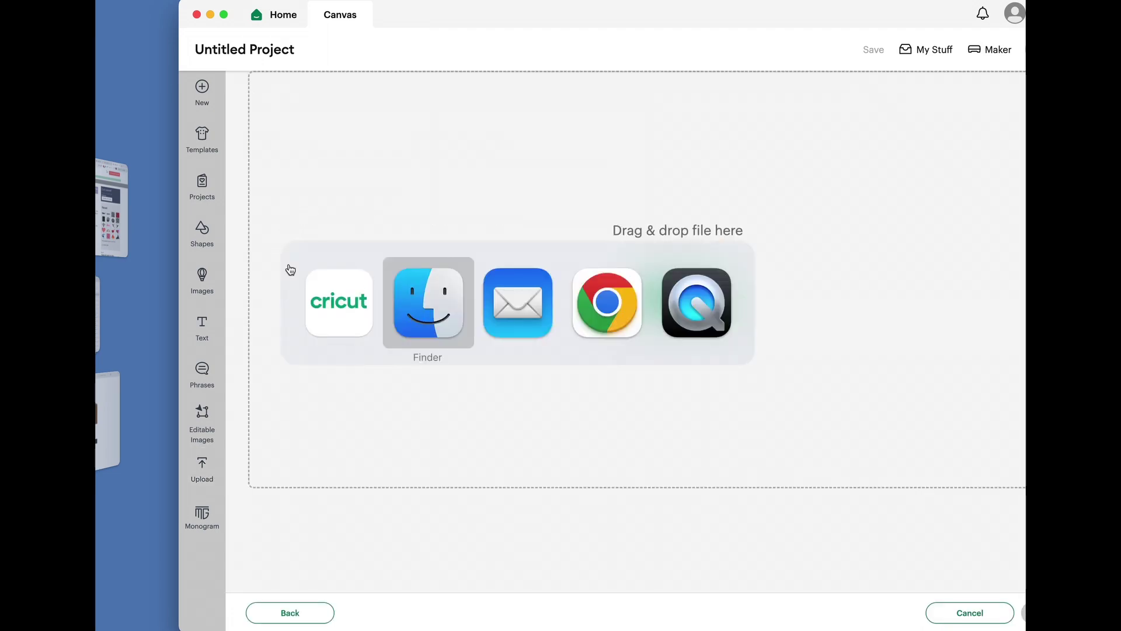
key(super+Tab)
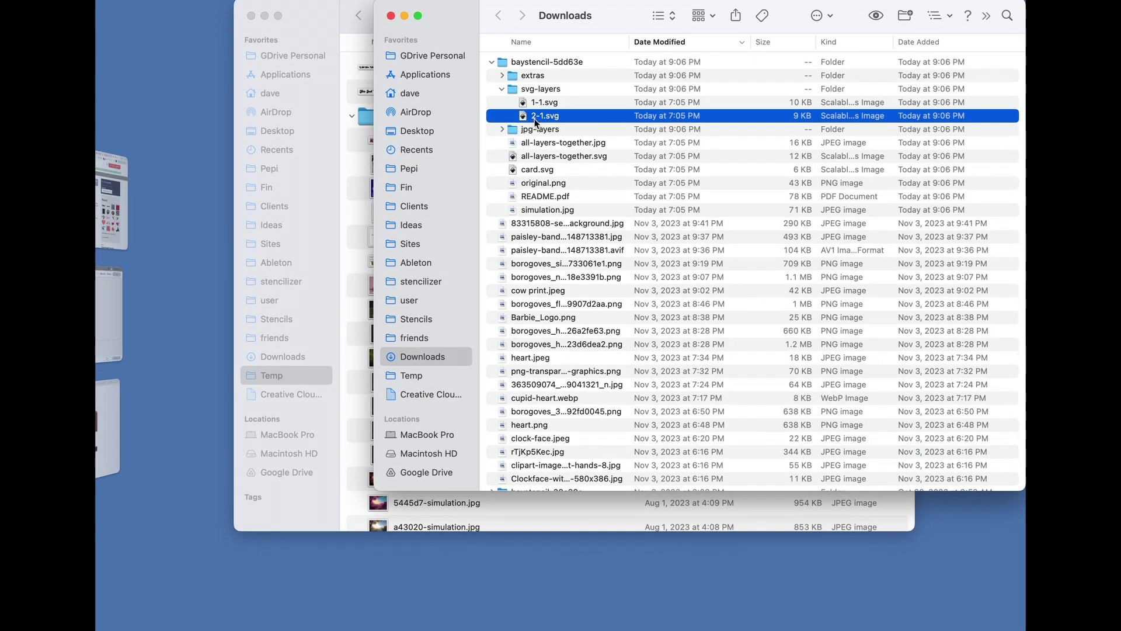
drag(536, 116, 671, 300)
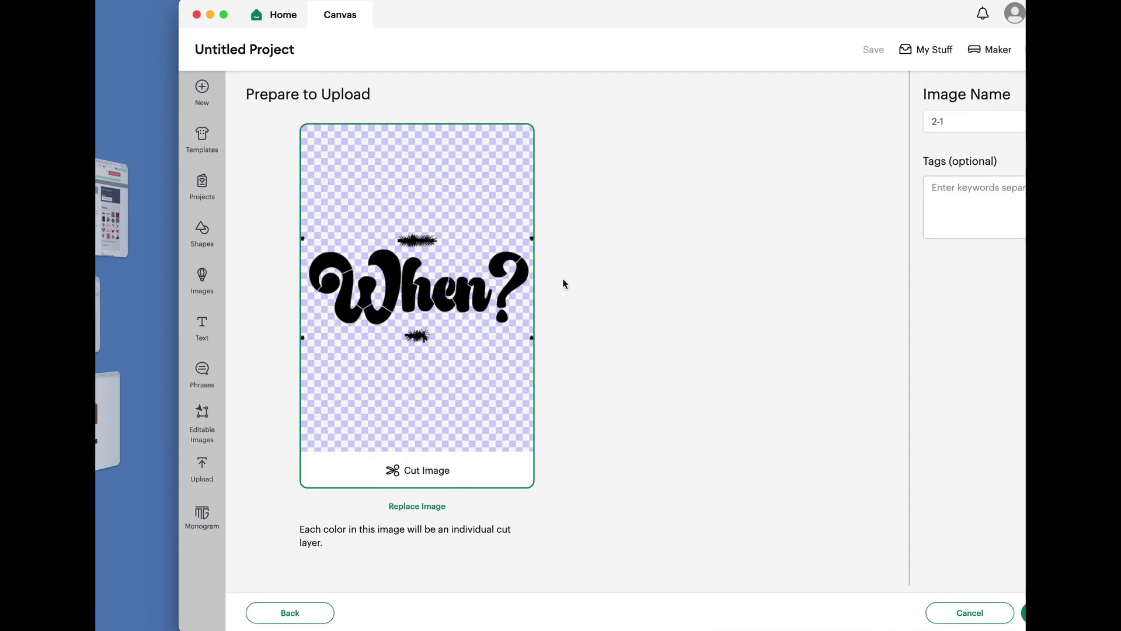
Finish uploading the When? image and add it to the canvas from Recent Uploads
drag(477, 10, 421, 10)
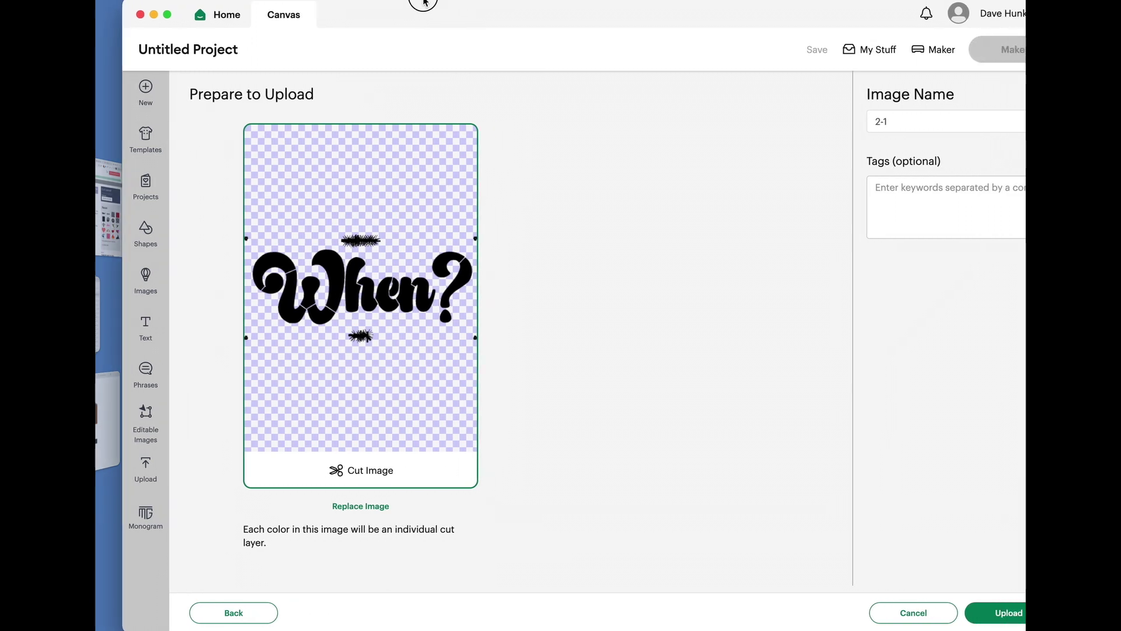
click(999, 612)
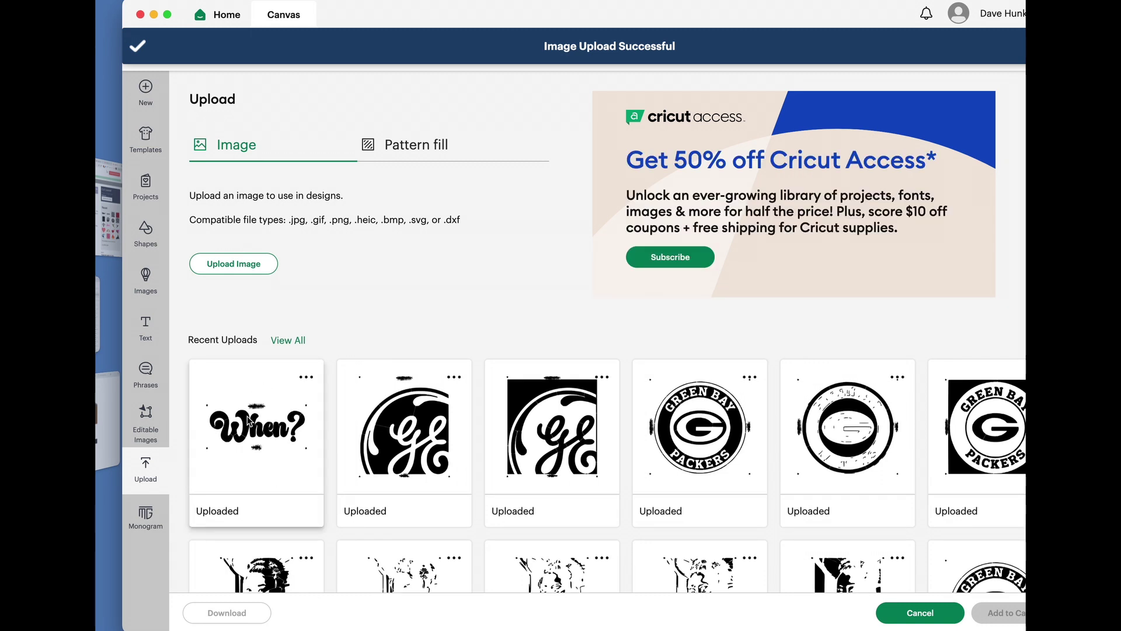
click(256, 438)
click(1003, 613)
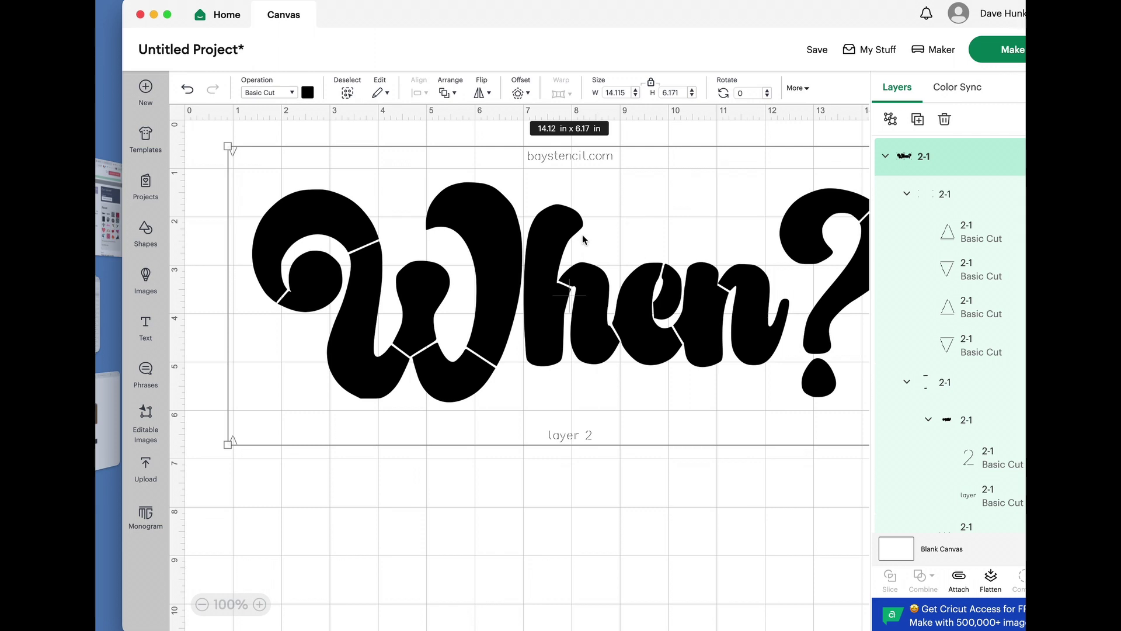
Shift the When? image down and left, then pick the uploaded If Not Now, image
drag(561, 239, 532, 294)
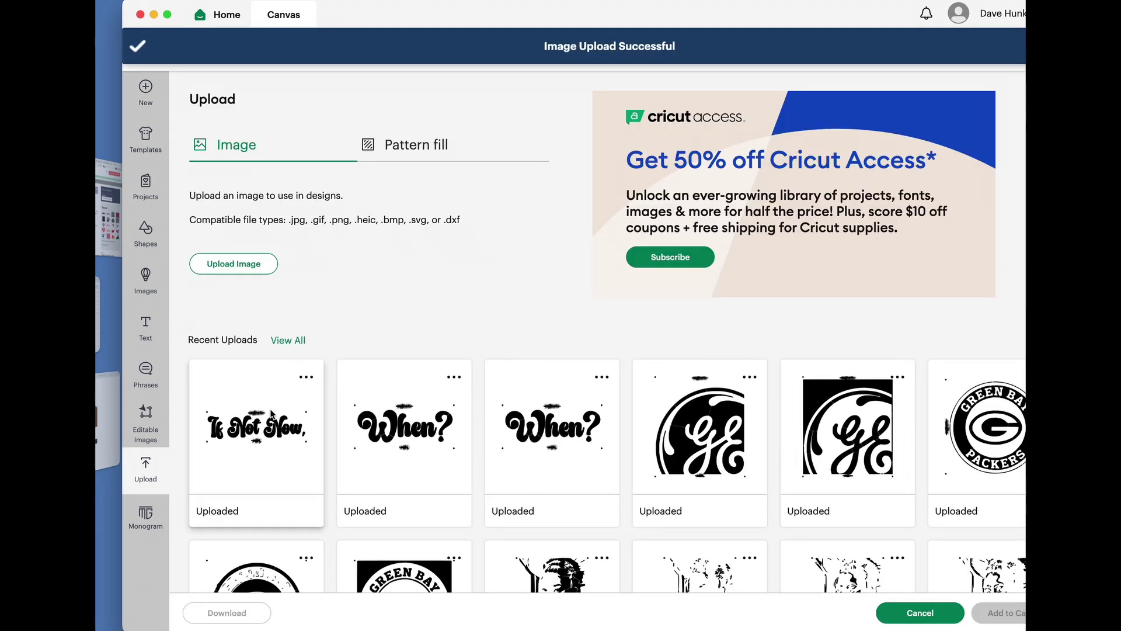
click(254, 437)
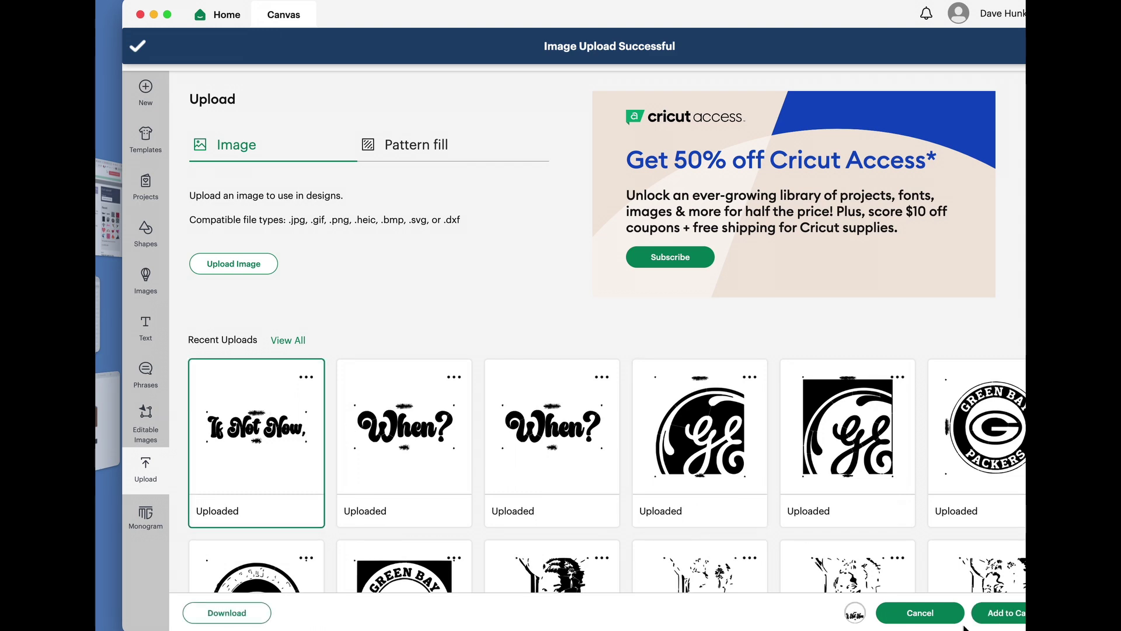
Add the If Not Now, image to the canvas and move When? below it
click(1002, 613)
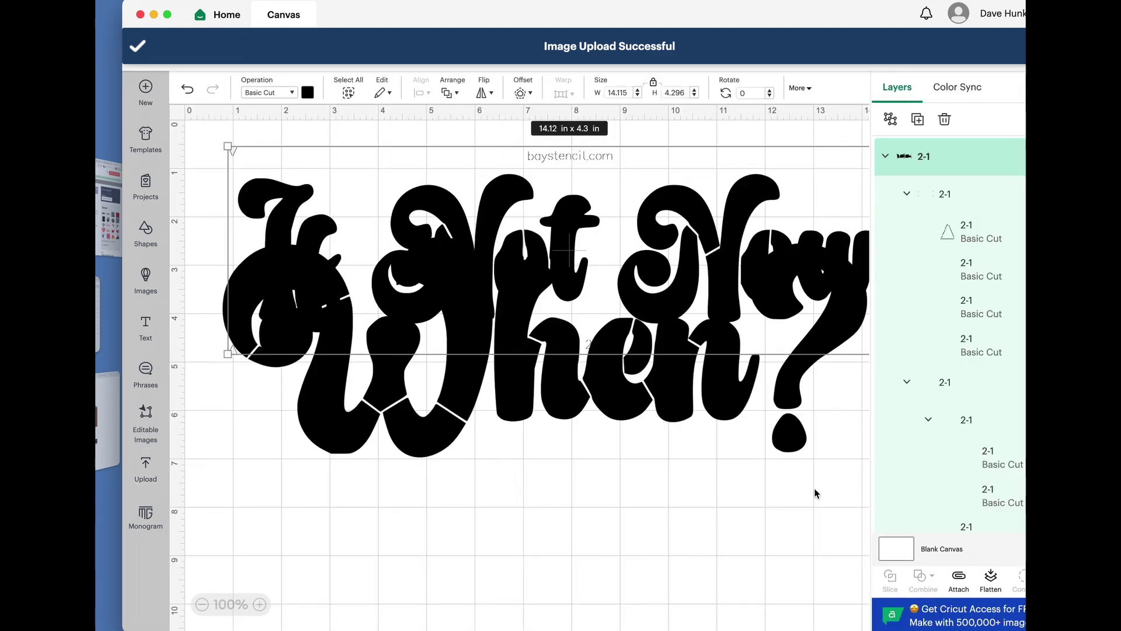
drag(655, 396, 653, 556)
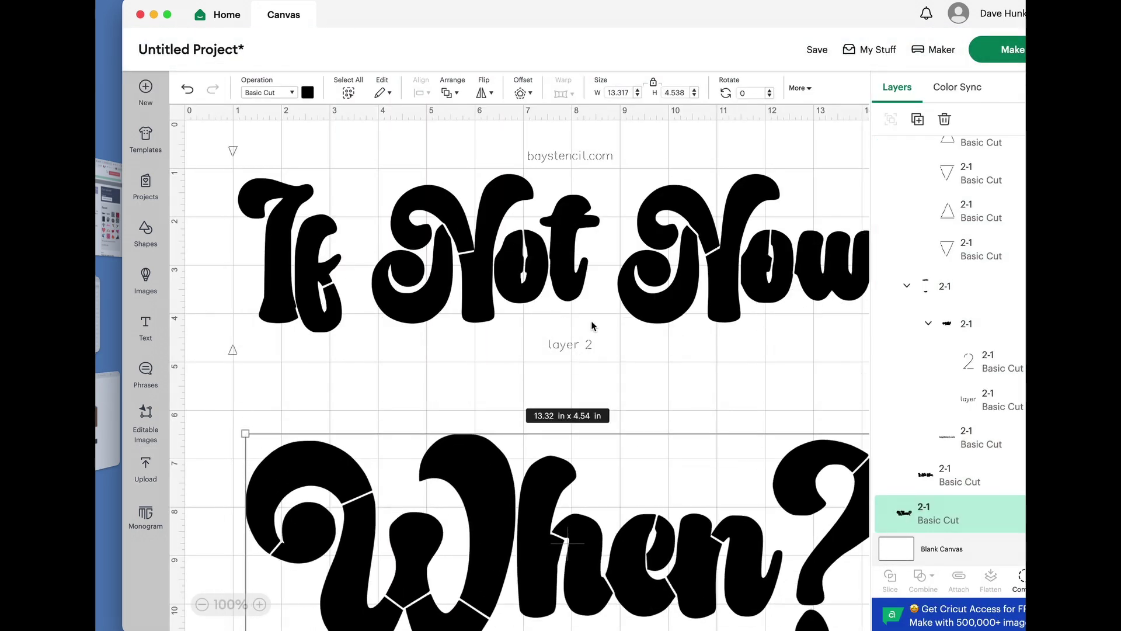
click(635, 279)
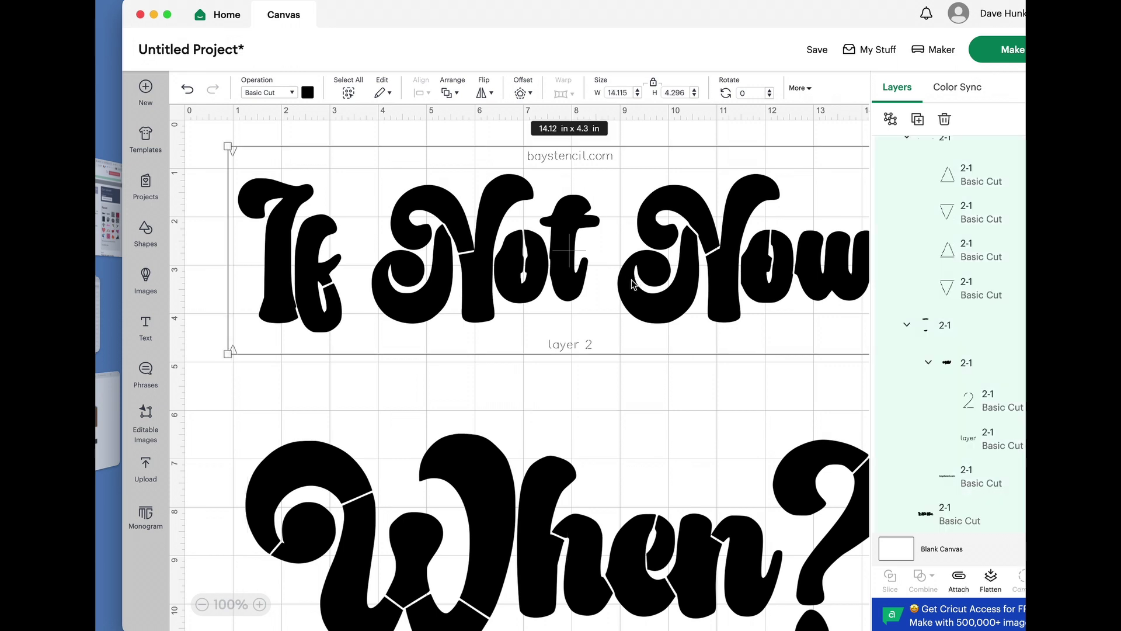
Delete the triangle marks, layer 2 label and baystencil.com watermark, leaving two layers
click(971, 249)
scroll(966, 221, up, 2)
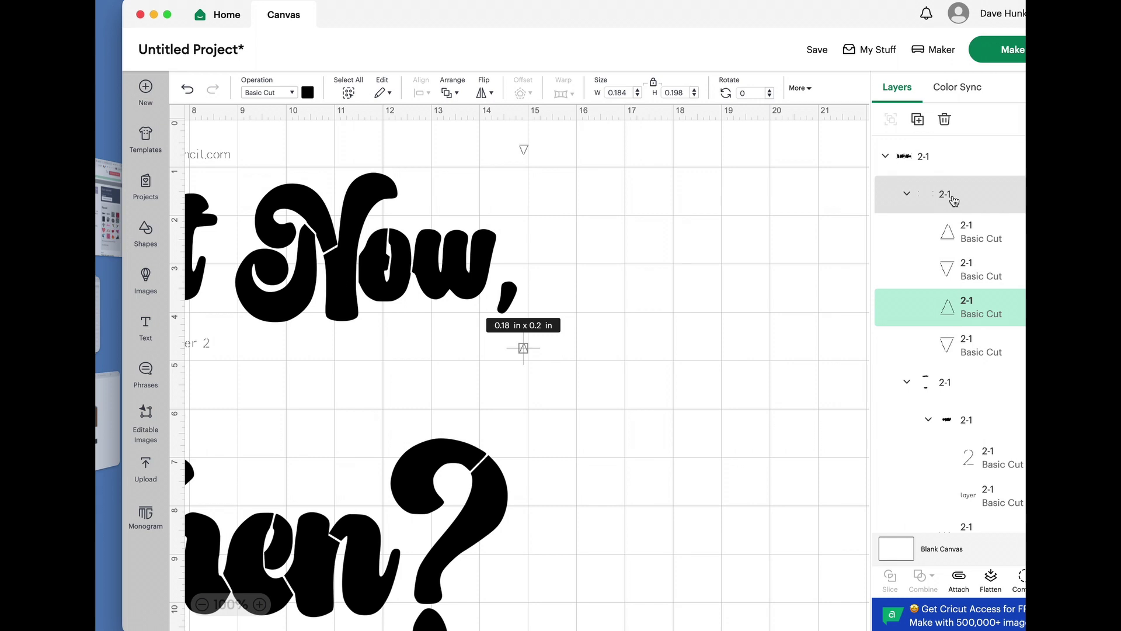
click(950, 195)
key(Delete)
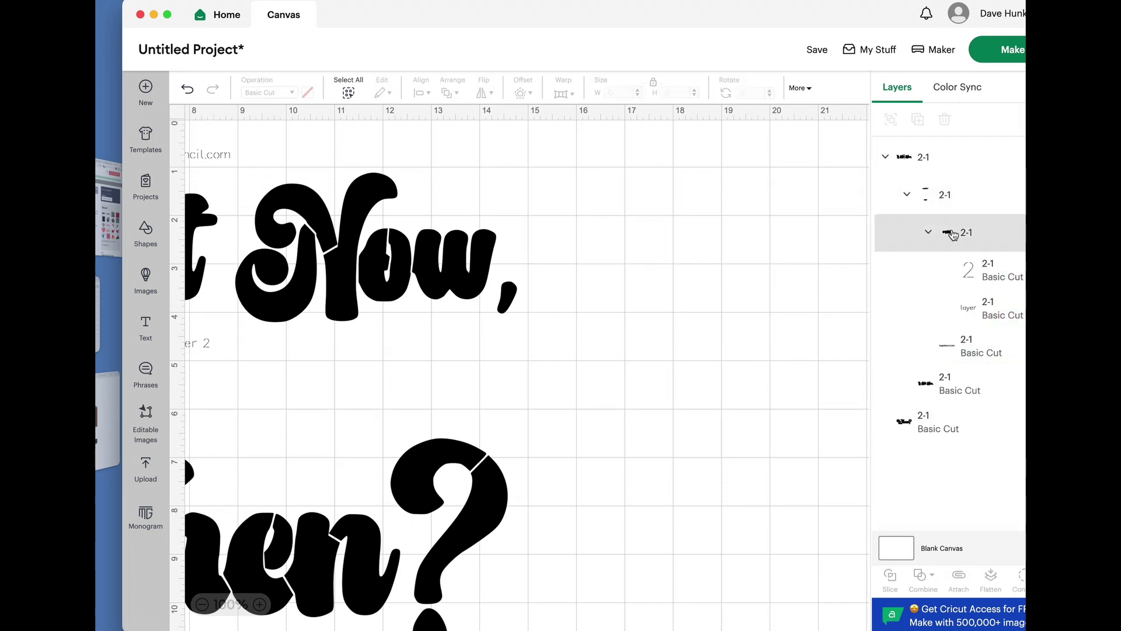
click(952, 234)
key(Delete)
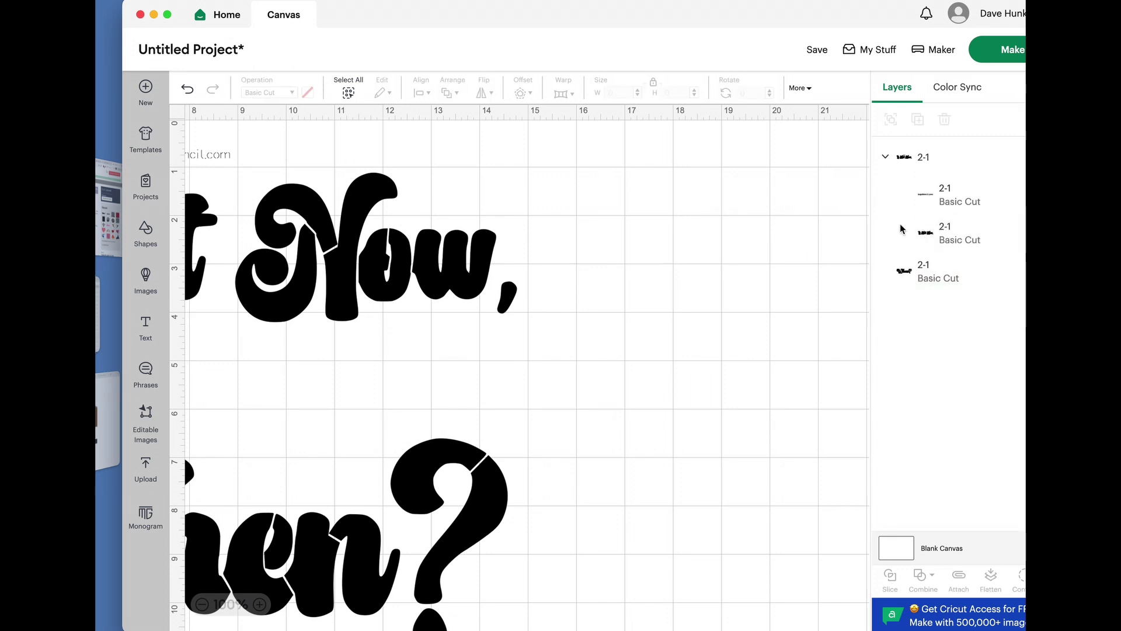
click(971, 203)
key(Delete)
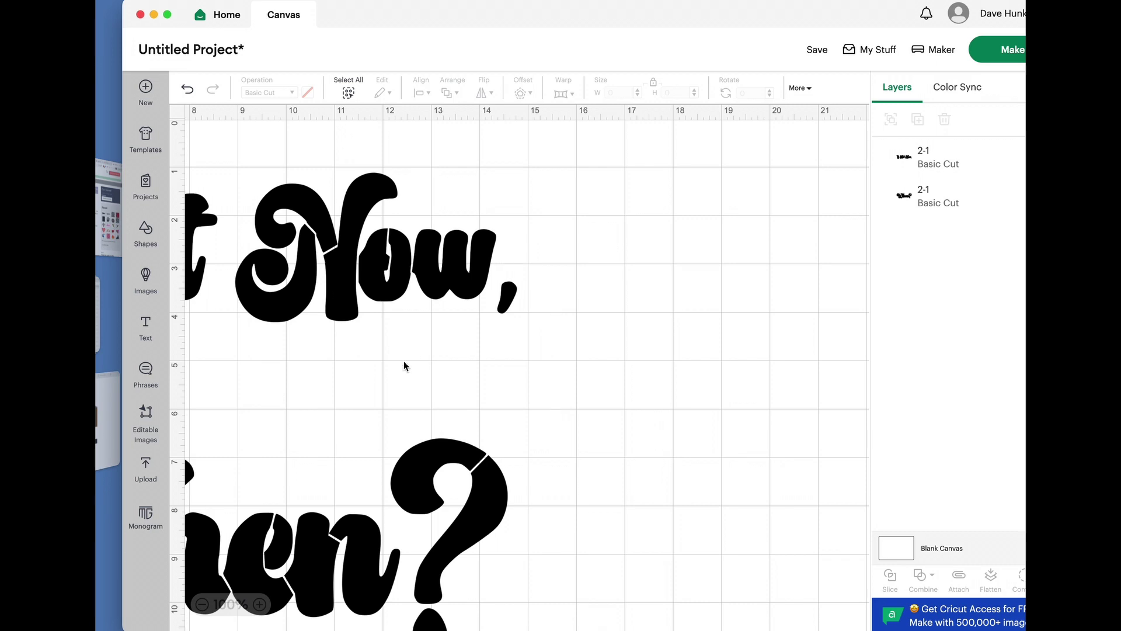
scroll(404, 361, left, 5)
scroll(404, 362, left, 3)
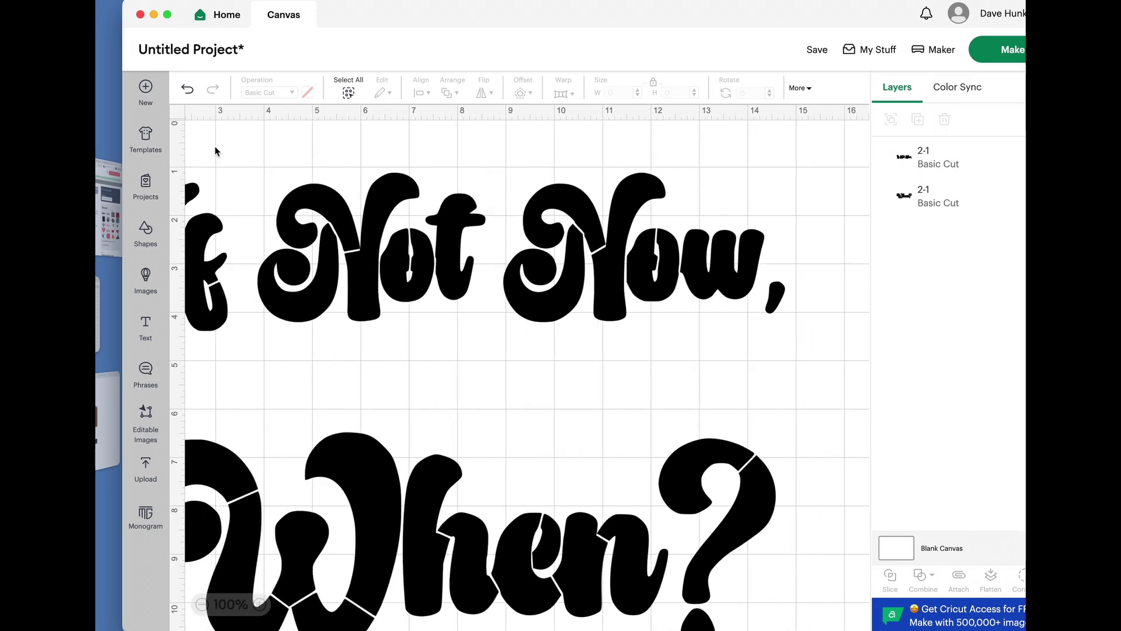
scroll(337, 272, left, 5)
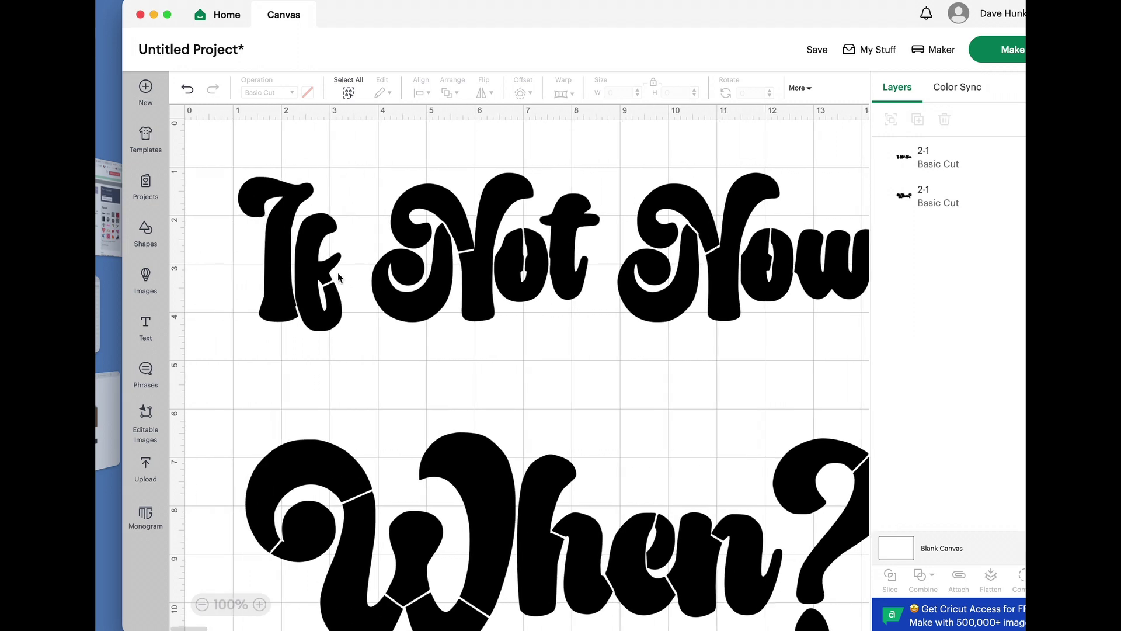
scroll(338, 273, right, 1)
Position If Not Now, above When? and attach both images into one group
drag(446, 245, 436, 312)
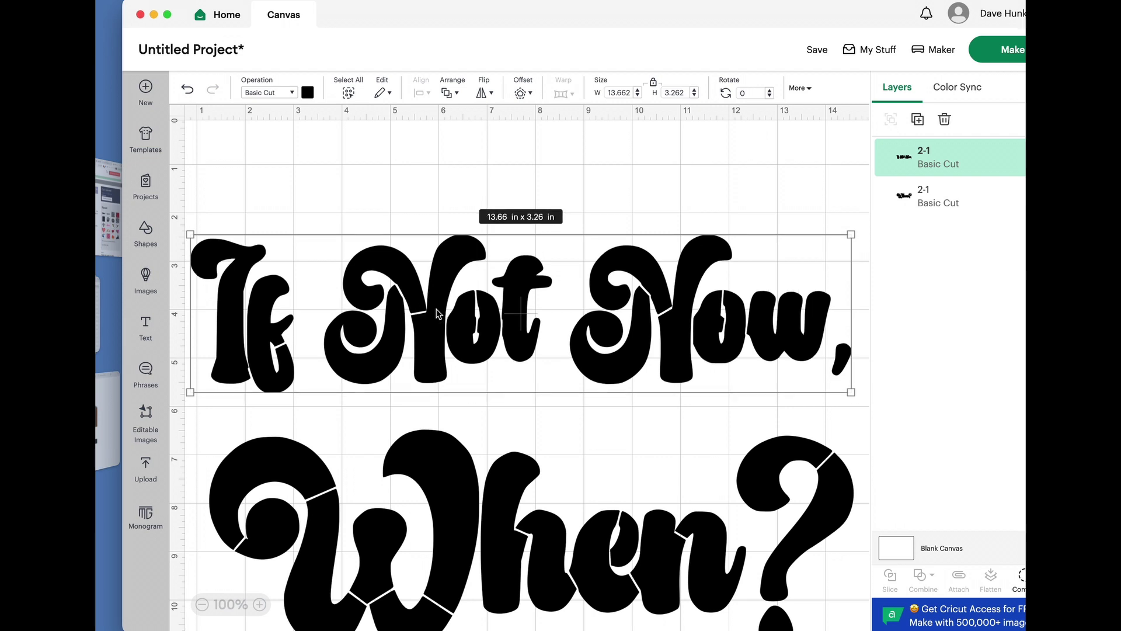
scroll(436, 311, down, 3)
scroll(436, 312, down, 2)
scroll(436, 312, up, 1)
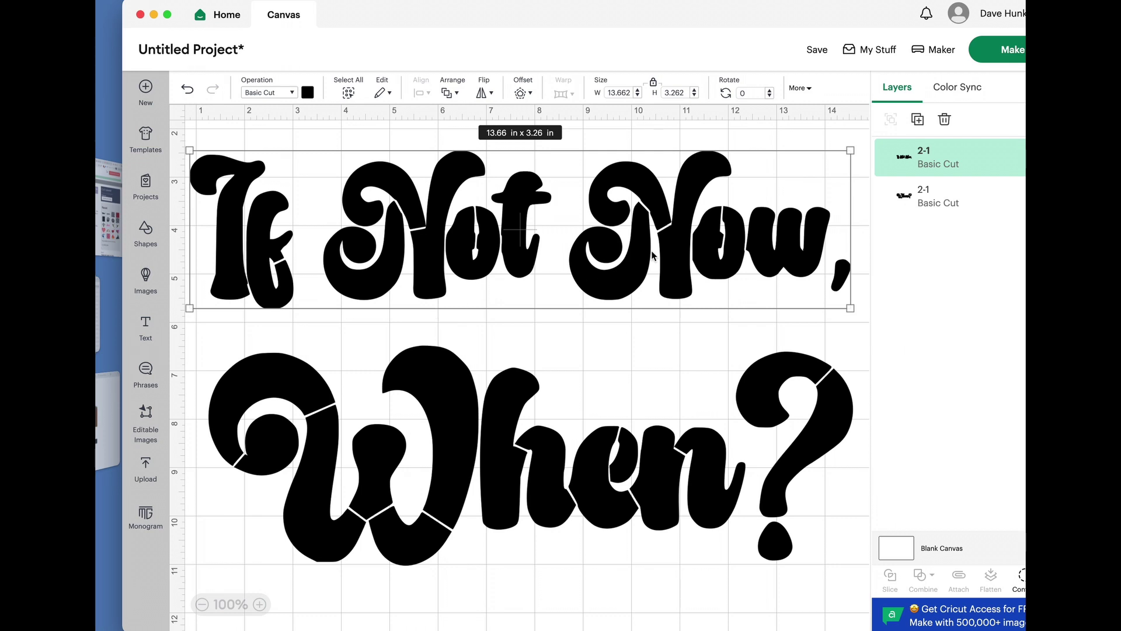
click(546, 444)
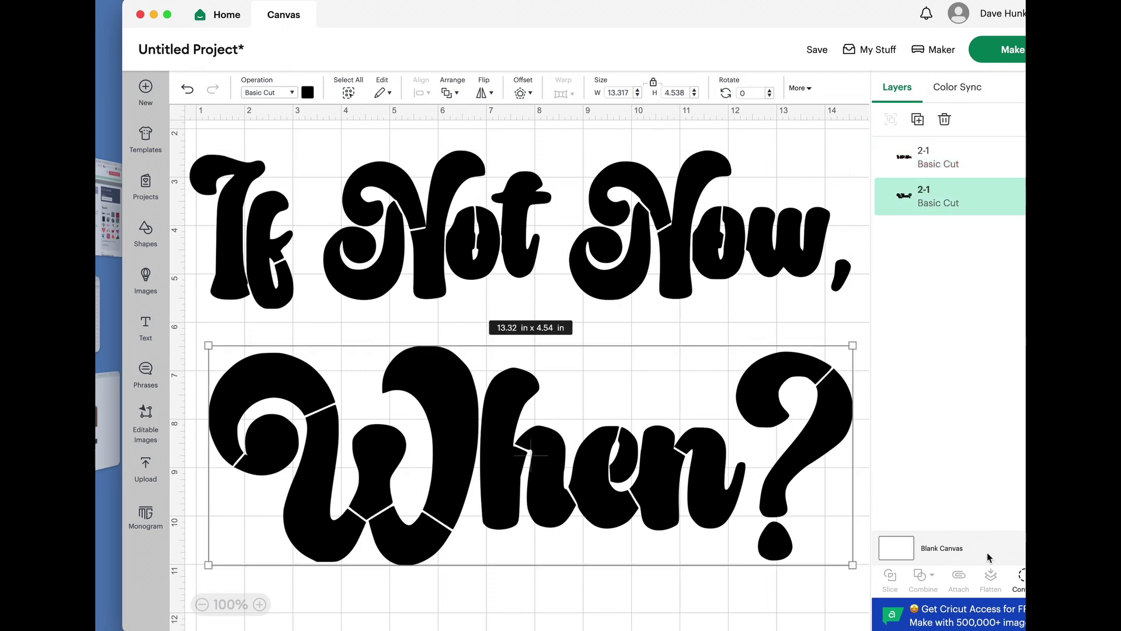
shift+click(672, 259)
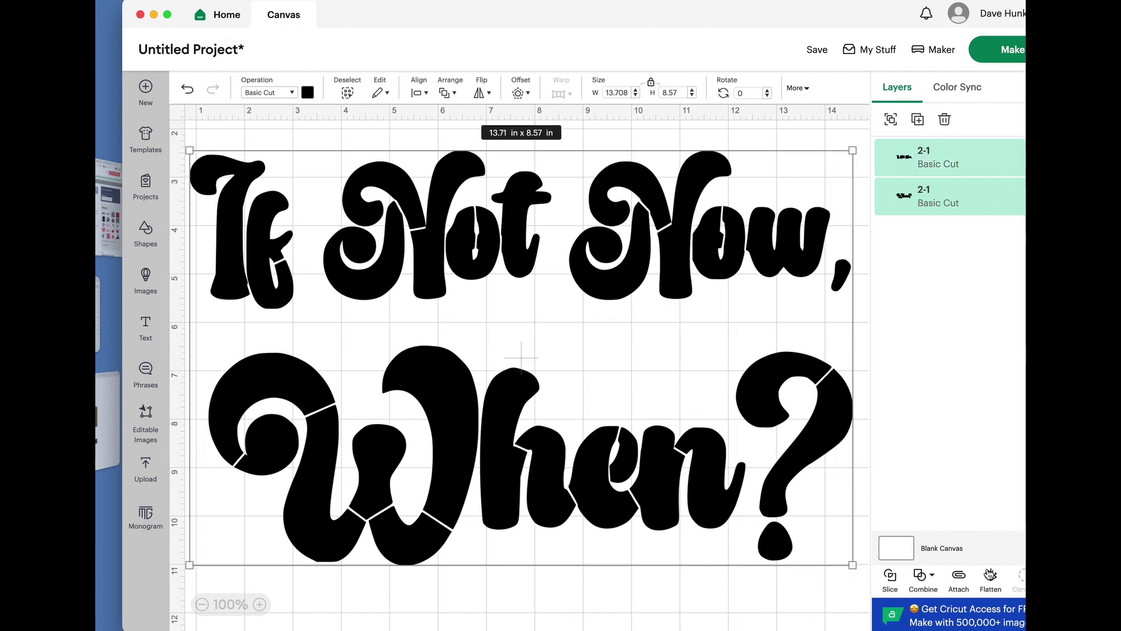
click(959, 575)
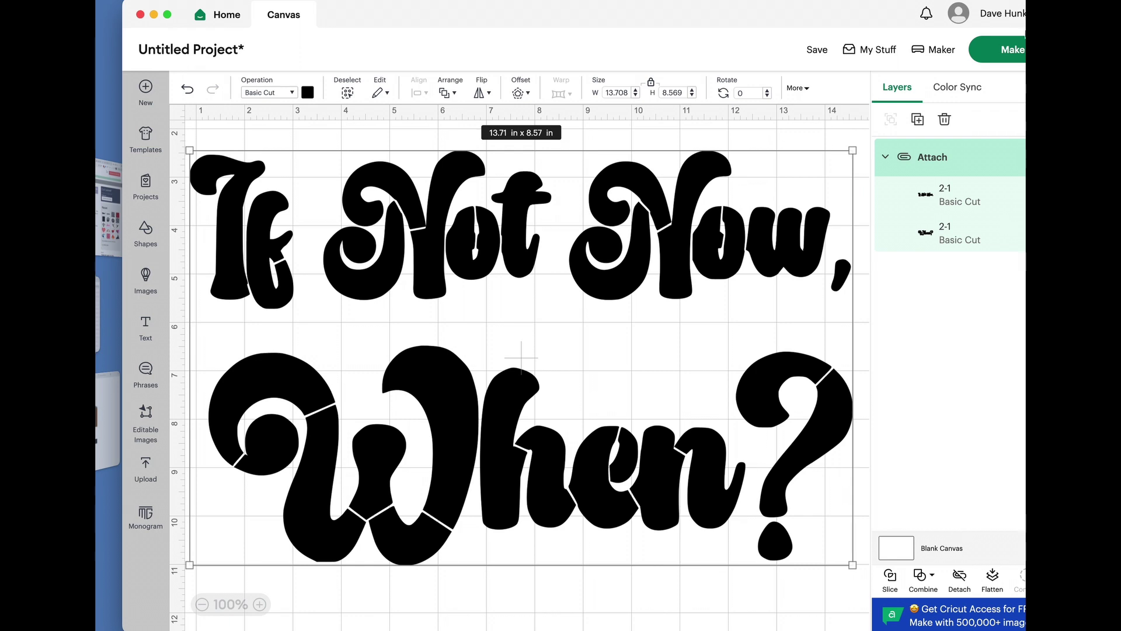
Send the design to the mat preview, move it lower right, then switch to the Pinterest board
click(1007, 49)
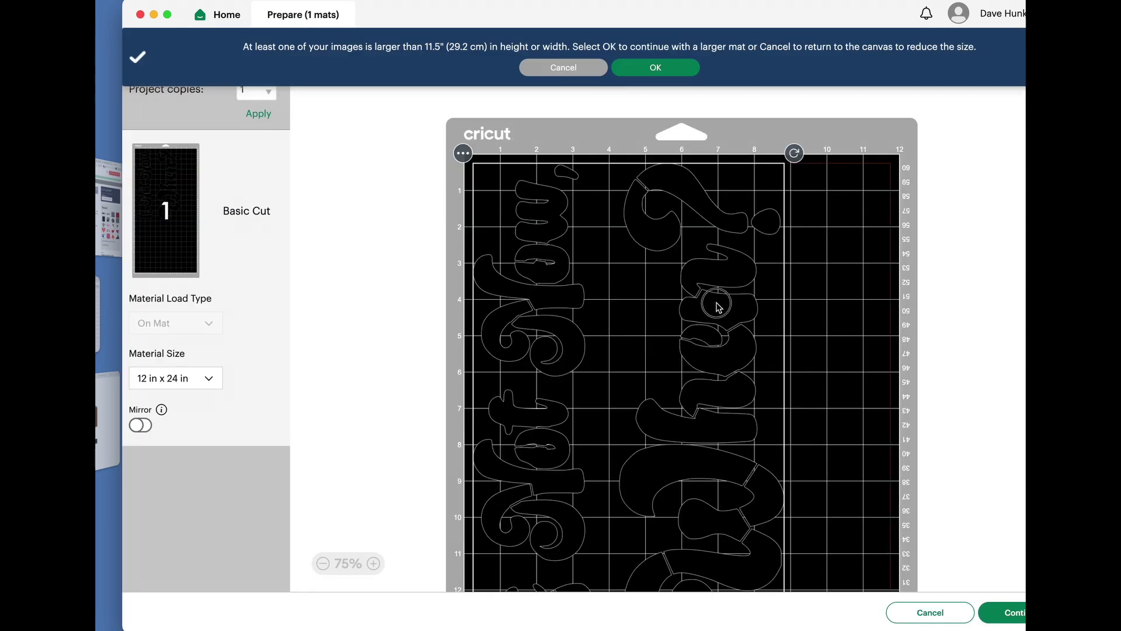
drag(717, 305, 774, 335)
scroll(775, 335, down, 3)
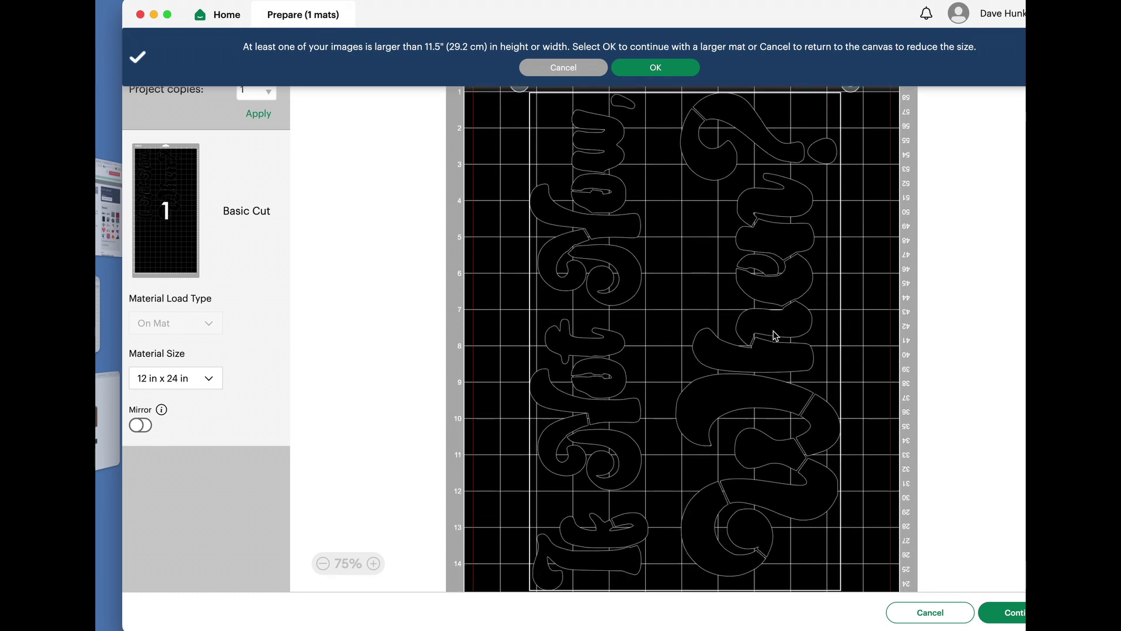
scroll(775, 335, down, 2)
scroll(775, 336, up, 3)
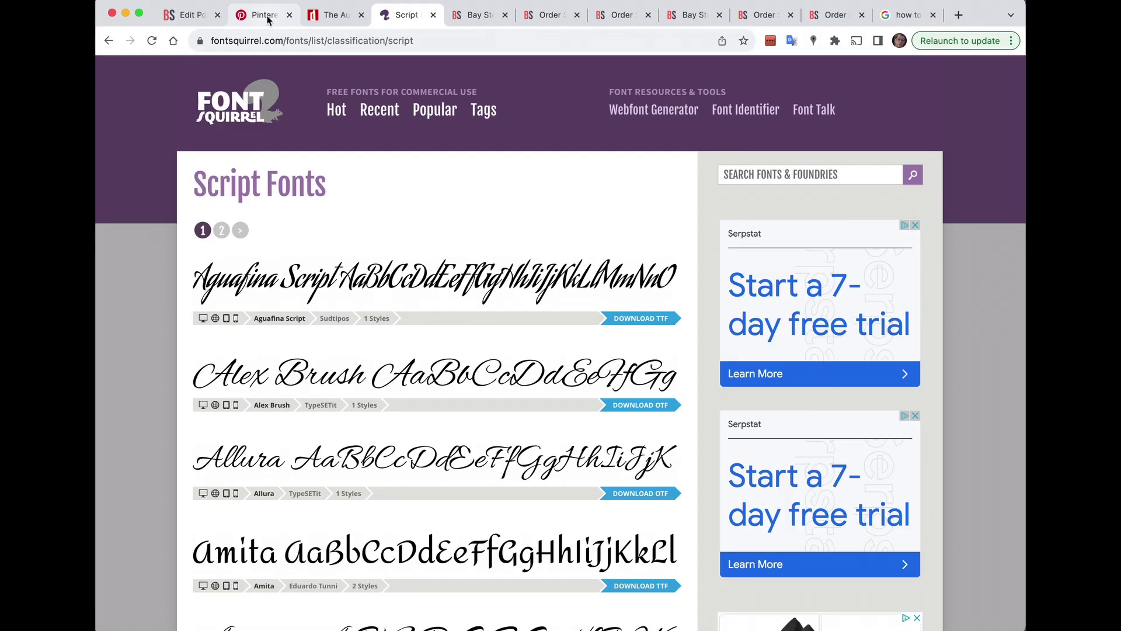
click(262, 15)
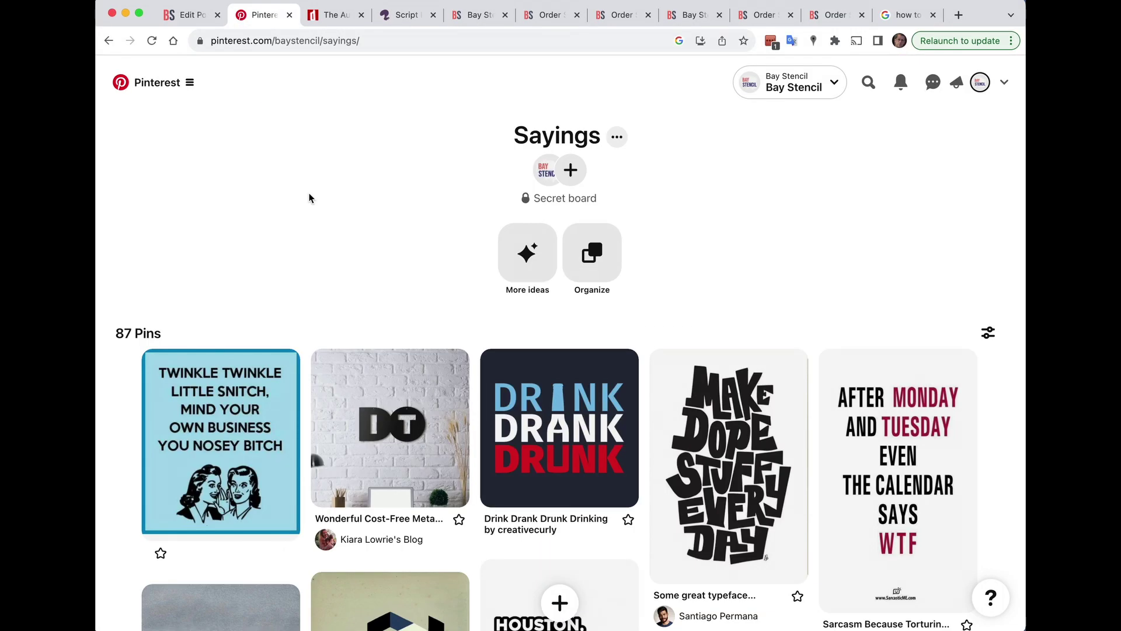
scroll(263, 394, down, 5)
scroll(263, 395, down, 8)
scroll(277, 434, down, 8)
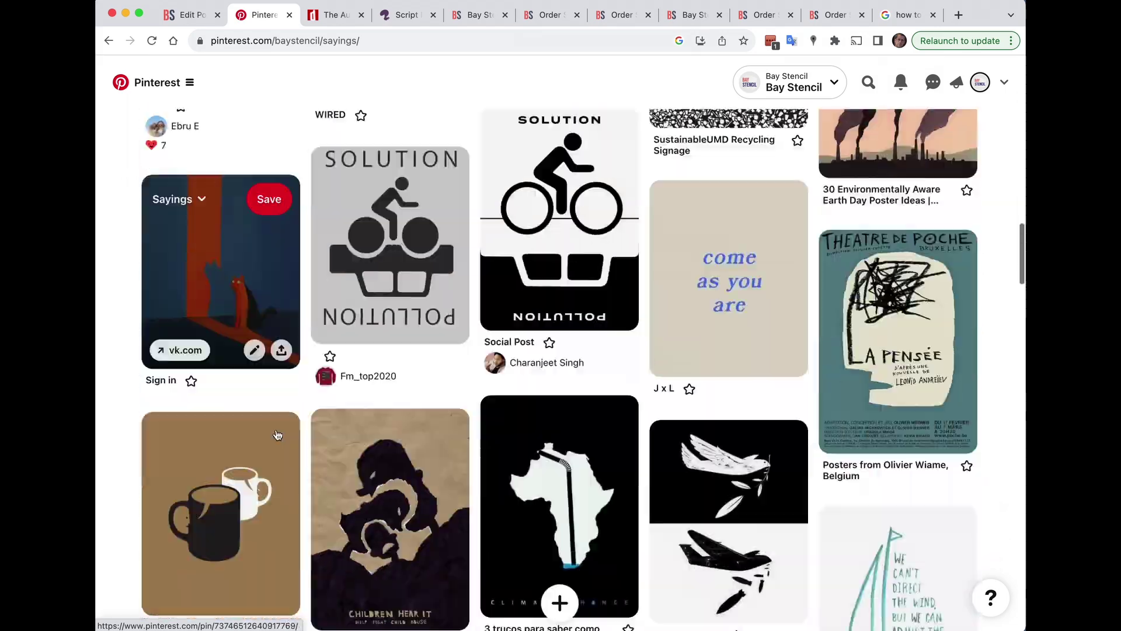
scroll(277, 435, down, 8)
scroll(278, 435, down, 3)
scroll(277, 435, down, 8)
scroll(277, 435, down, 5)
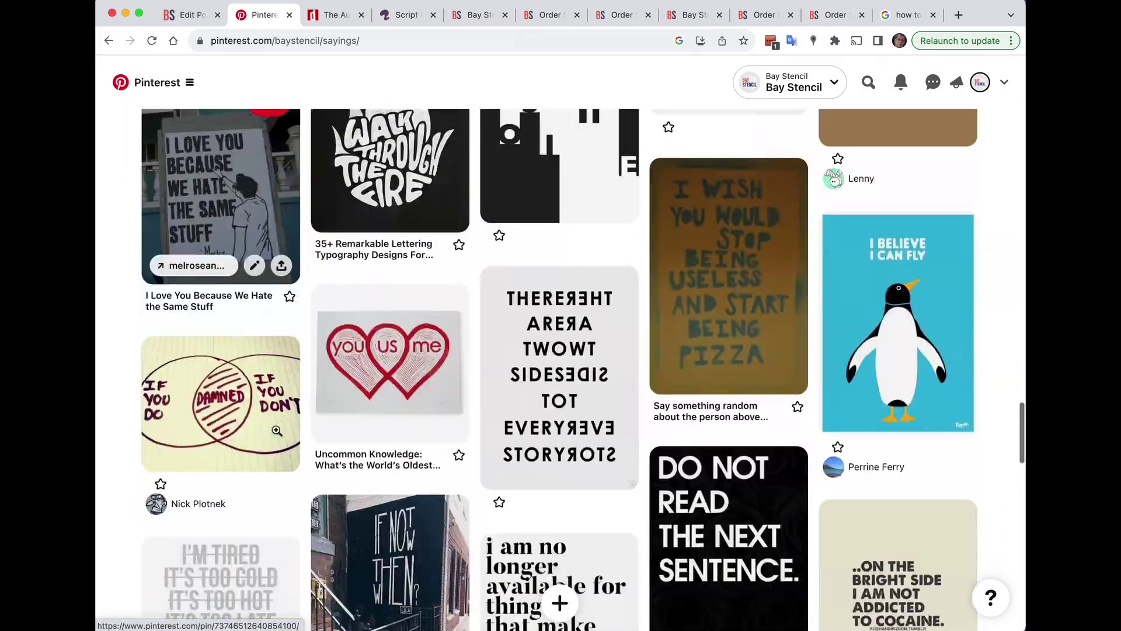
scroll(277, 431, down, 8)
scroll(277, 431, down, 5)
scroll(277, 430, down, 8)
scroll(221, 330, down, 3)
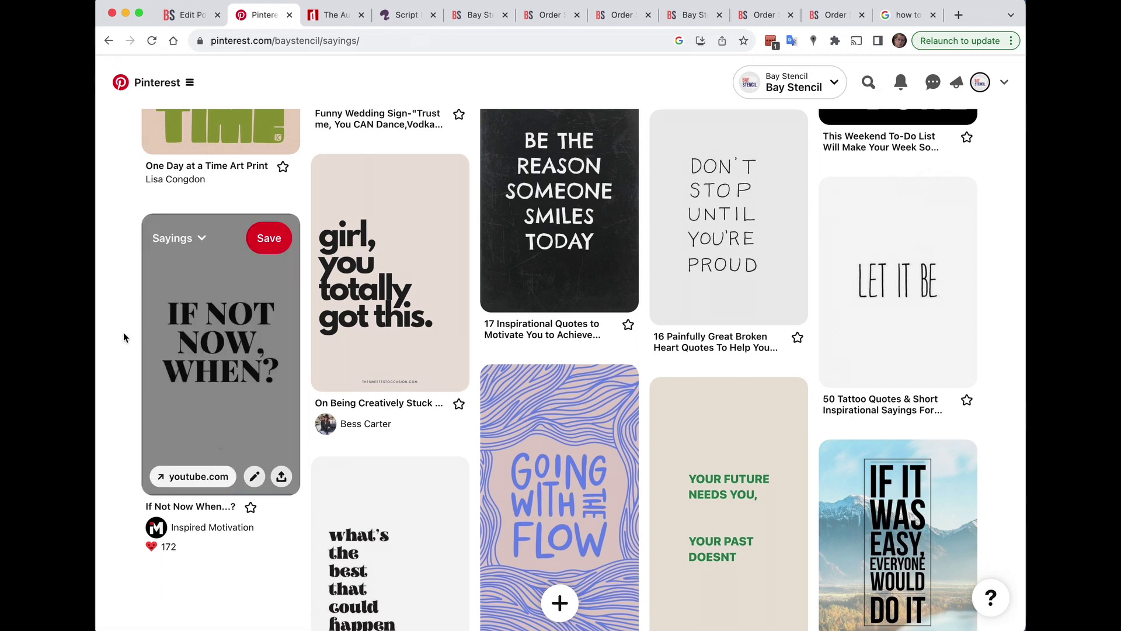
Switch to the Font Squirrel tab and show the Select a Font Tag page
click(405, 15)
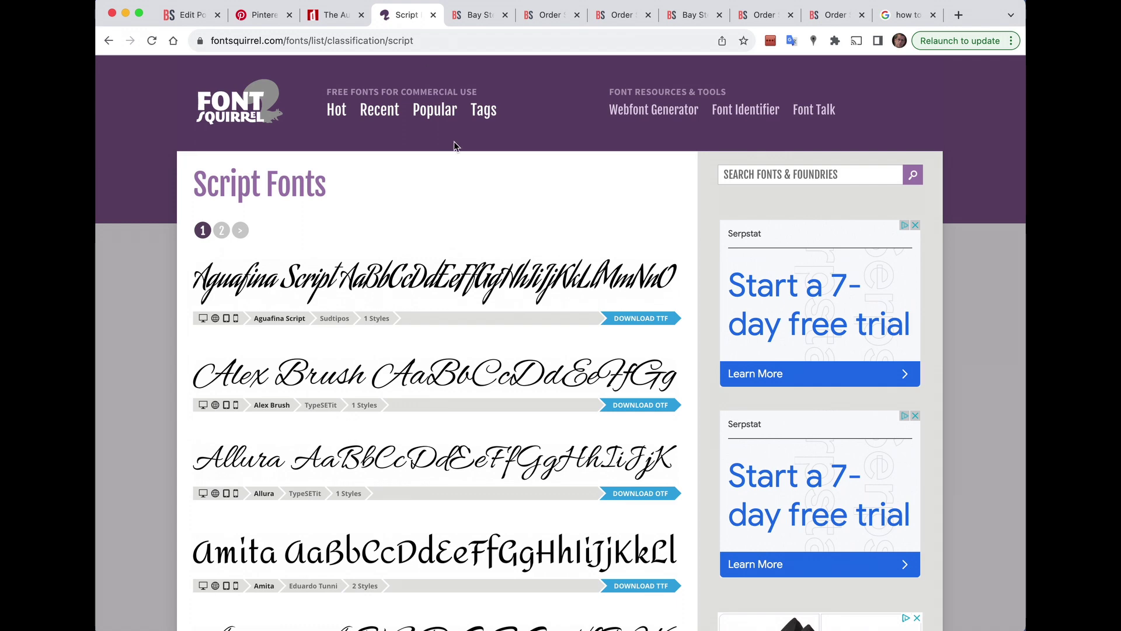
click(483, 109)
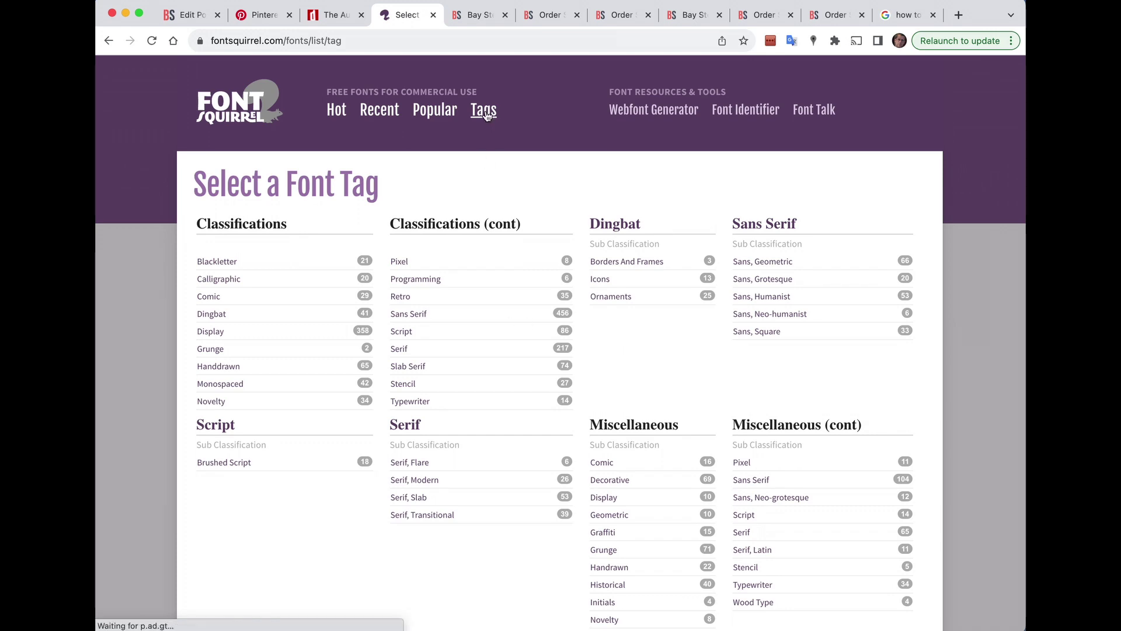
scroll(510, 347, down, 3)
scroll(508, 347, down, 5)
scroll(509, 348, down, 3)
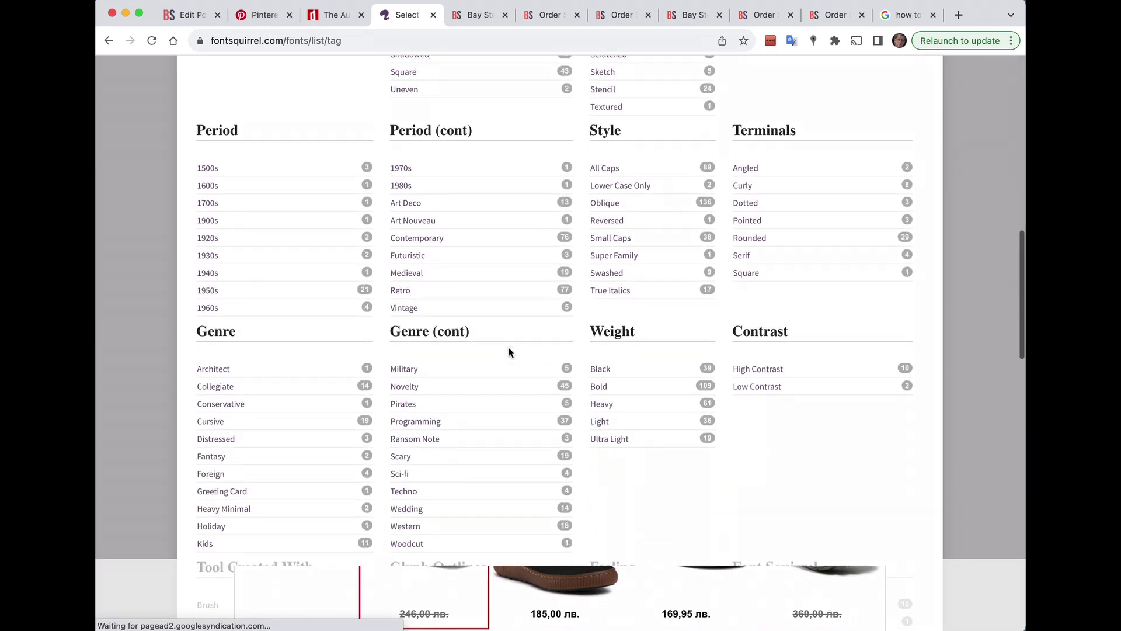
scroll(509, 352, down, 3)
scroll(509, 351, down, 1)
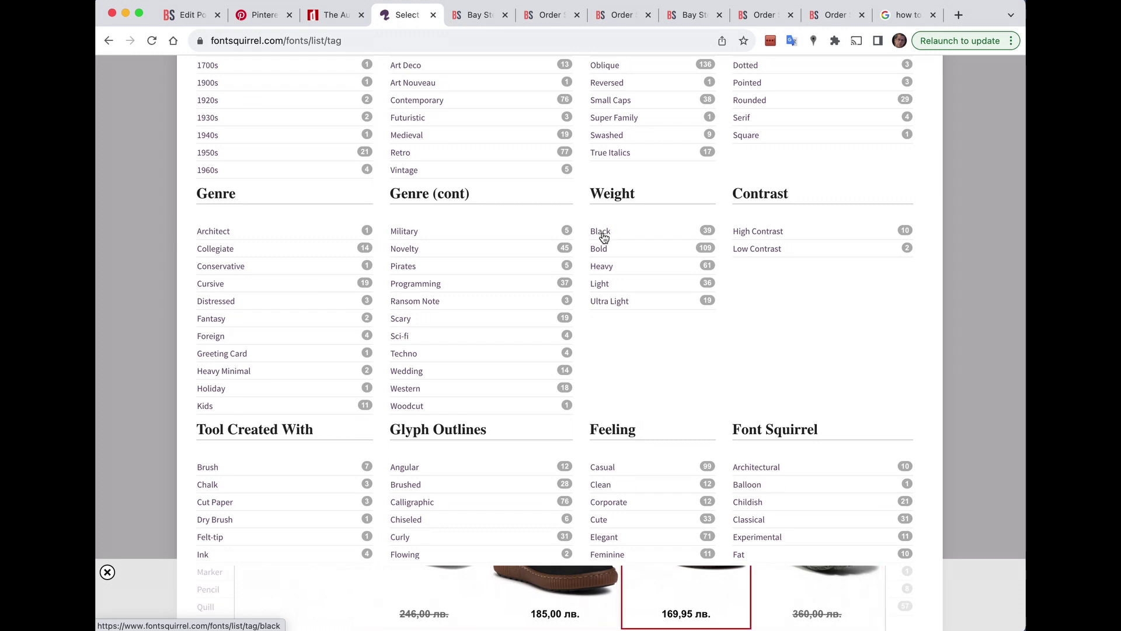
scroll(501, 438, down, 2)
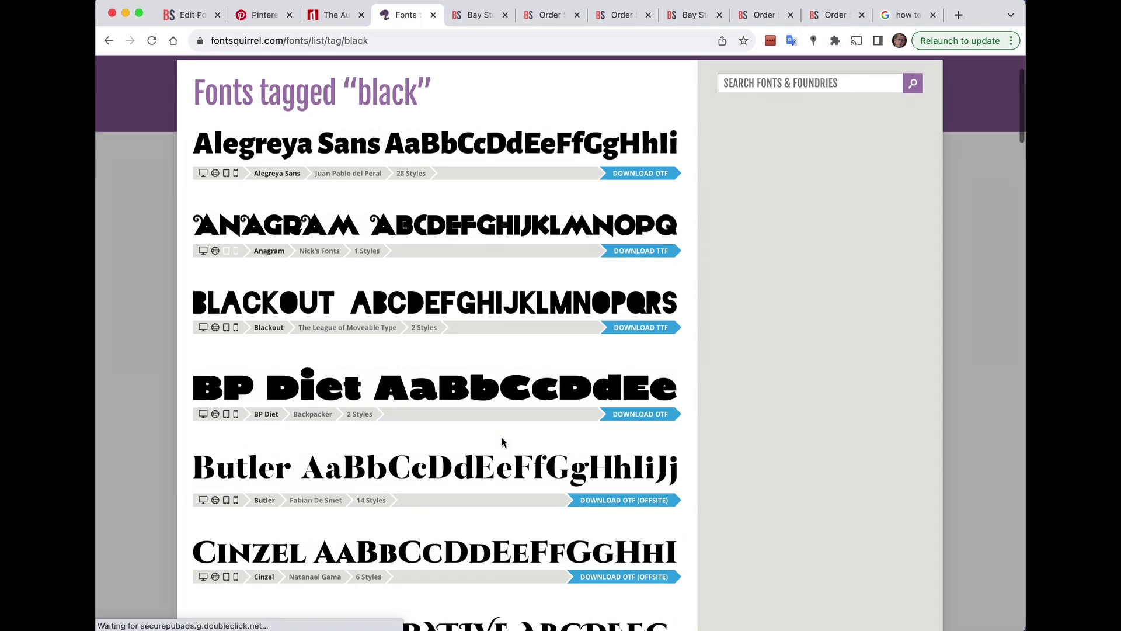
scroll(502, 437, down, 3)
scroll(502, 436, down, 2)
scroll(502, 437, down, 3)
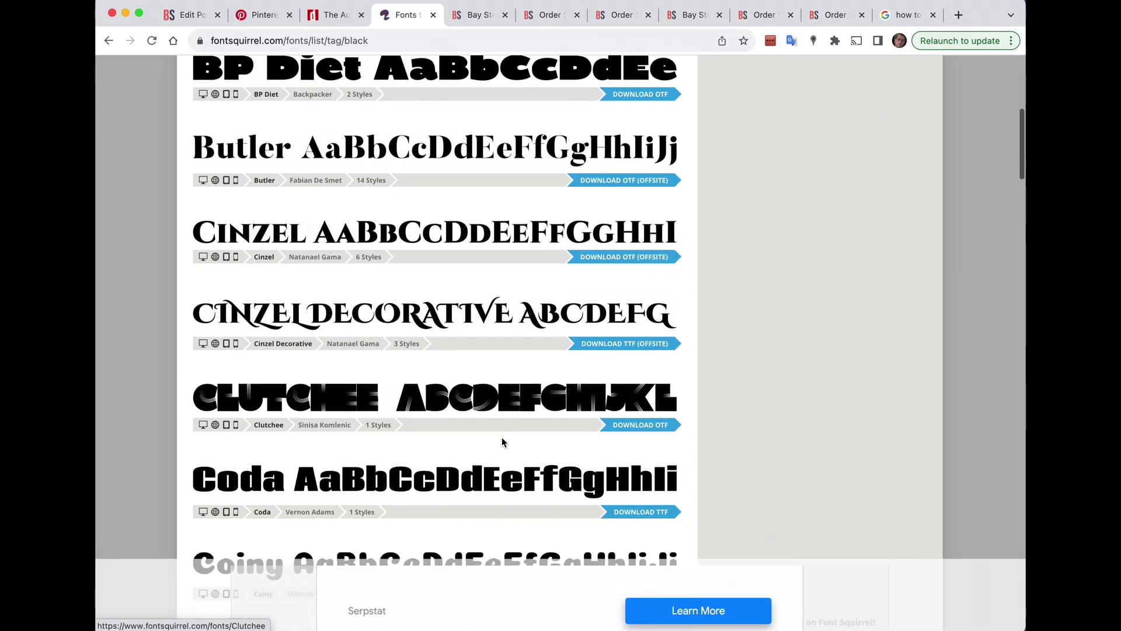
scroll(502, 437, down, 3)
scroll(502, 437, down, 3)
scroll(502, 438, down, 2)
scroll(502, 438, down, 2)
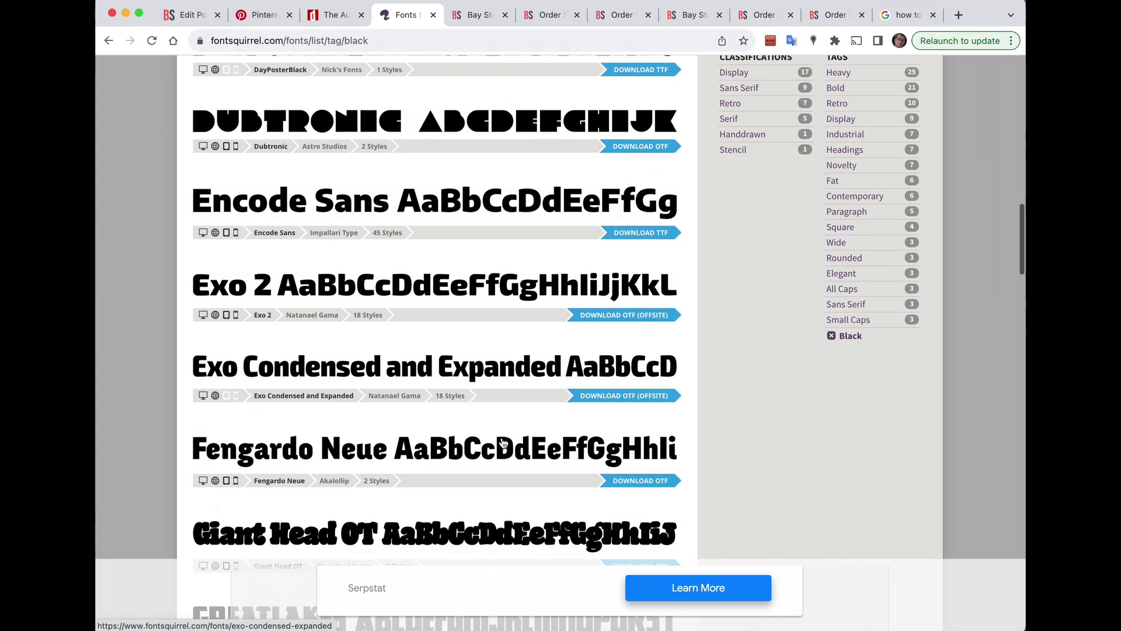
scroll(503, 443, down, 4)
scroll(502, 442, down, 3)
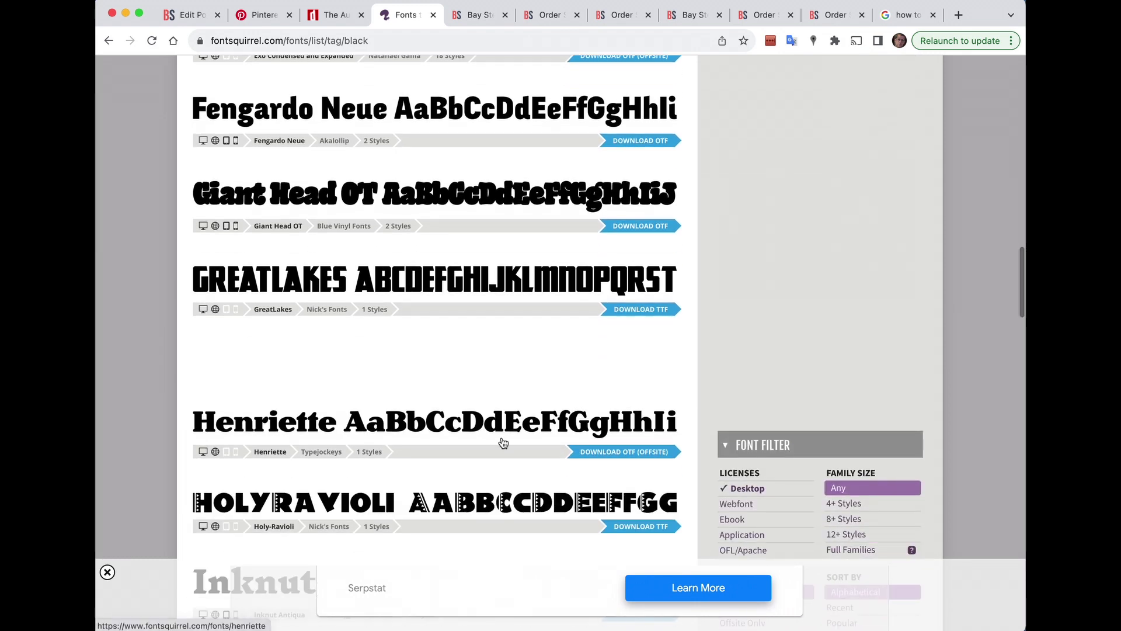
scroll(503, 442, down, 2)
scroll(503, 443, down, 3)
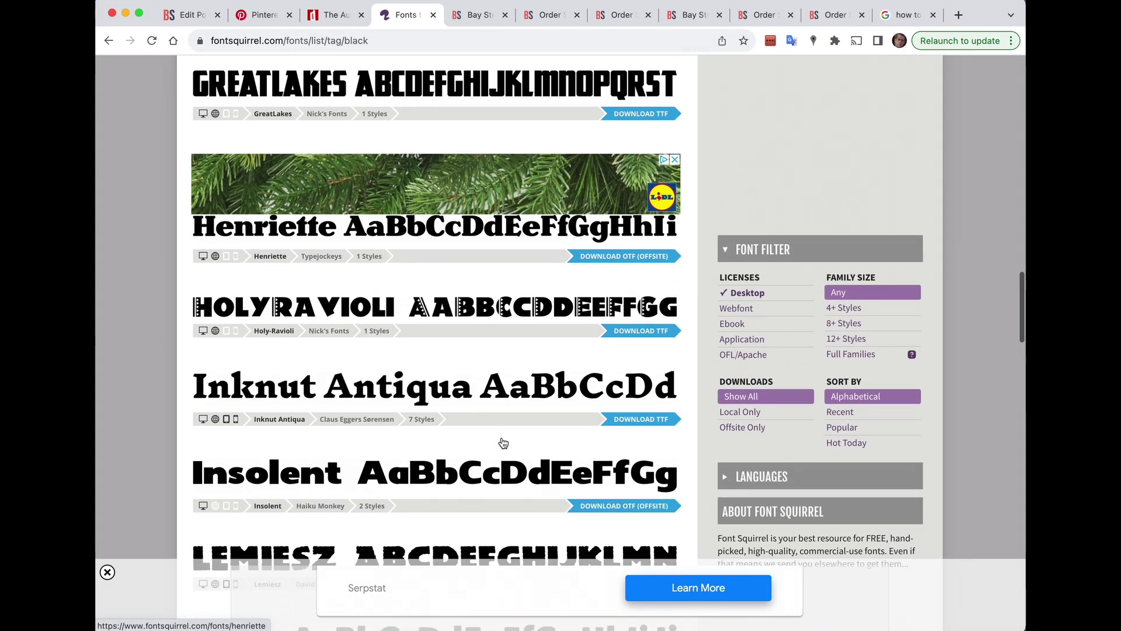
scroll(503, 442, down, 3)
scroll(503, 437, down, 2)
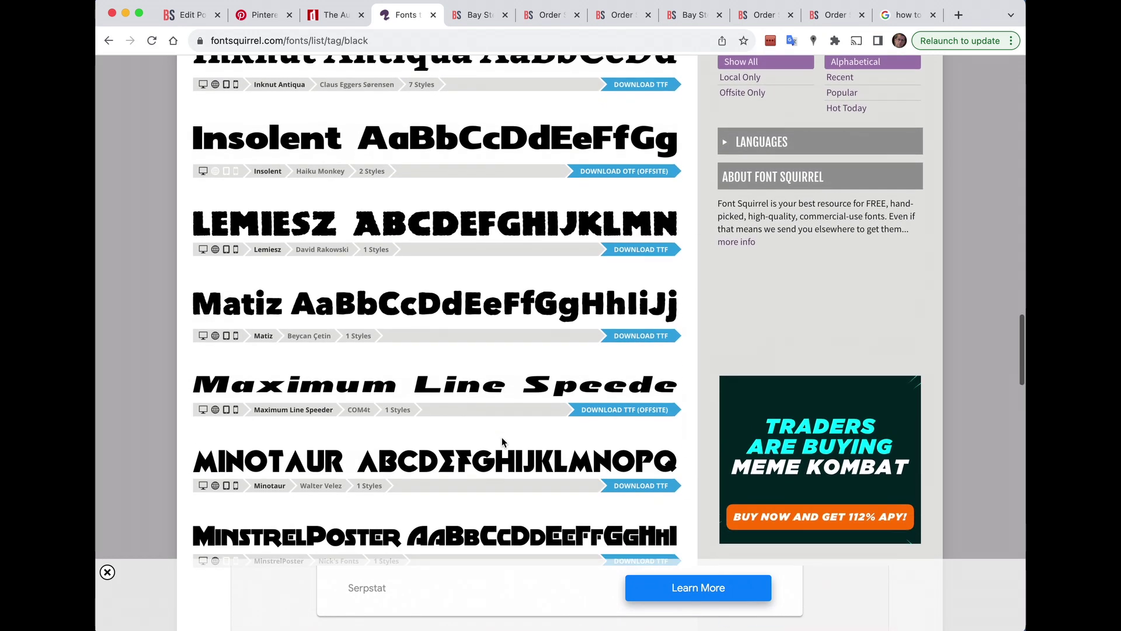
scroll(502, 437, down, 2)
scroll(502, 437, down, 3)
scroll(501, 437, down, 2)
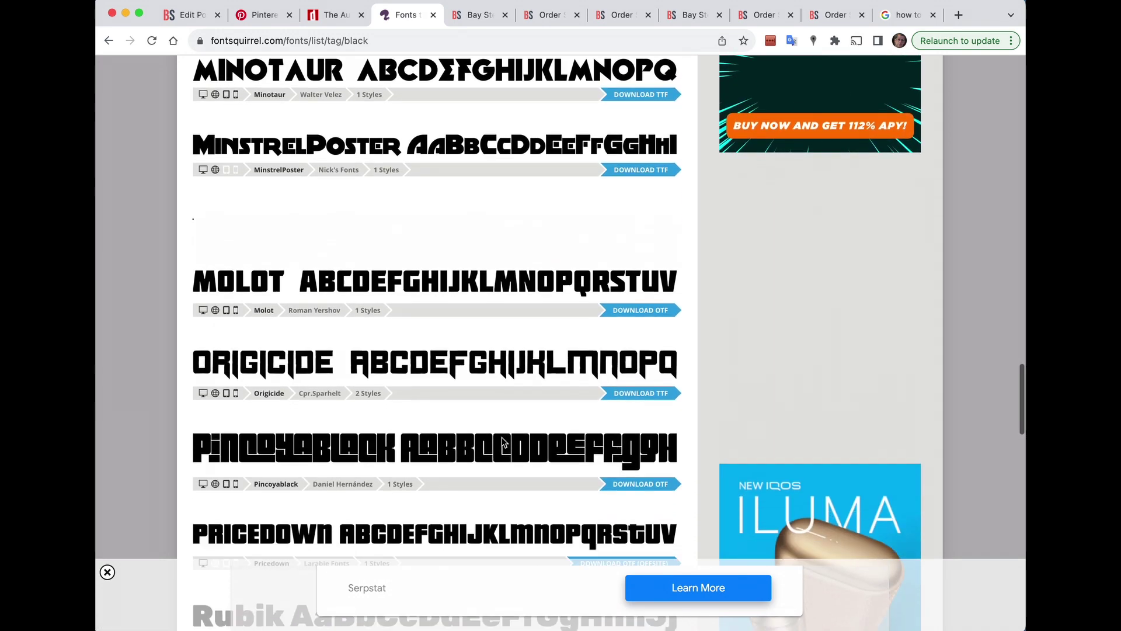
scroll(501, 437, down, 3)
scroll(502, 437, down, 2)
scroll(502, 437, down, 2)
scroll(502, 438, down, 2)
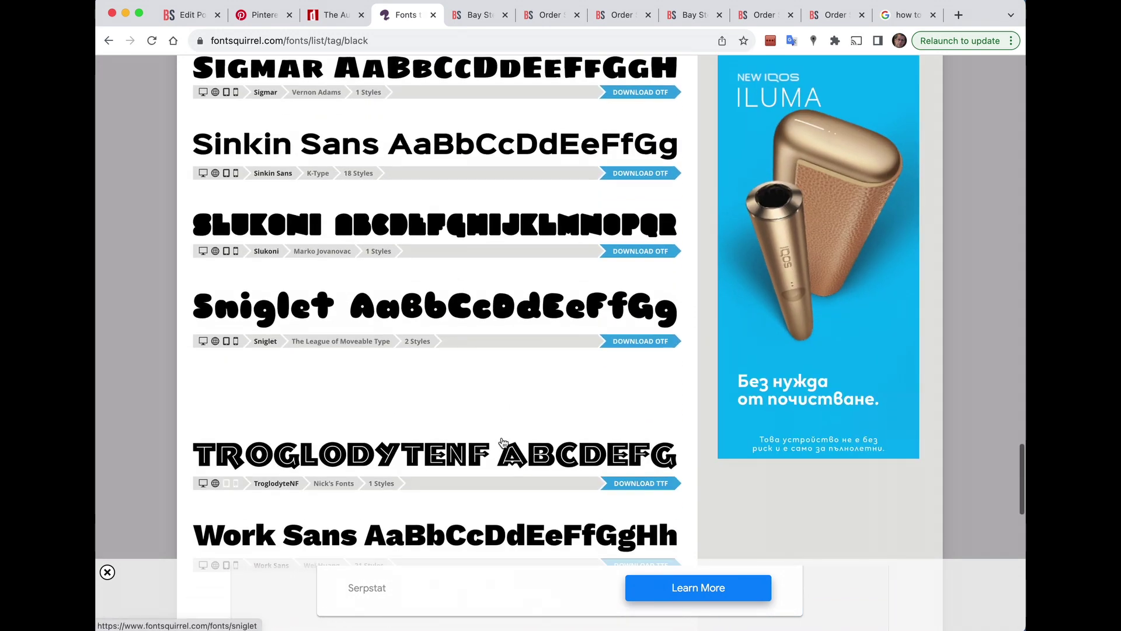
scroll(501, 438, down, 3)
scroll(502, 437, down, 2)
scroll(502, 437, down, 2)
scroll(502, 437, down, 3)
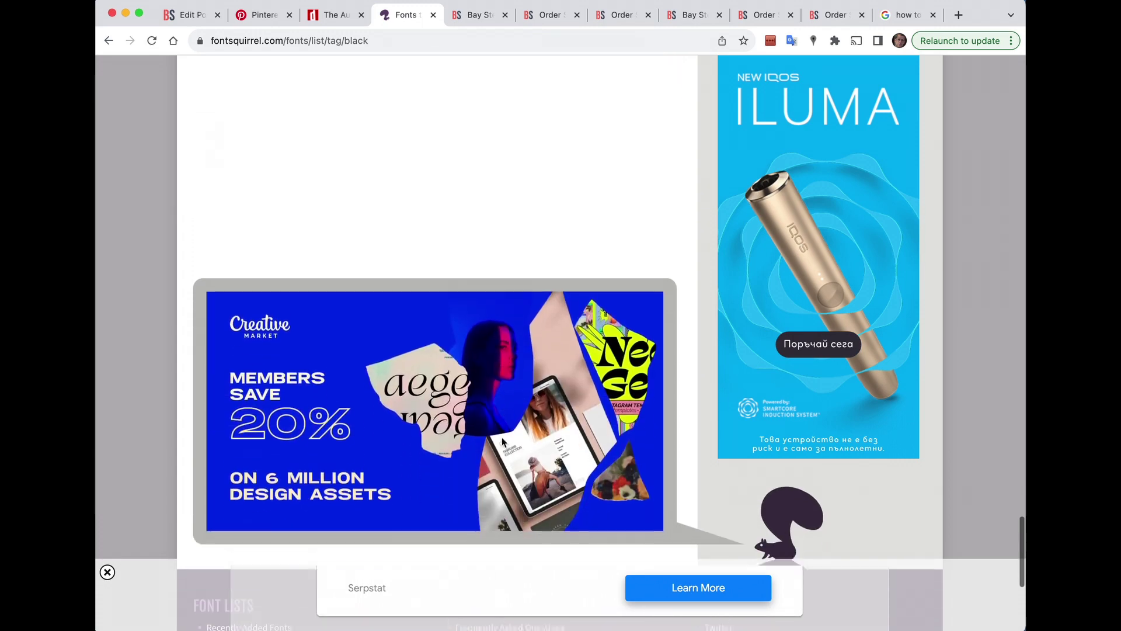
scroll(503, 438, up, 10)
scroll(502, 437, up, 10)
scroll(501, 437, up, 3)
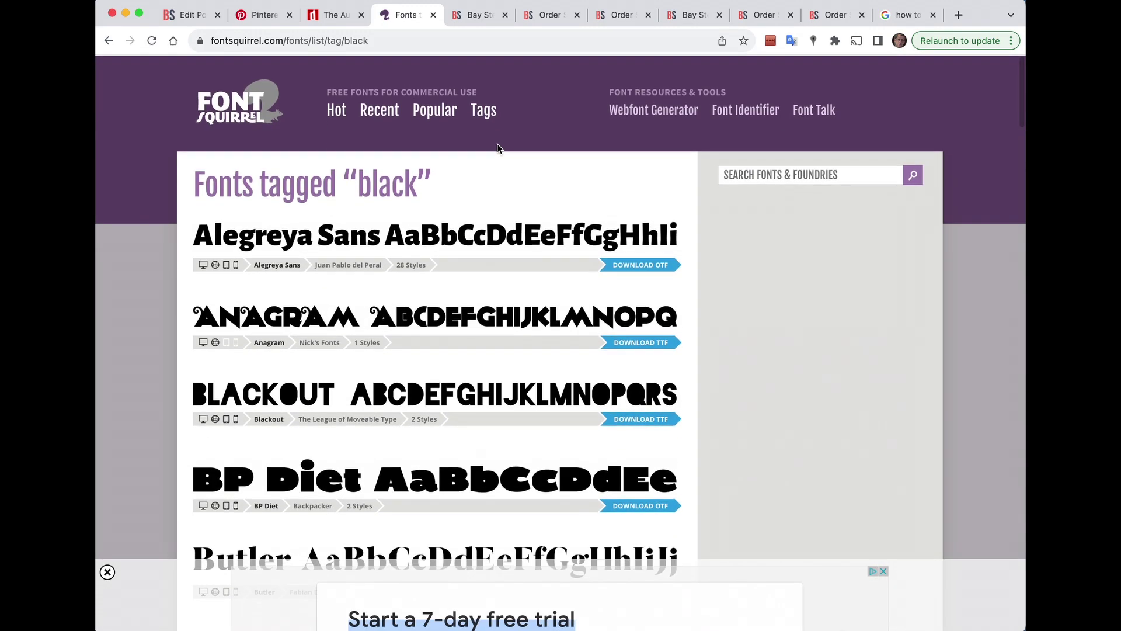
From the tag list choose Script fonts and go to the Euphoria Script font page
click(483, 109)
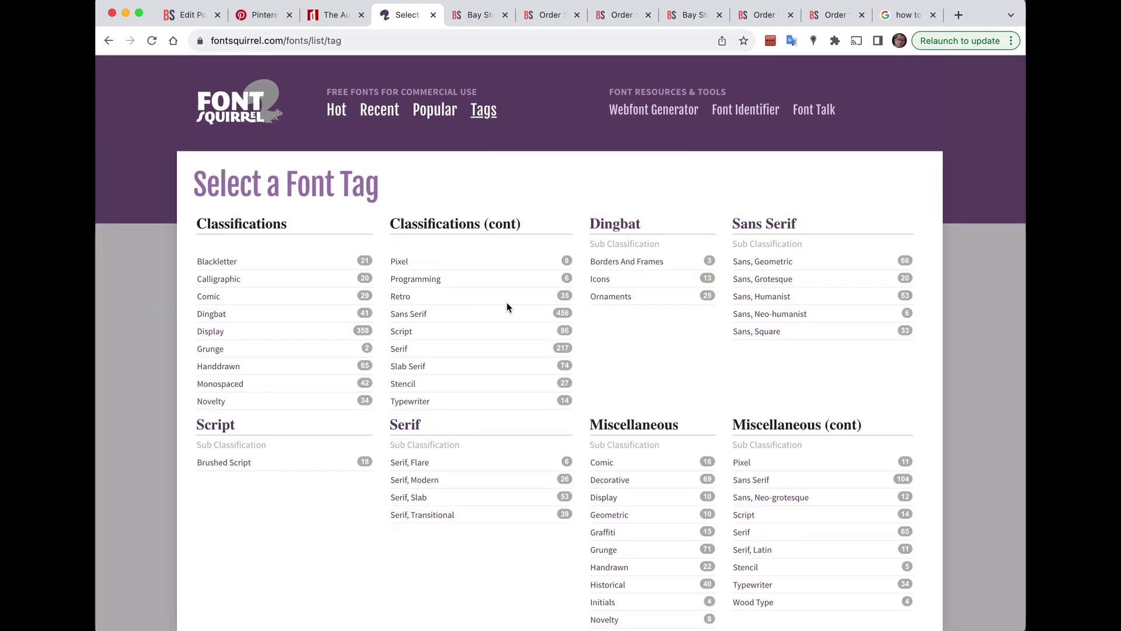
click(402, 331)
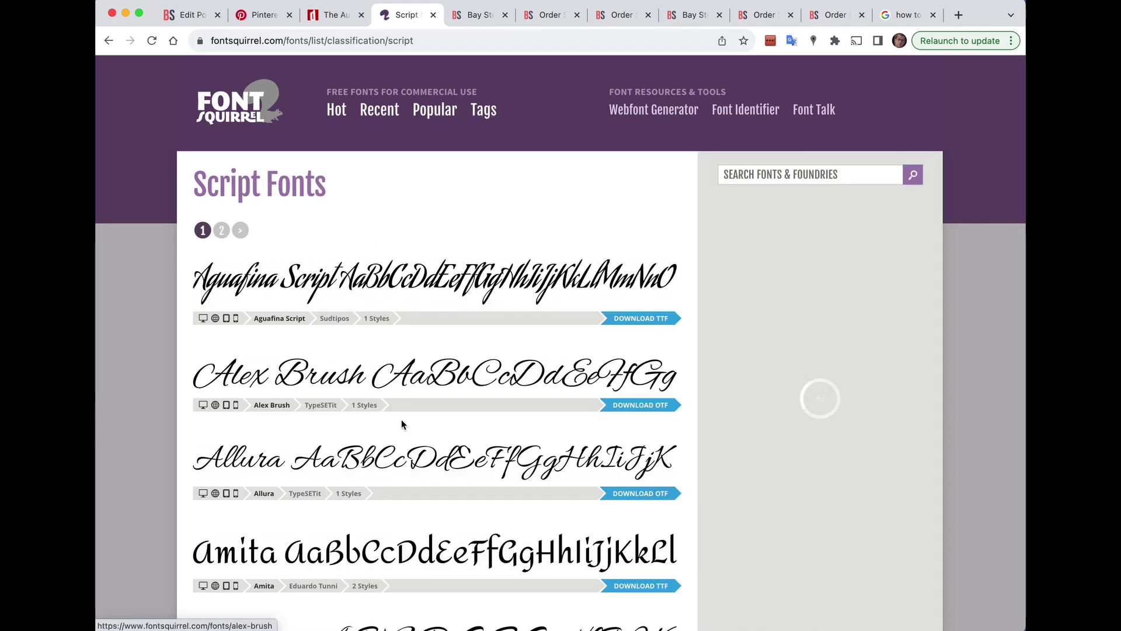
scroll(400, 436, down, 5)
scroll(400, 437, down, 3)
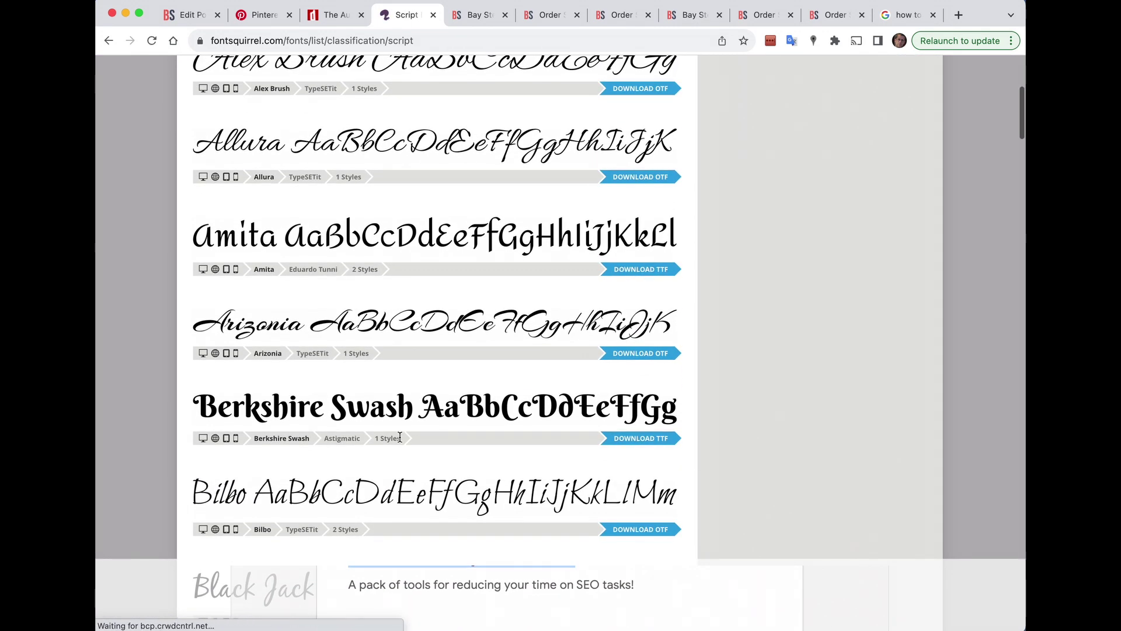
scroll(400, 437, down, 1)
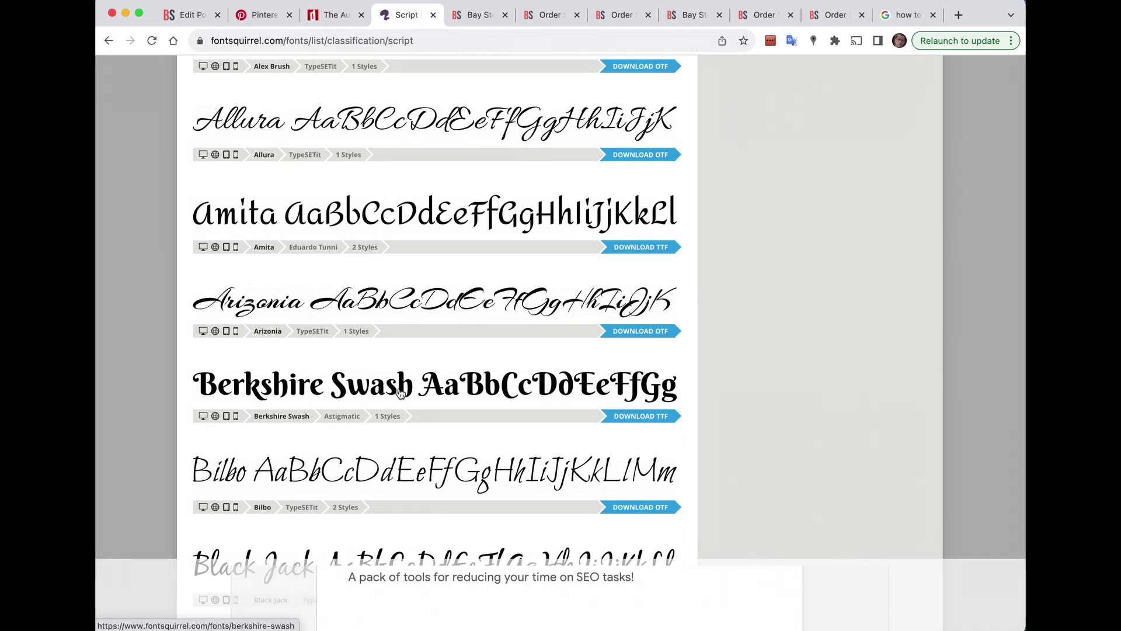
scroll(399, 387, down, 2)
scroll(399, 387, down, 2)
scroll(398, 388, down, 1)
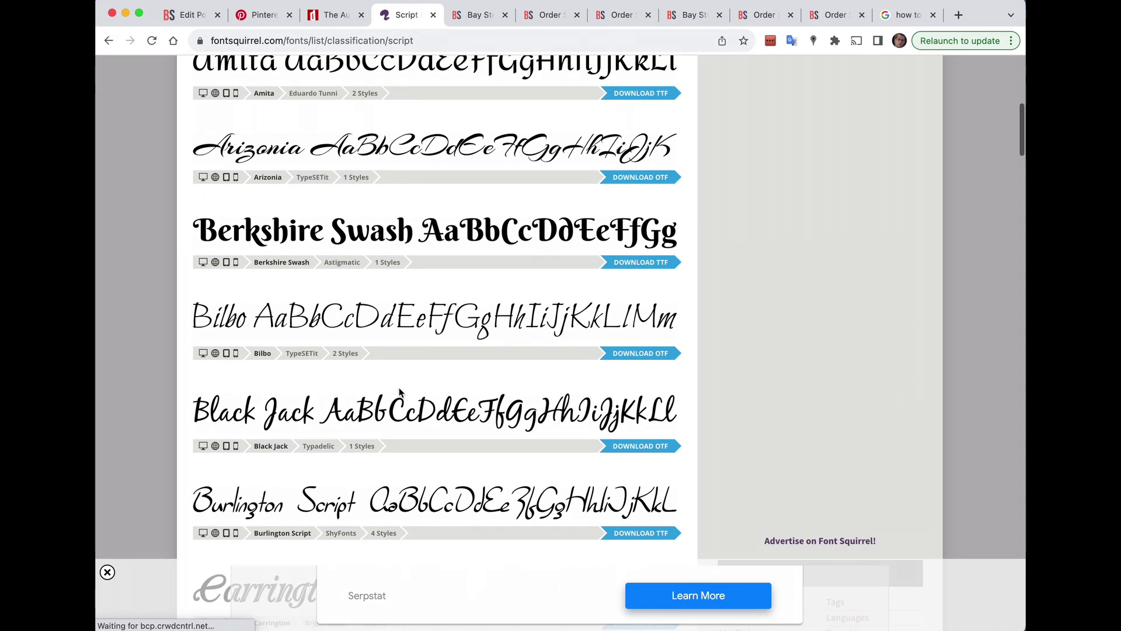
scroll(399, 387, down, 5)
scroll(399, 387, down, 2)
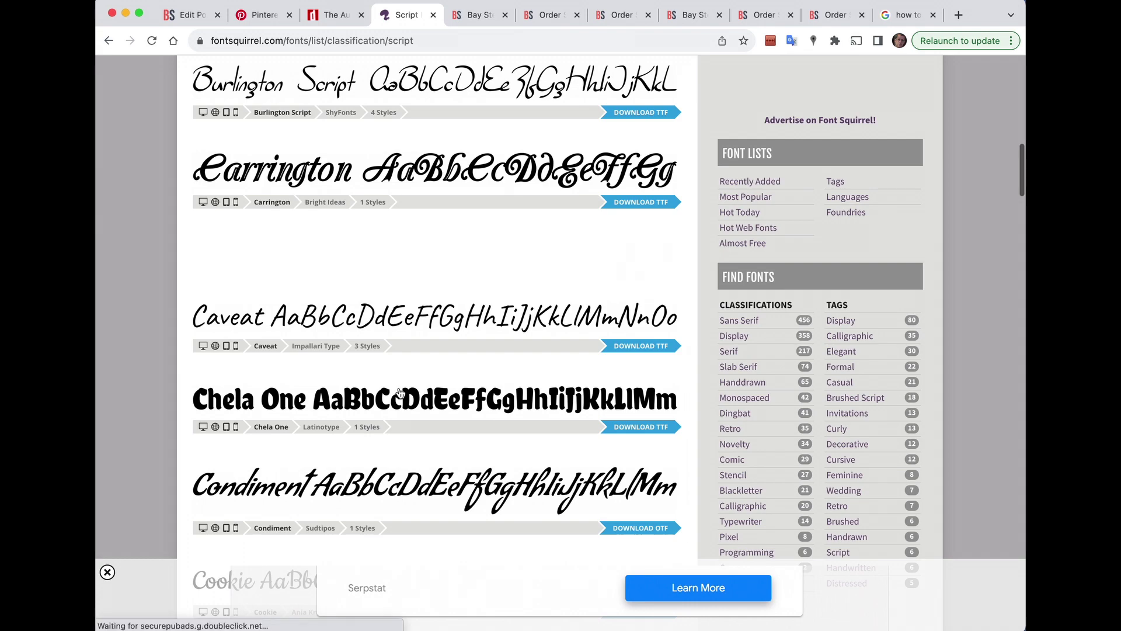
scroll(399, 388, down, 2)
scroll(399, 392, down, 3)
scroll(400, 391, down, 2)
scroll(399, 392, down, 2)
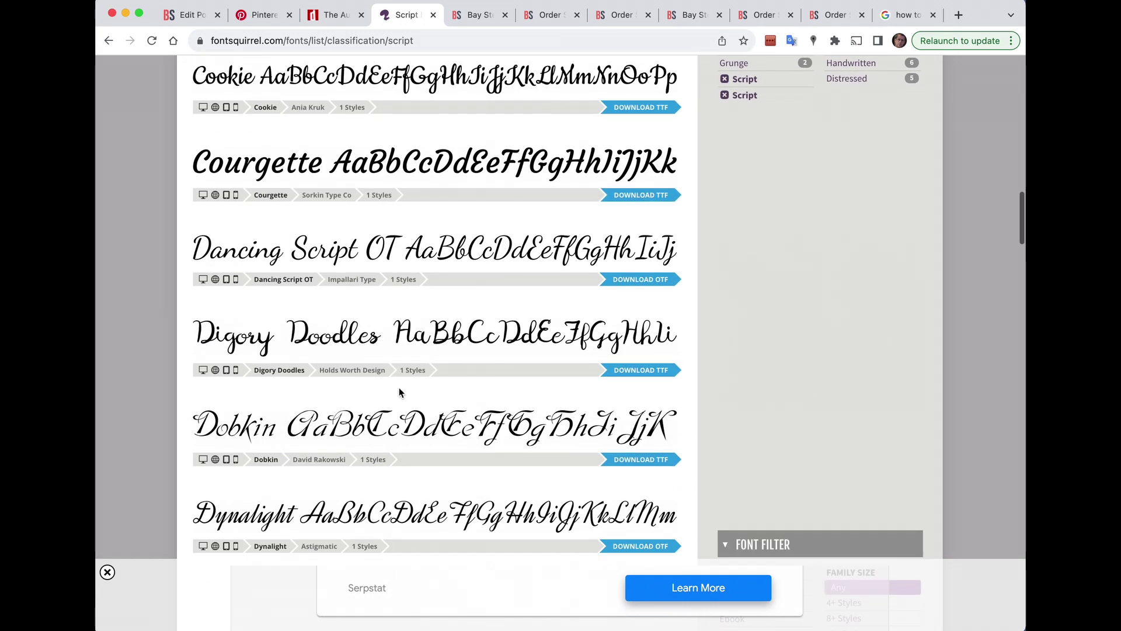
scroll(399, 392, down, 3)
scroll(398, 392, down, 3)
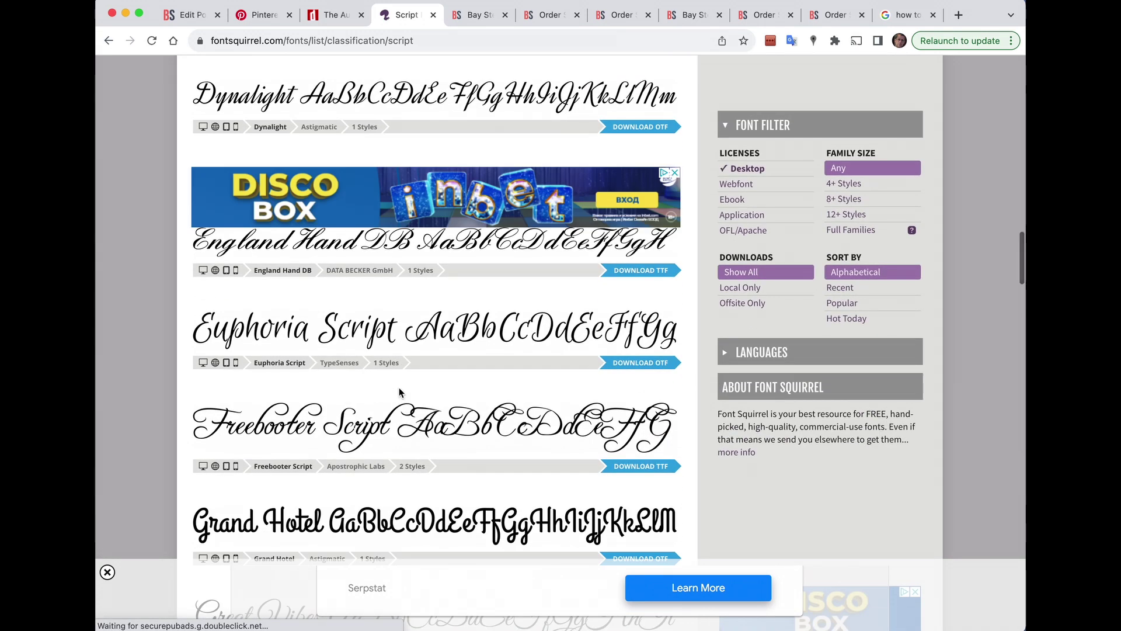
click(439, 329)
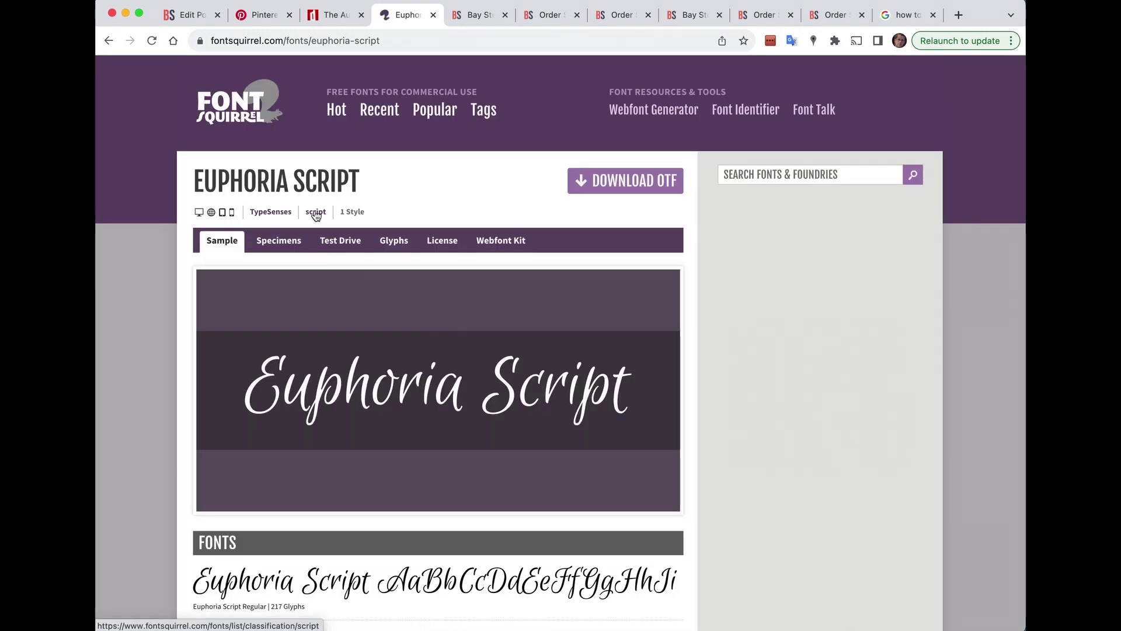
Test drive Euphoria Script with 'If Not Now,' at size 72
click(340, 240)
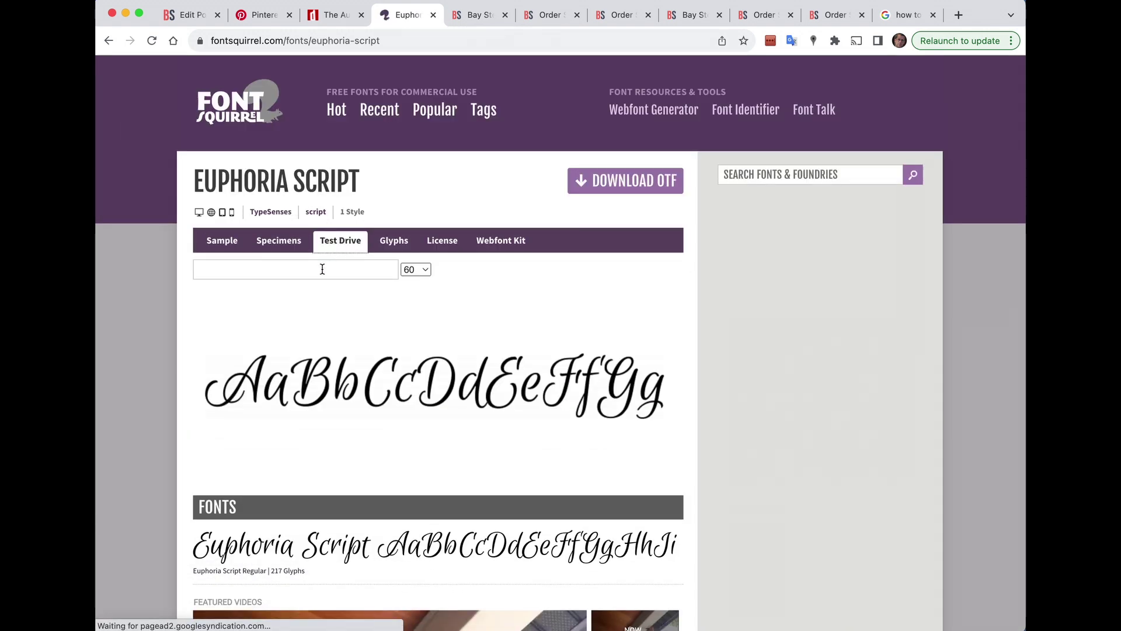
click(322, 268)
text(If Not Now)
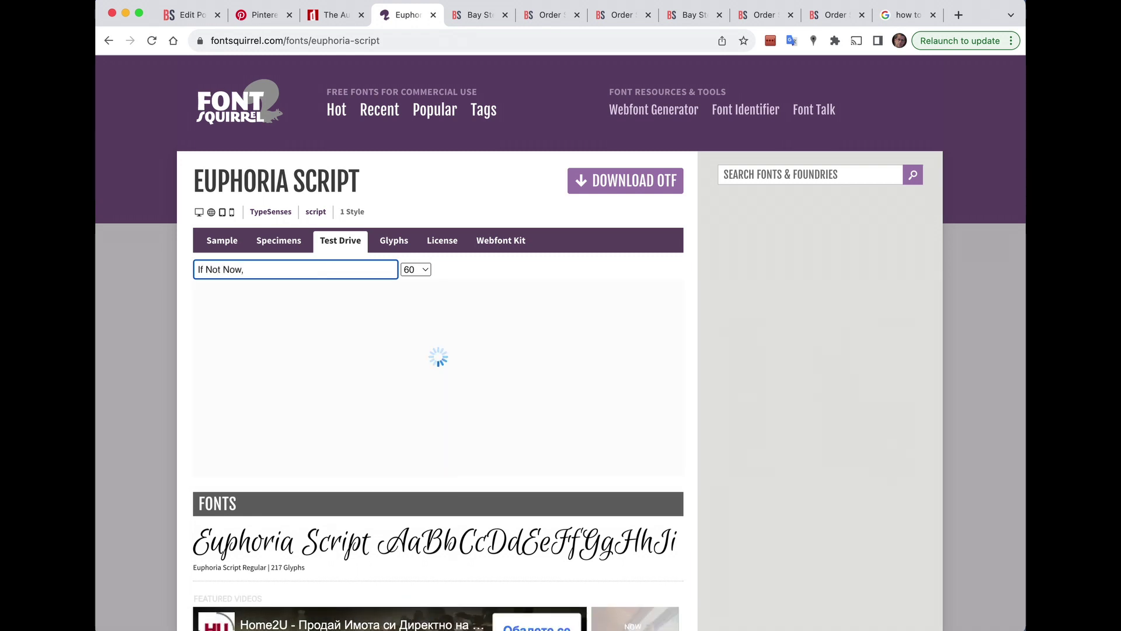
text(,)
click(416, 269)
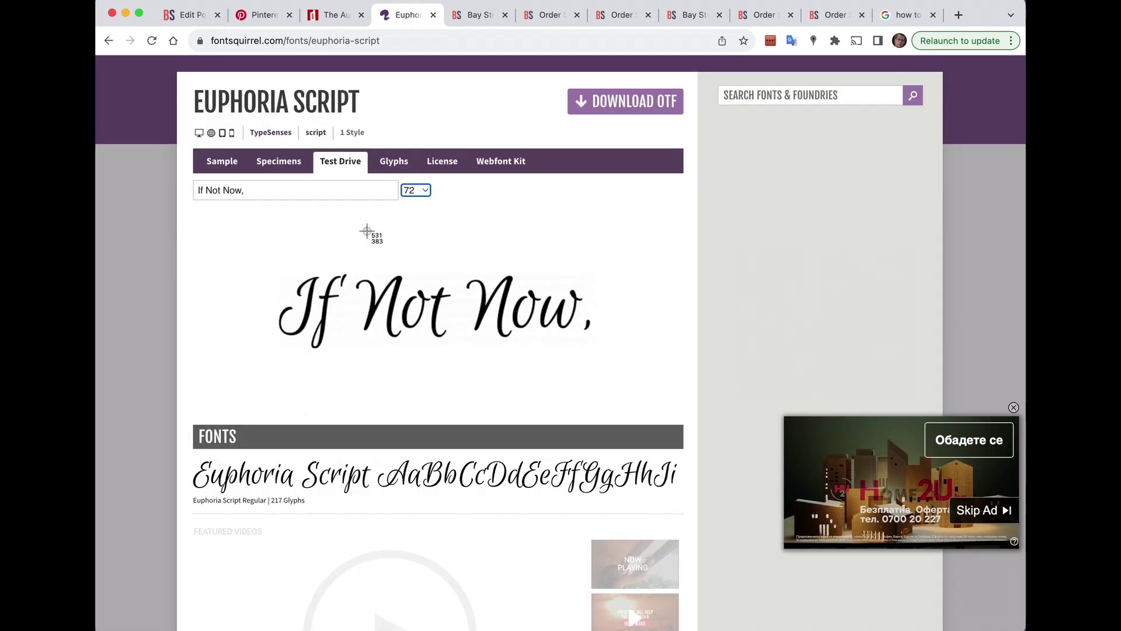
Capture the If Not Now, preview as a screenshot and return to the tag list
mouse_move(266, 264)
mouse_down()
mouse_move(599, 365)
mouse_move(594, 357)
mouse_up()
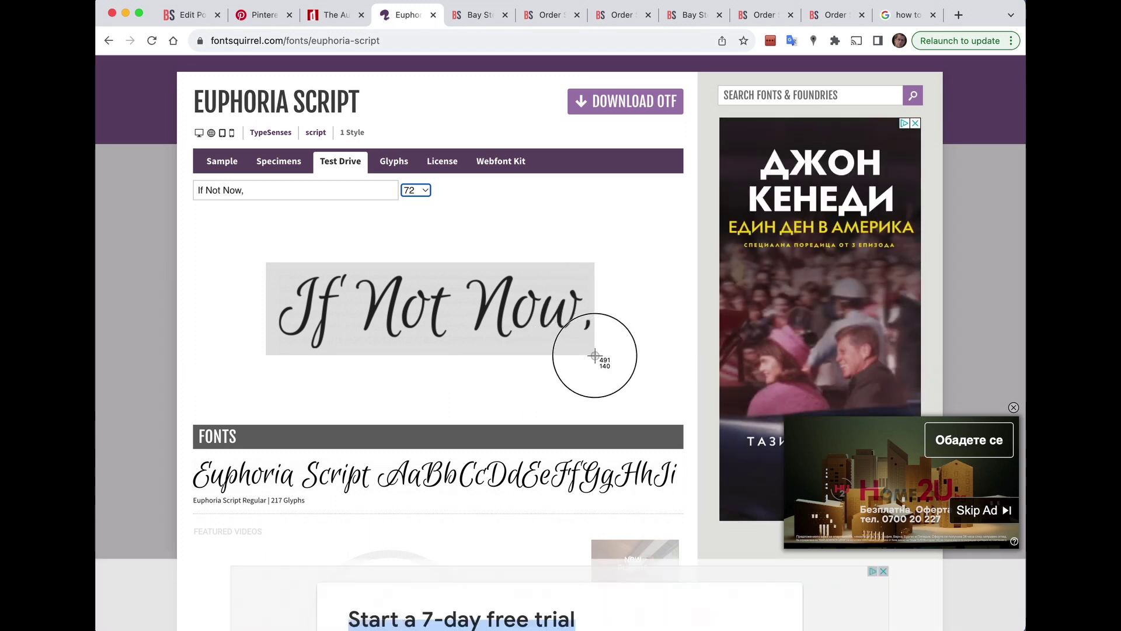
drag(595, 356, 596, 359)
scroll(471, 145, up, 3)
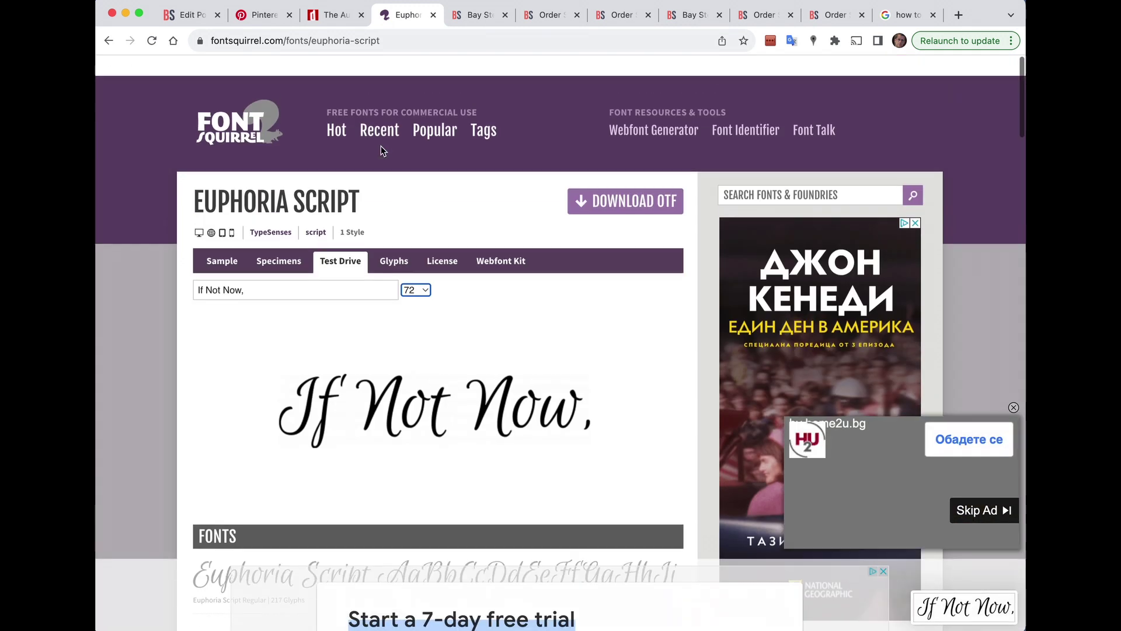
scroll(478, 132, up, 2)
click(484, 110)
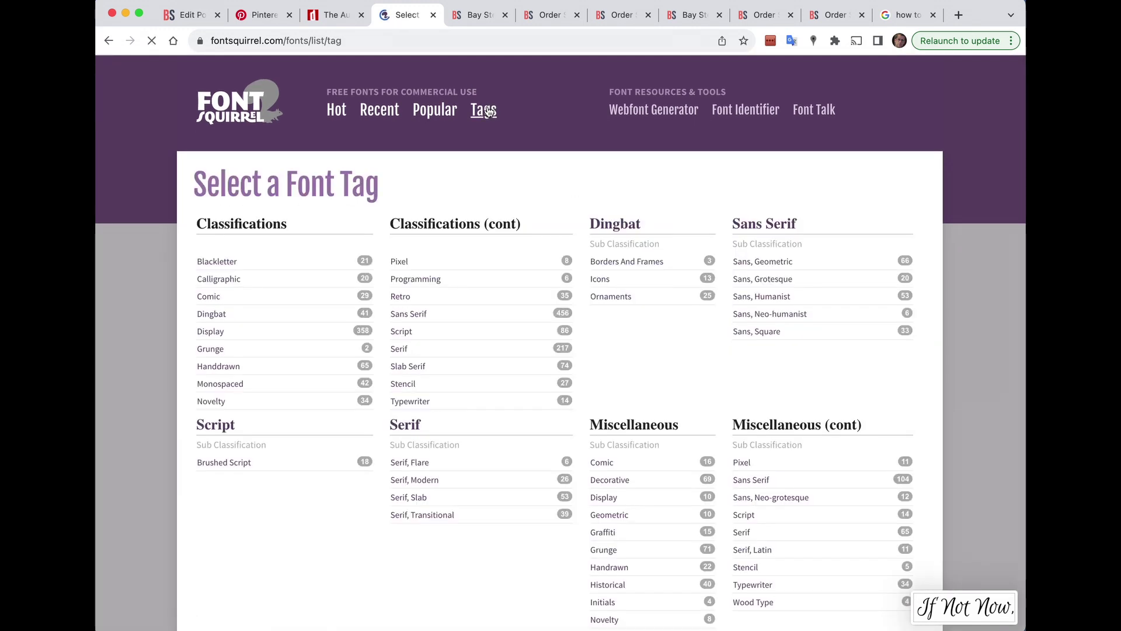
scroll(561, 387, down, 3)
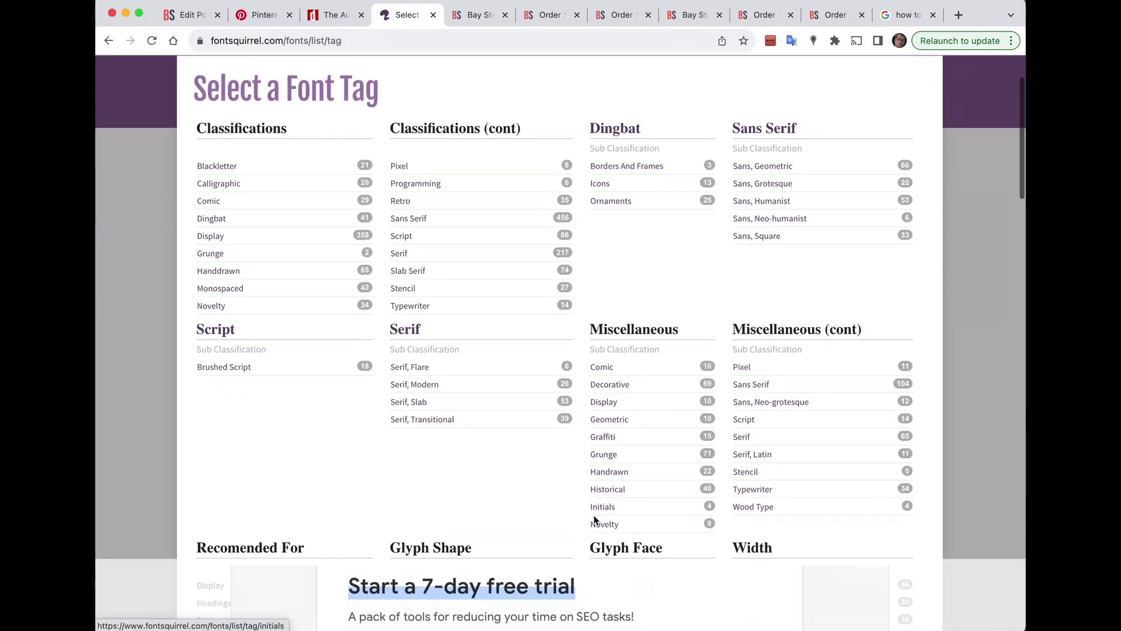
scroll(578, 456, down, 5)
scroll(594, 520, down, 3)
scroll(594, 438, down, 2)
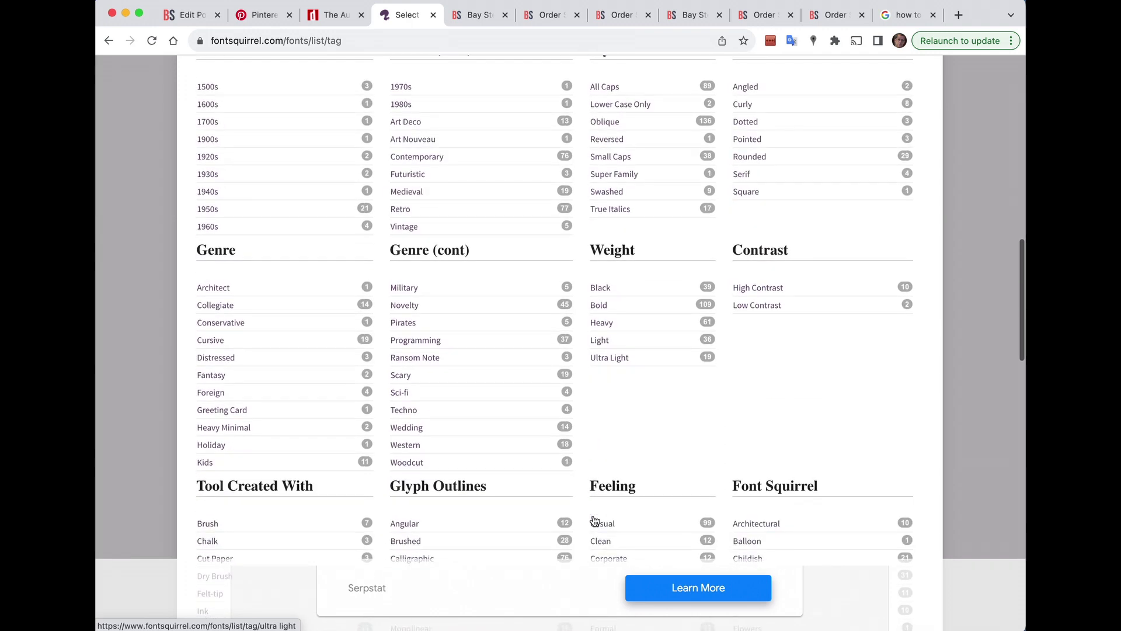
Show the fonts tagged black and browse down to Insolent
click(602, 288)
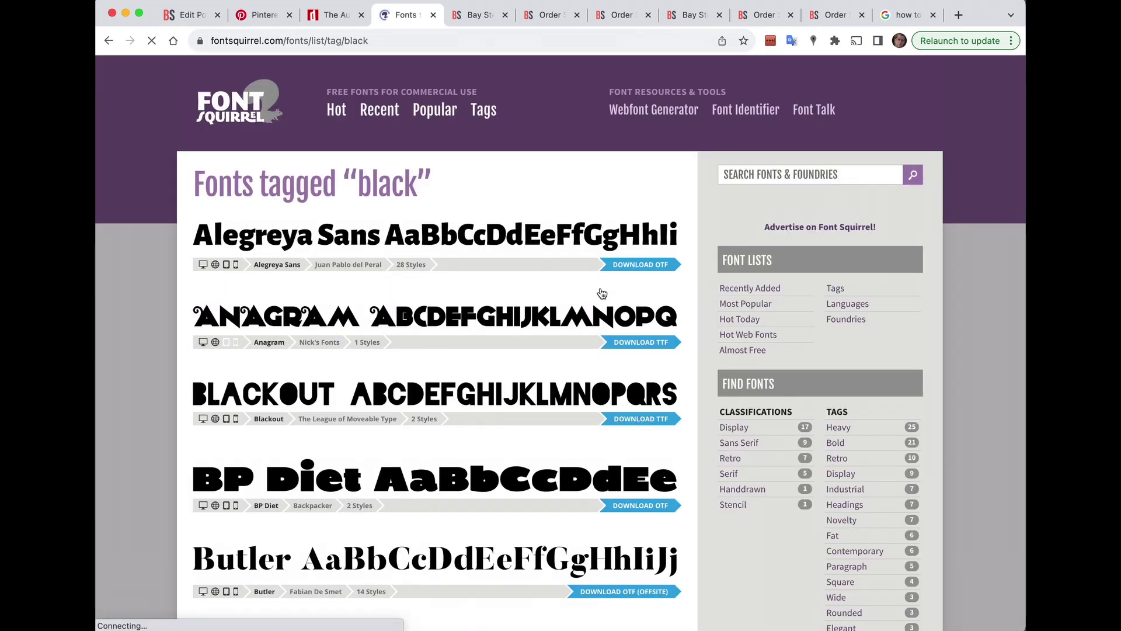
scroll(437, 453, down, 3)
scroll(437, 456, down, 3)
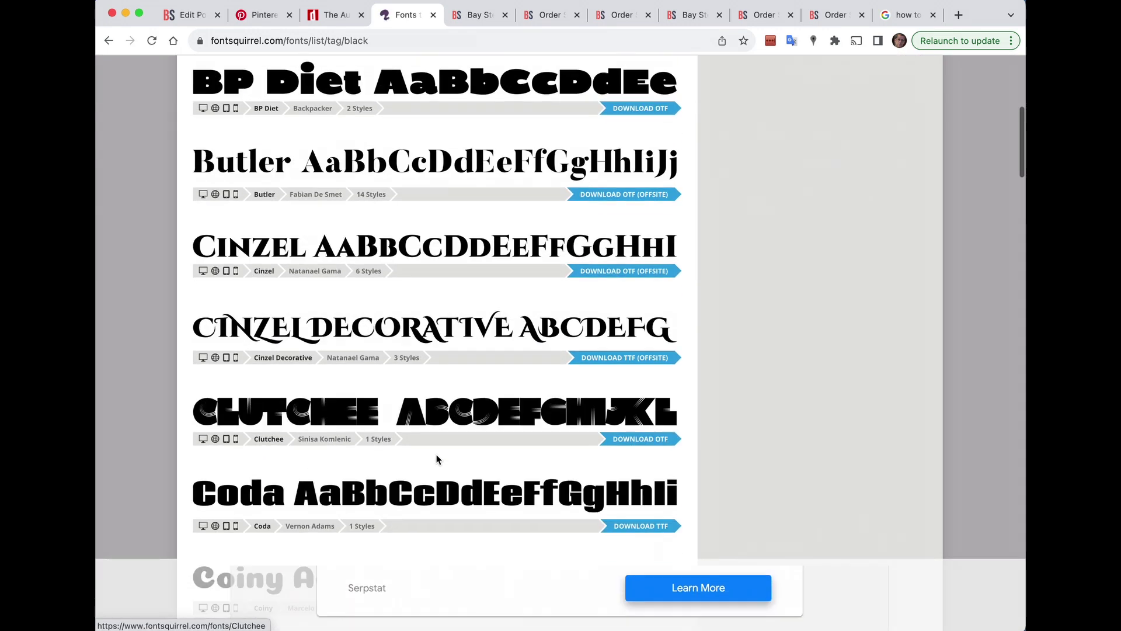
scroll(437, 455, down, 2)
scroll(437, 459, down, 2)
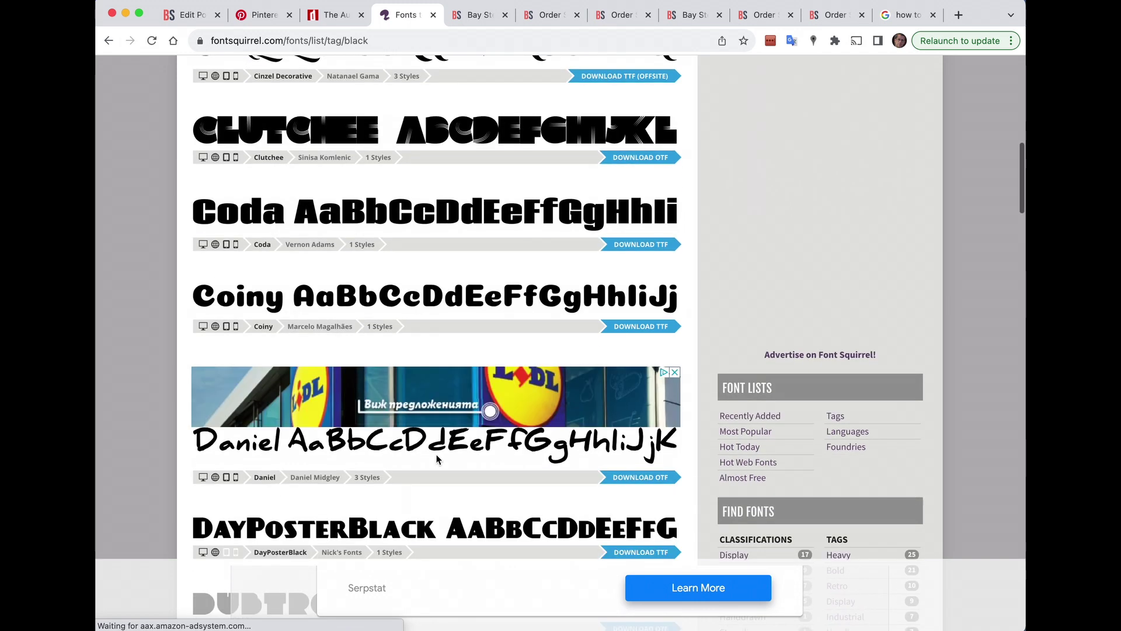
scroll(438, 459, down, 2)
scroll(437, 460, down, 2)
scroll(438, 459, down, 1)
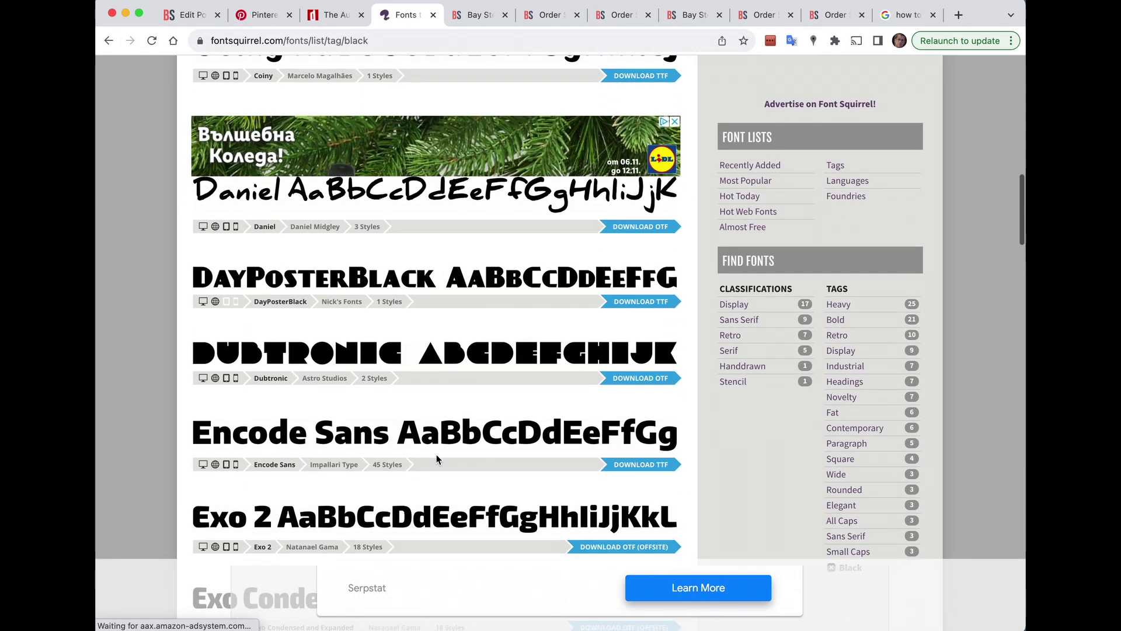
scroll(438, 459, down, 2)
scroll(437, 459, down, 3)
scroll(438, 459, down, 2)
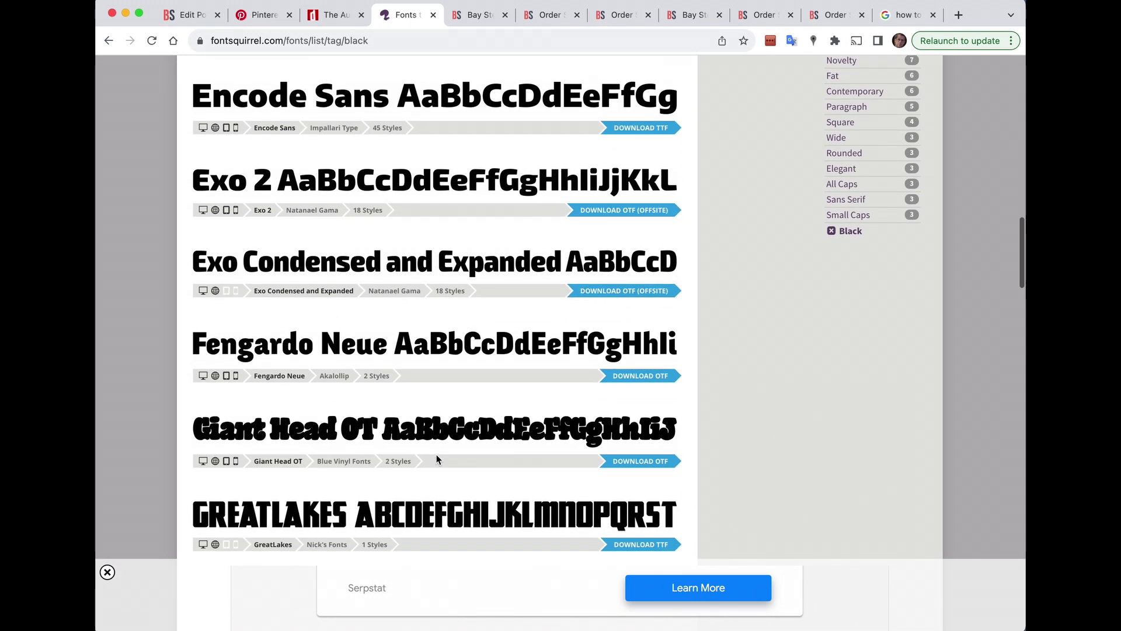
scroll(437, 459, down, 1)
scroll(437, 459, down, 1)
scroll(438, 459, down, 1)
scroll(438, 459, down, 1)
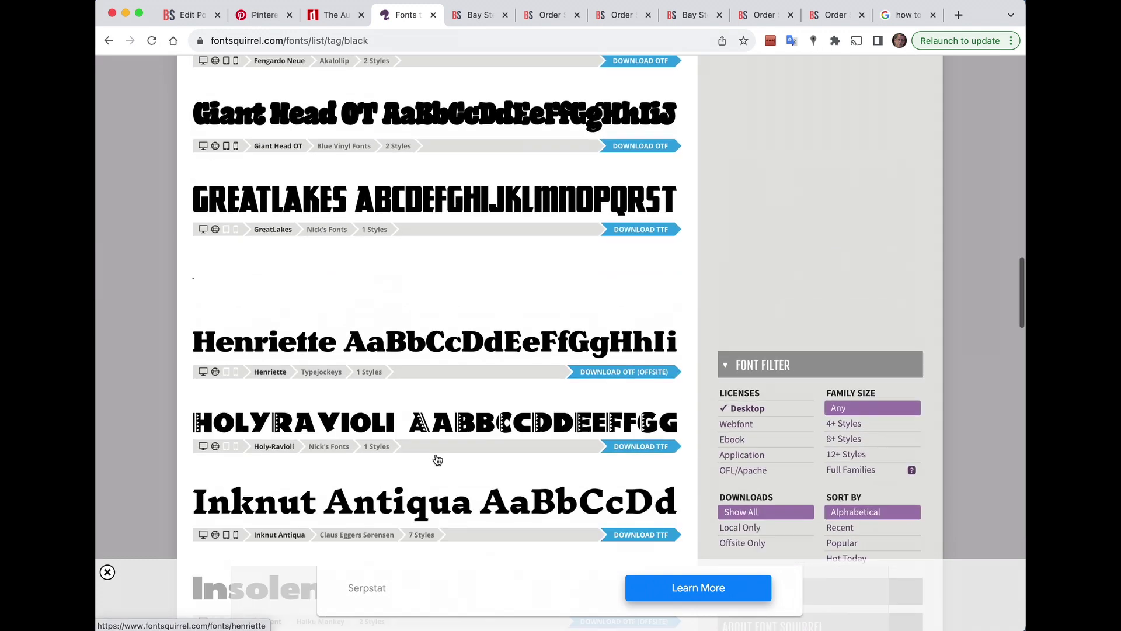
scroll(437, 459, down, 1)
scroll(437, 459, down, 2)
scroll(438, 459, down, 1)
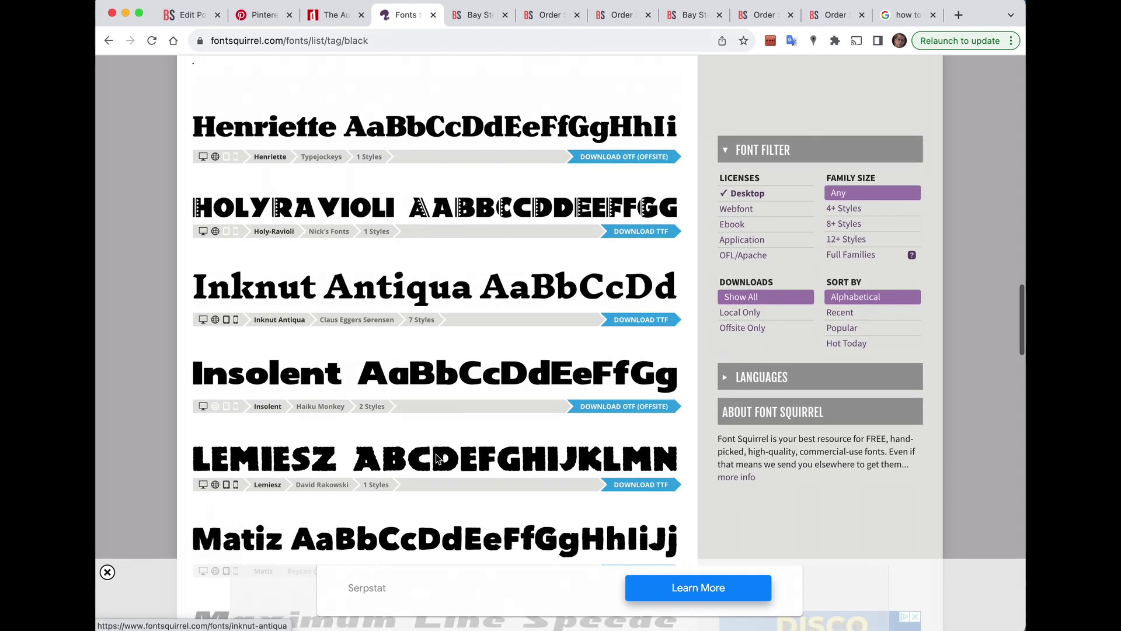
scroll(438, 459, down, 1)
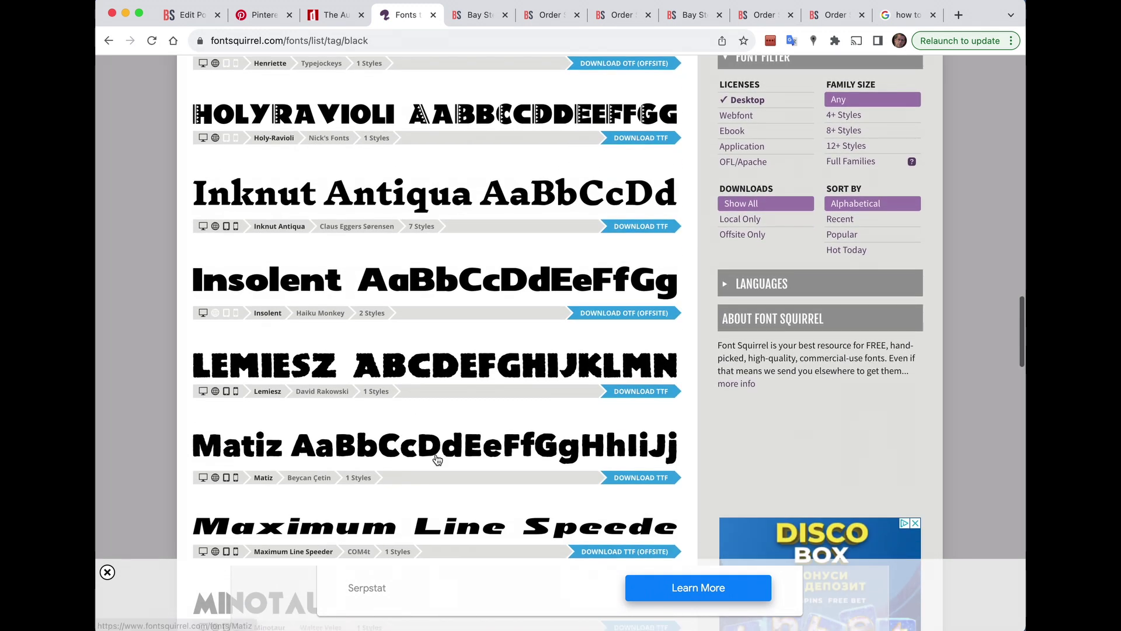
Test drive the Insolent font with the text WHEN?
click(468, 283)
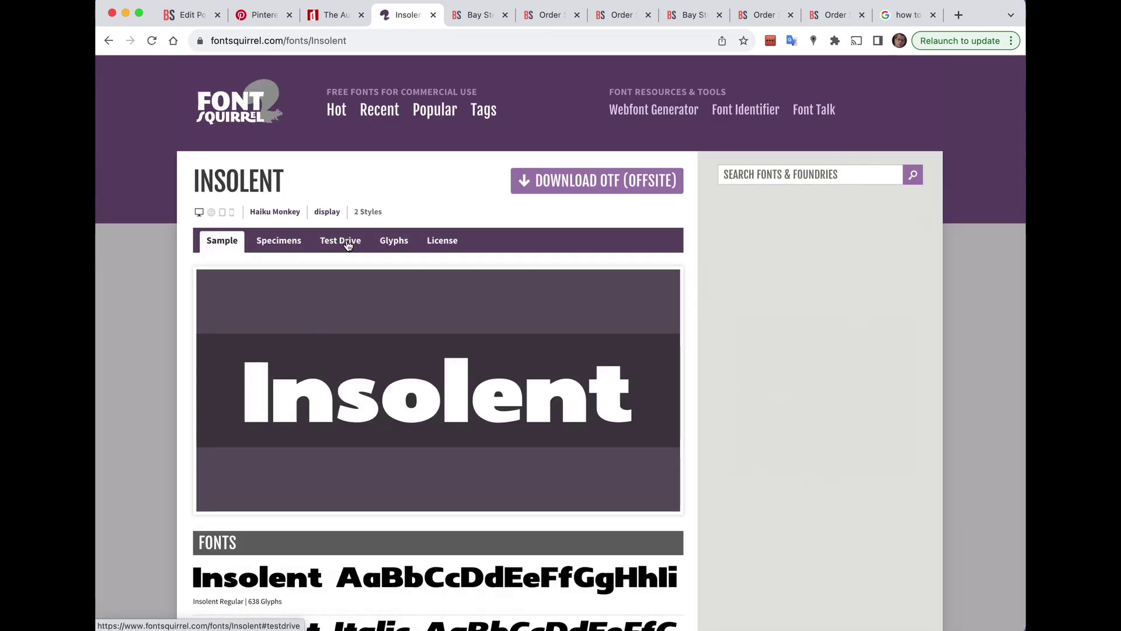
click(340, 240)
click(327, 269)
text(When)
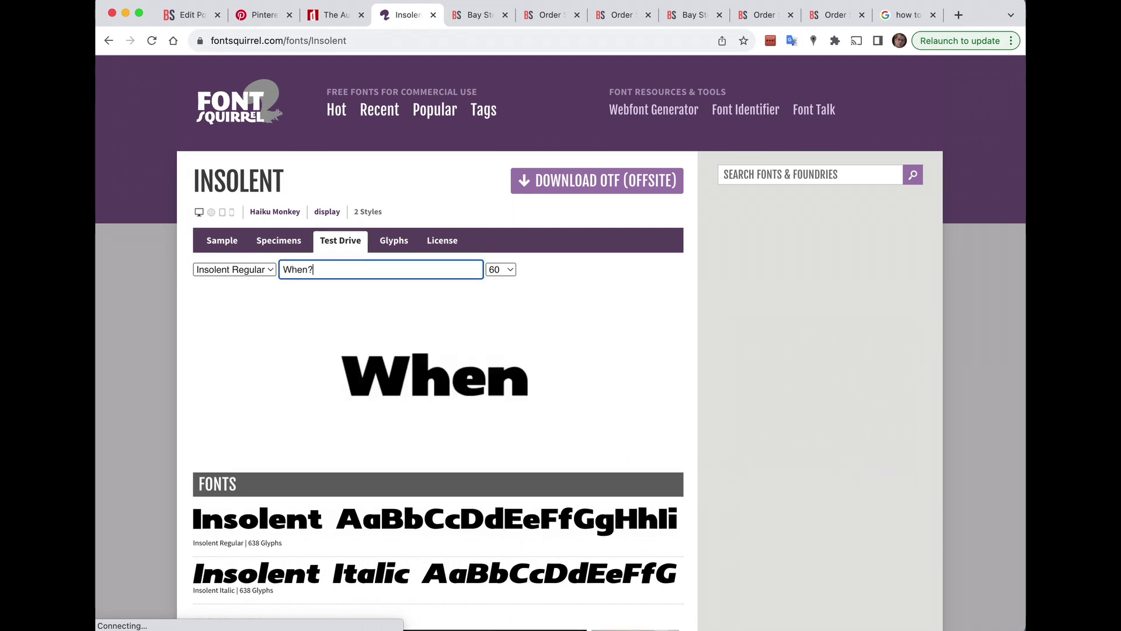
text(?)
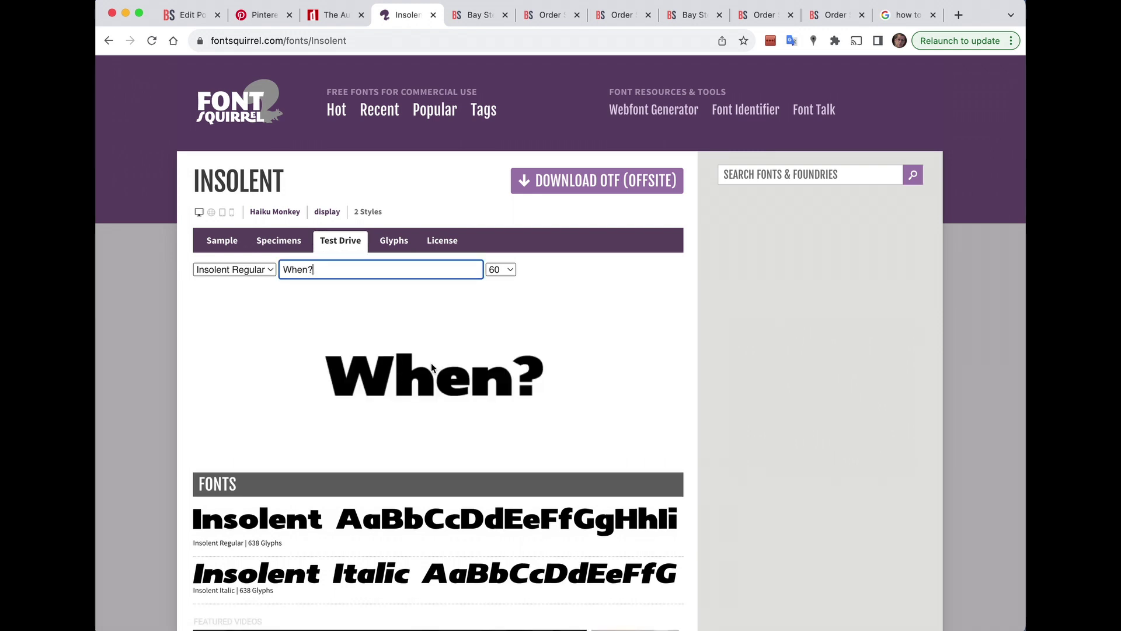
double_click(298, 270)
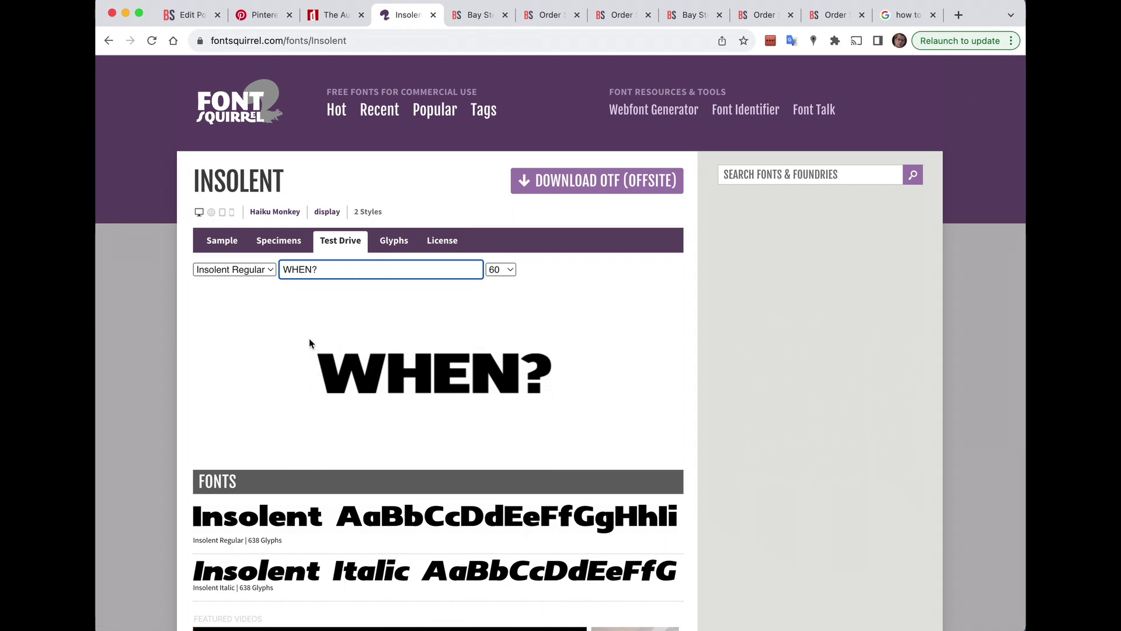
Set the preview size to 72 and capture the WHEN? preview as a screenshot
click(501, 270)
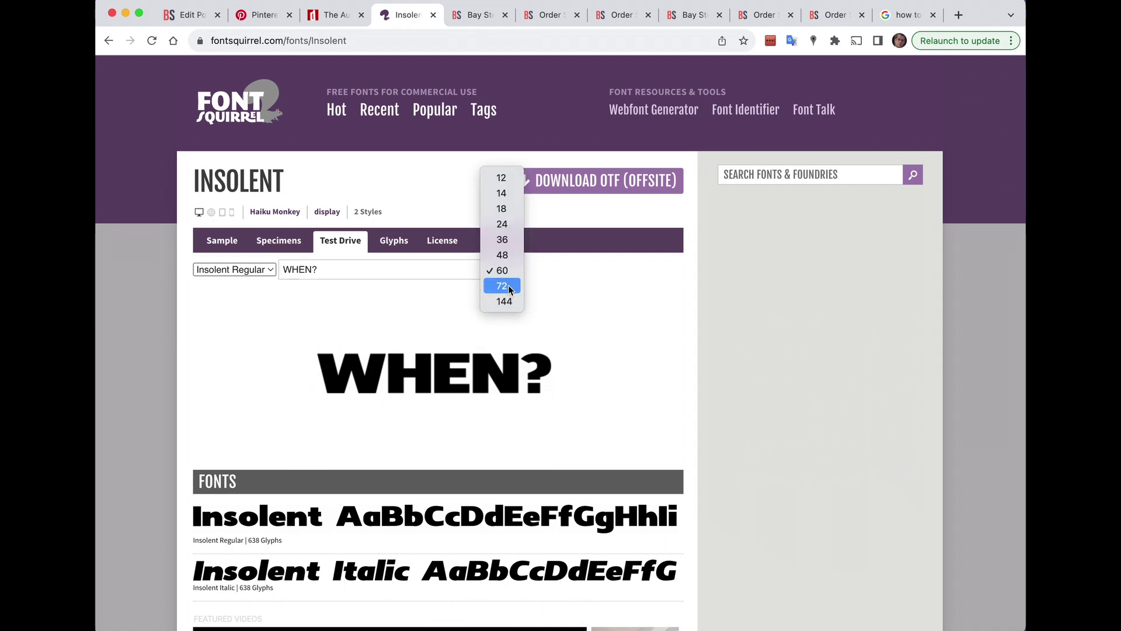
click(508, 284)
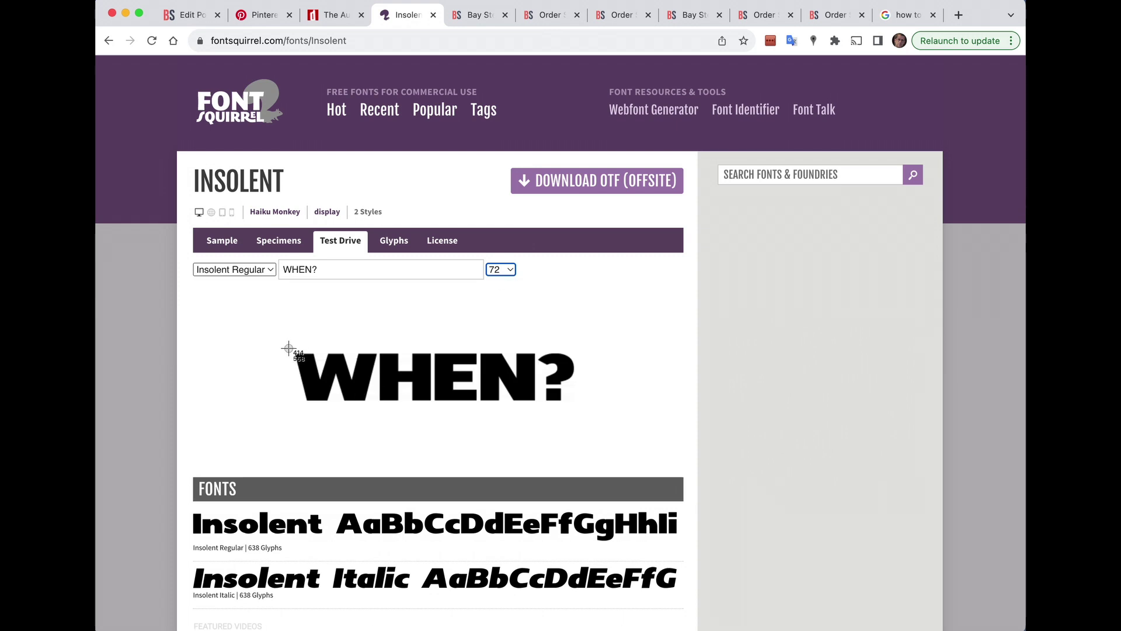
drag(290, 349, 578, 411)
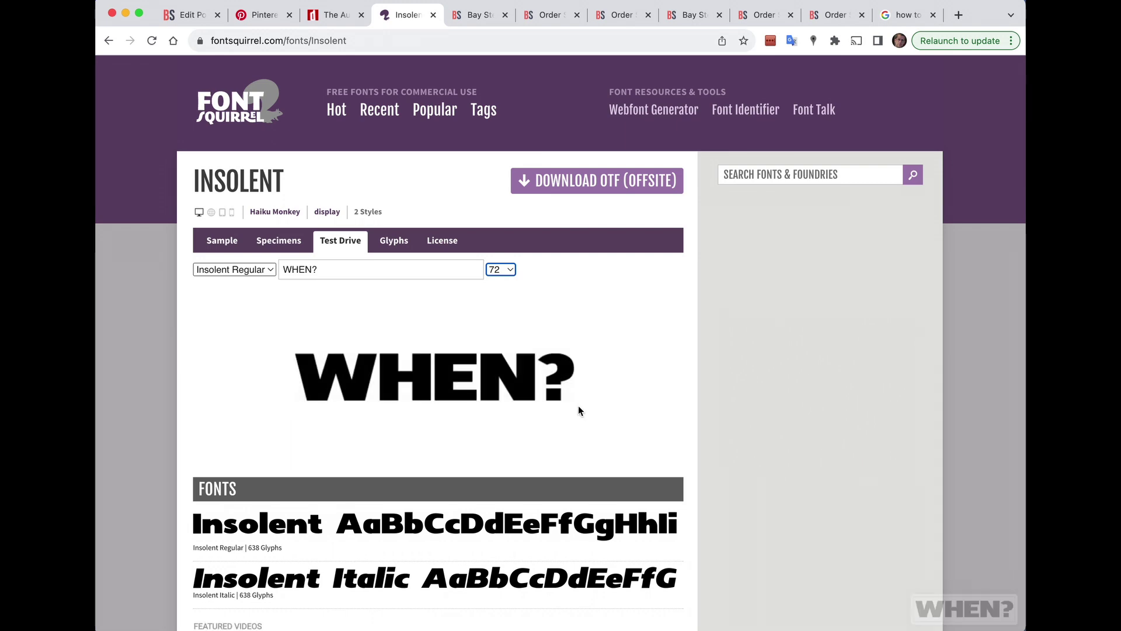
Upload the 9.14.12 PM screenshot to Bay Stencil for stencilizing
click(477, 14)
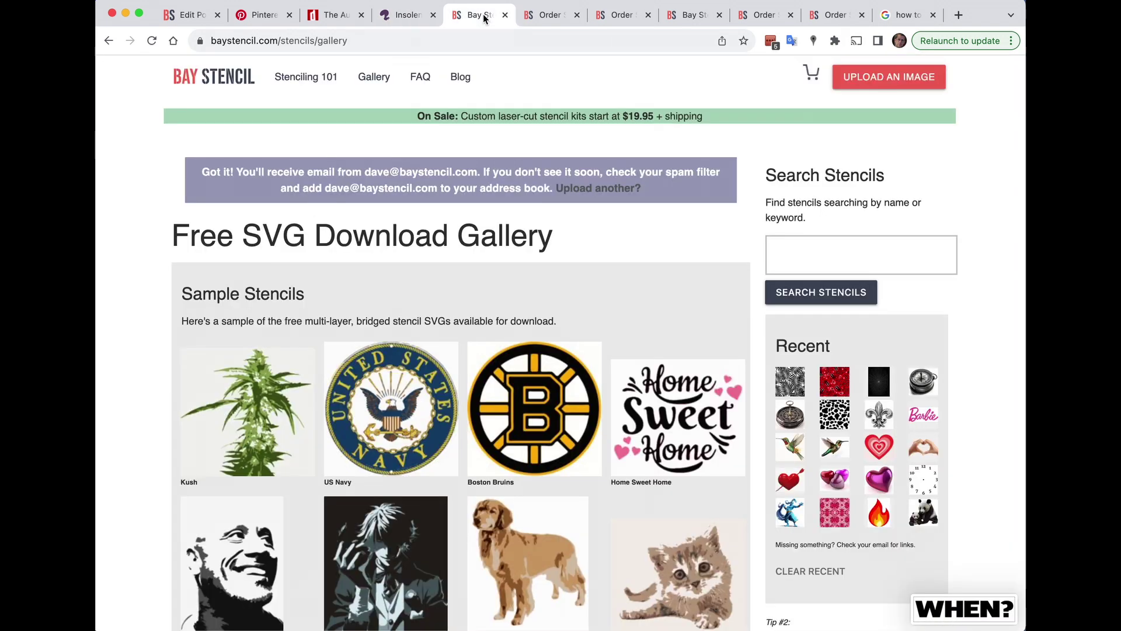
click(888, 77)
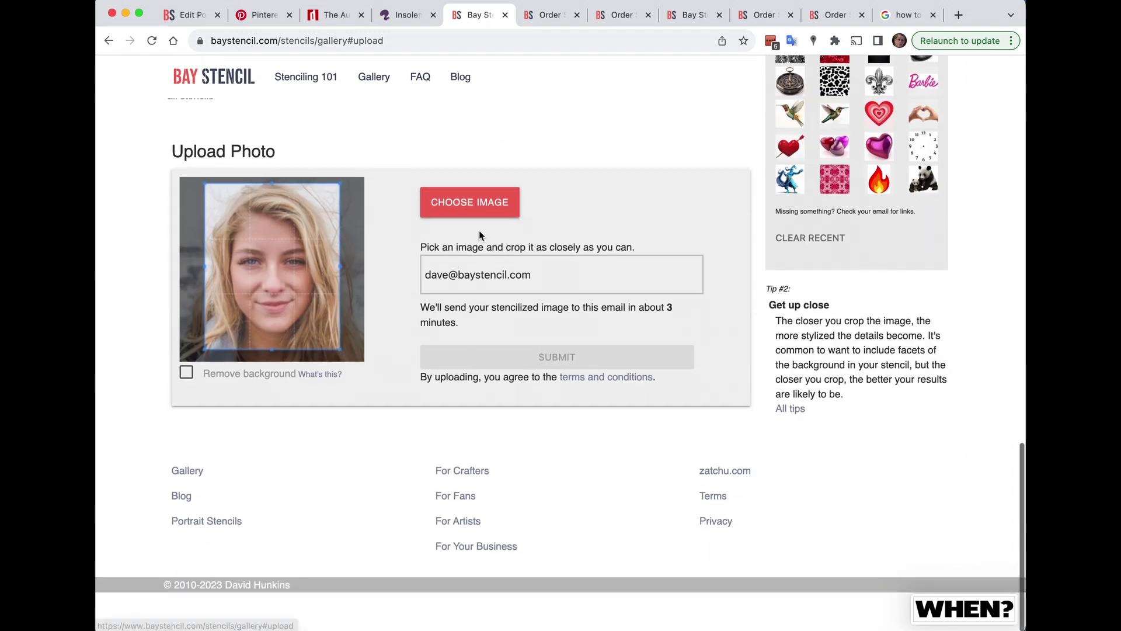
click(470, 203)
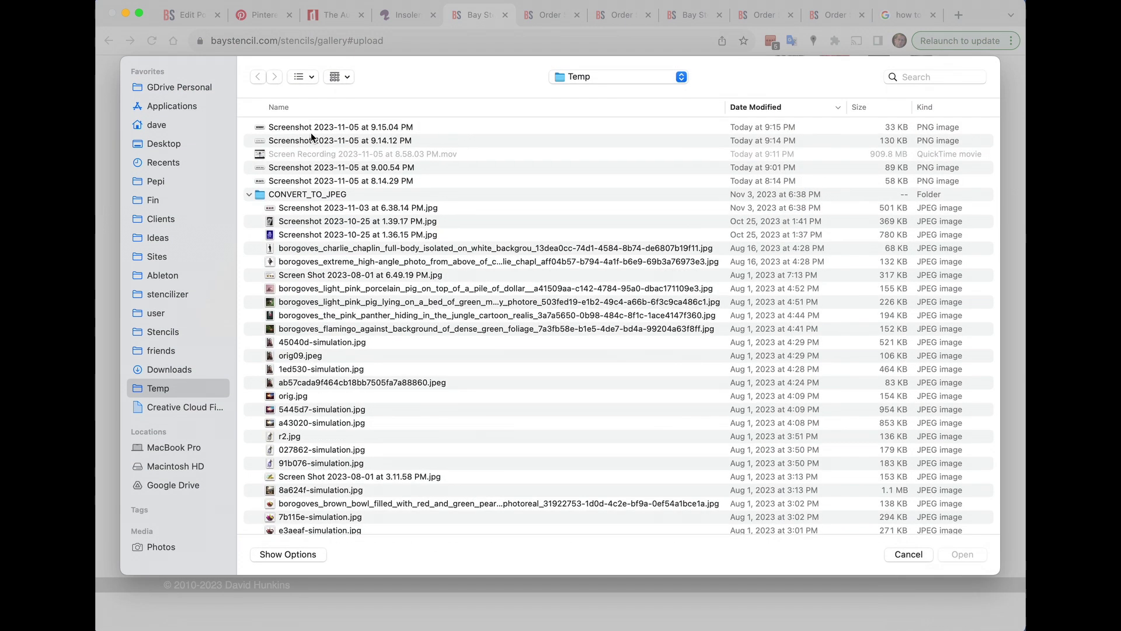
click(307, 129)
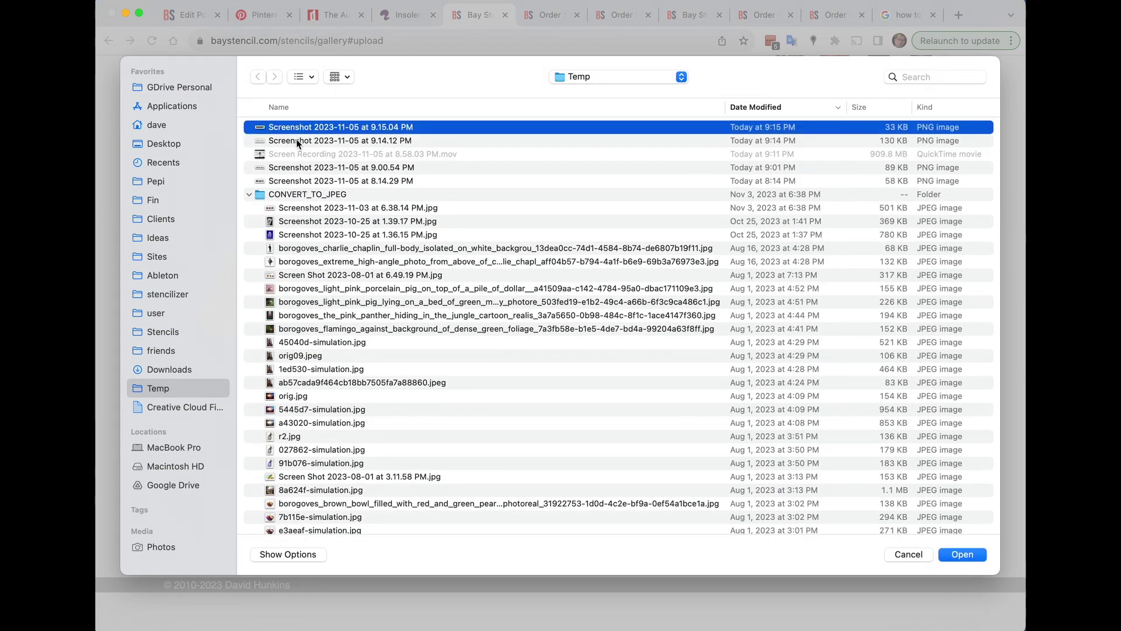
click(297, 139)
click(963, 553)
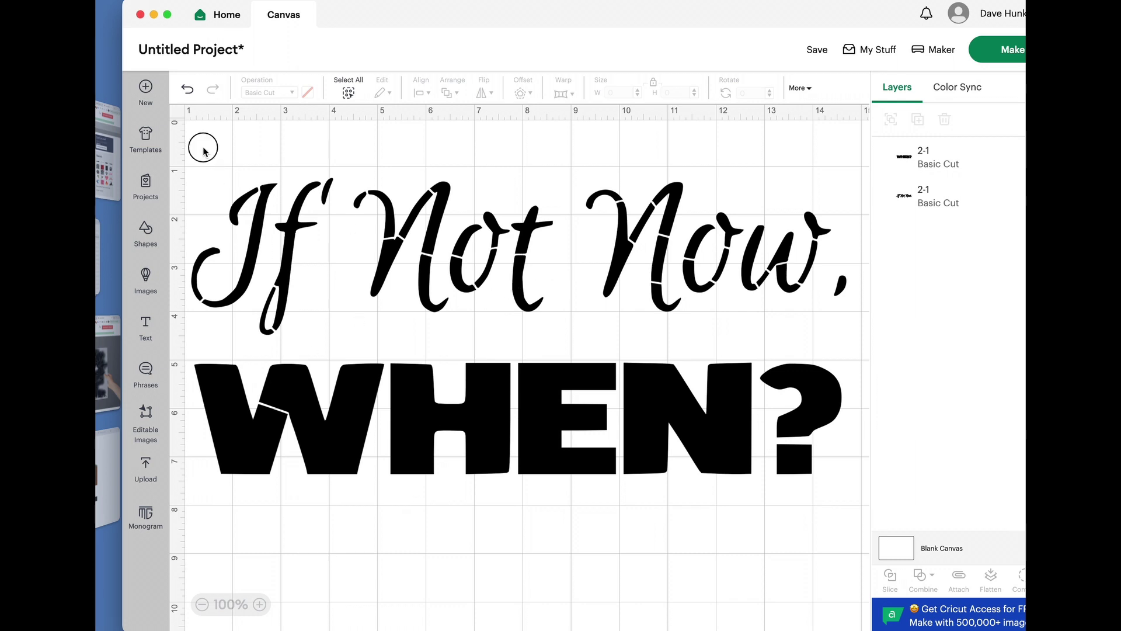
Attach the 'If Not Now,' and 'WHEN?' text lines in Design Space and send to Make
drag(204, 147, 852, 528)
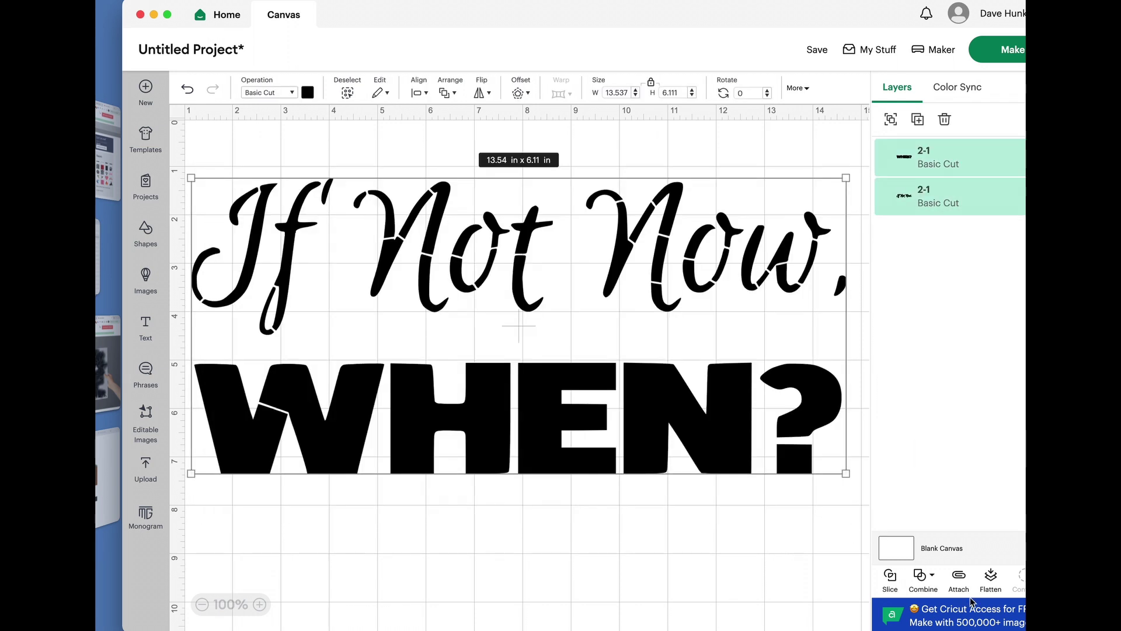
click(960, 576)
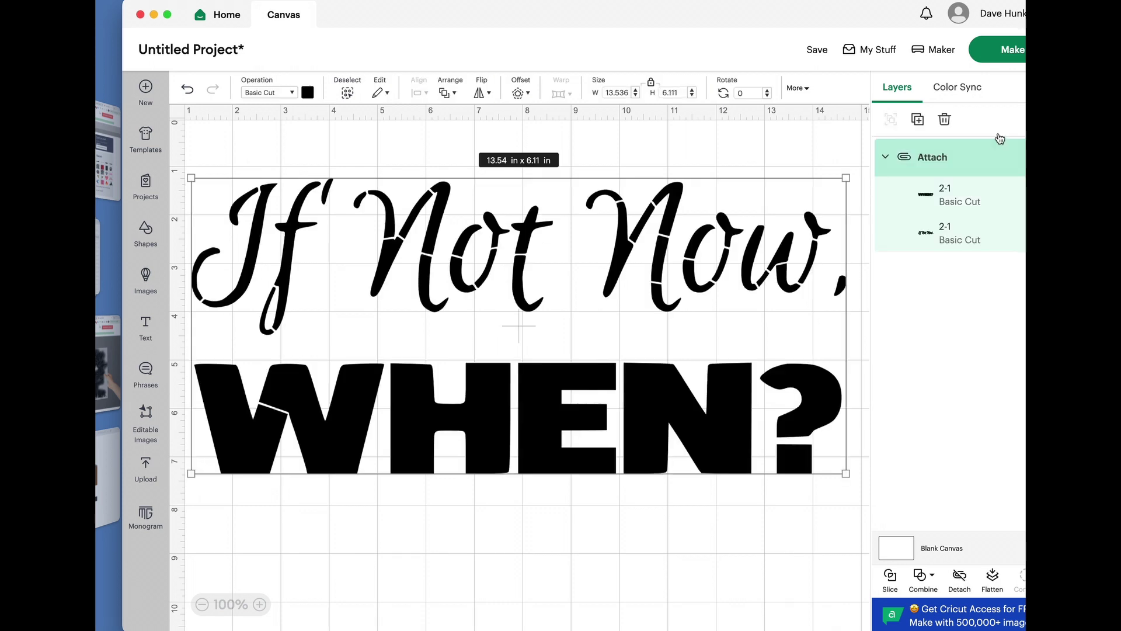
click(1005, 50)
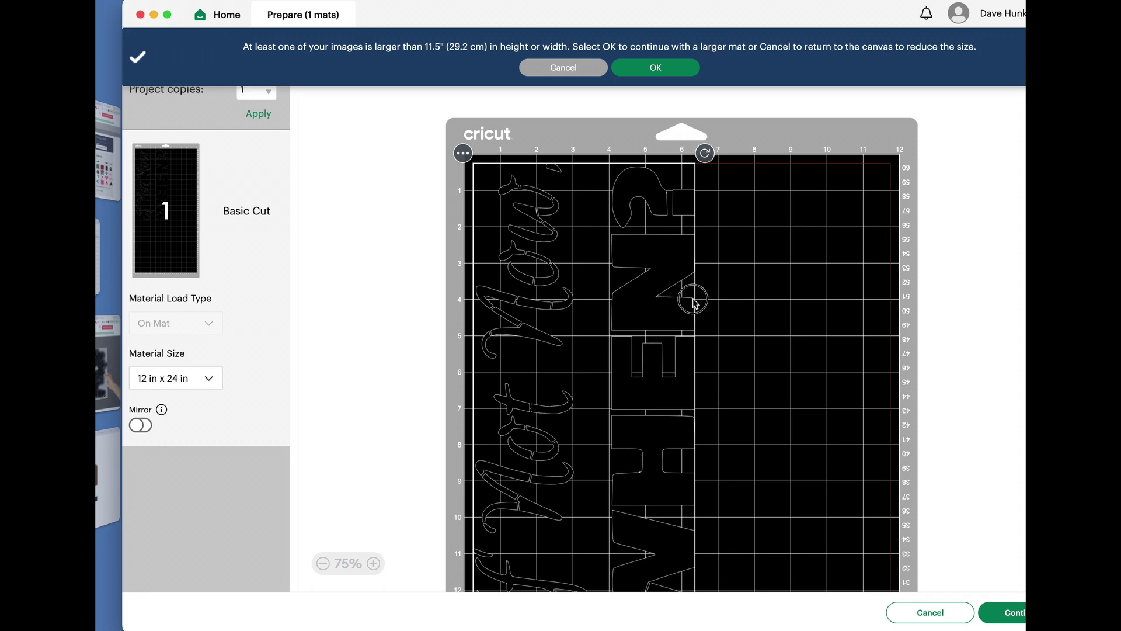
Shift the attached quote design rightward on the 12 x 24 inch cutting mat
drag(676, 304, 763, 327)
scroll(885, 335, down, 3)
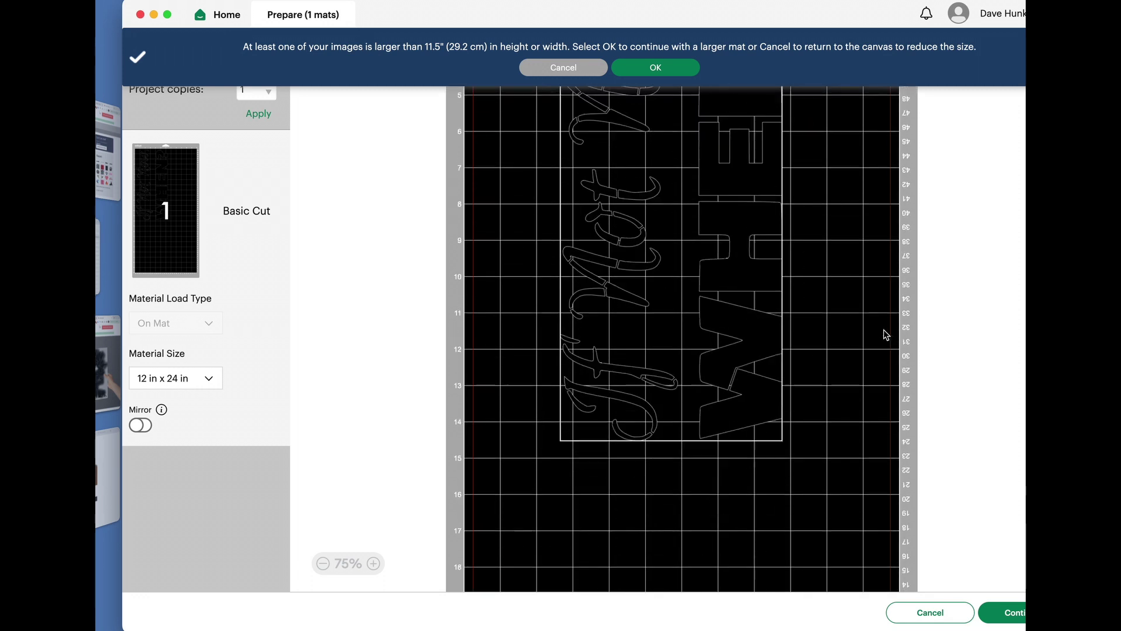
scroll(884, 335, down, 3)
scroll(885, 334, down, 3)
scroll(885, 335, down, 3)
scroll(884, 335, up, 1)
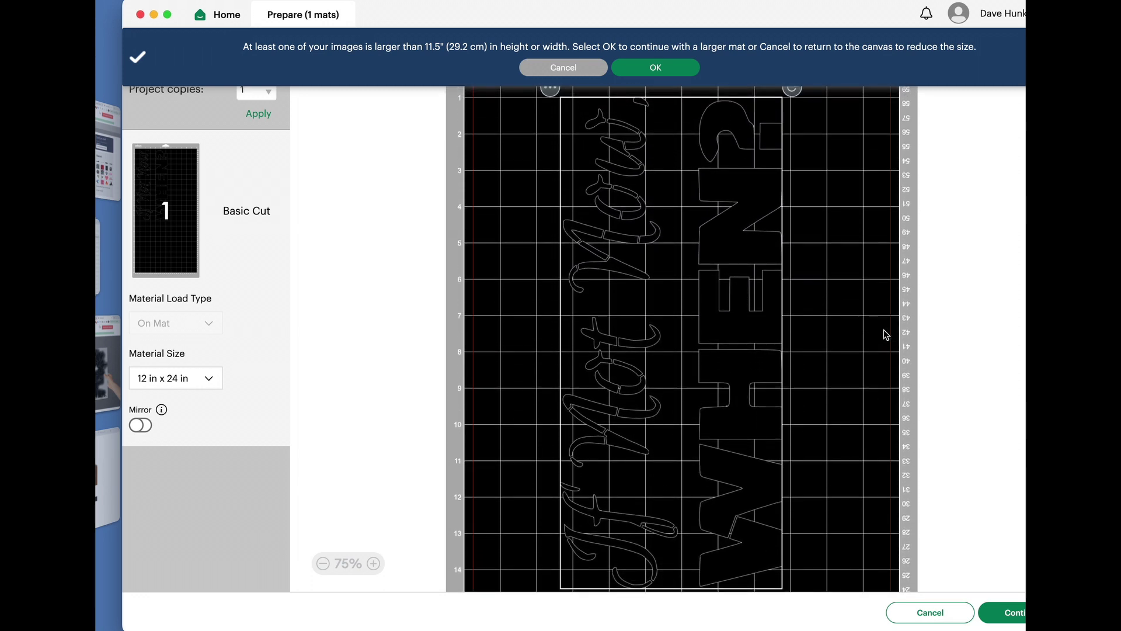